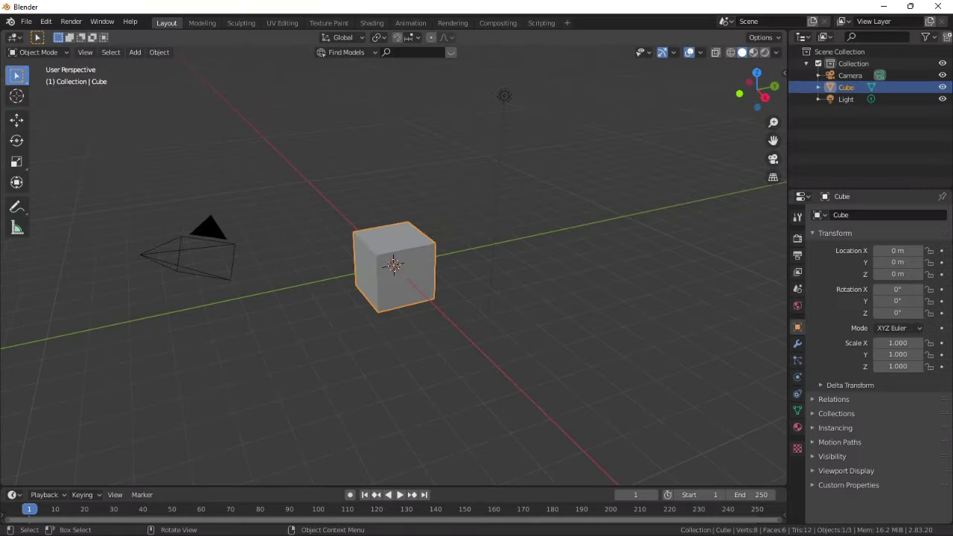
- Replace the default cube with a cylinder of 16 vertices
{"action": "key", "text": "Delete"}
{"action": "key", "text": "shift+a"}
{"action": "left_click", "coordinate": [422, 338]}
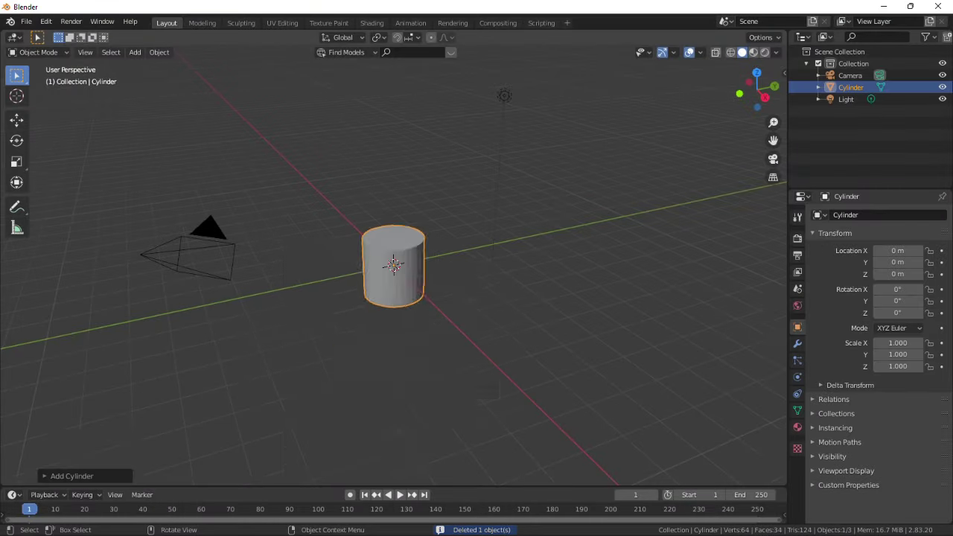
{"action": "scroll", "coordinate": [394, 272], "scroll_direction": "up", "scroll_amount": 5}
{"action": "left_click", "coordinate": [71, 475]}
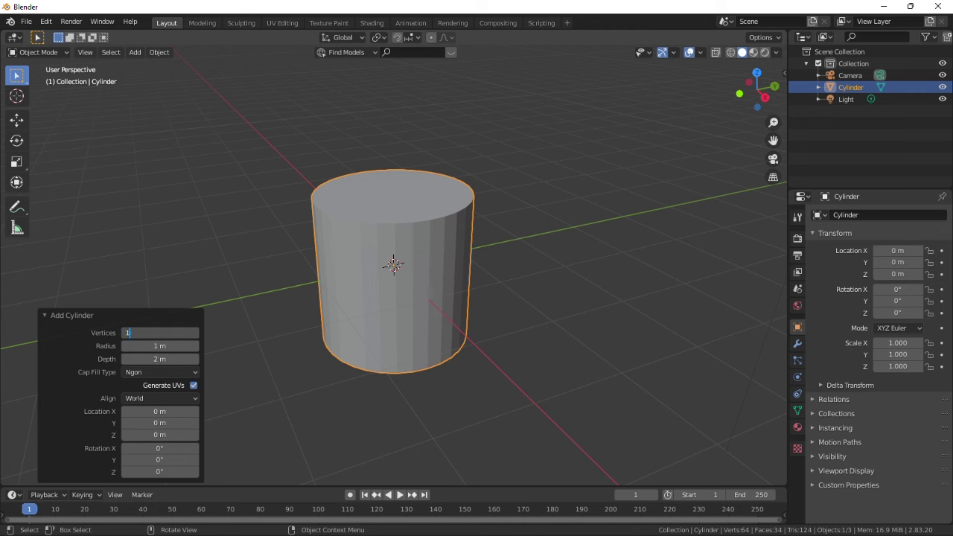
{"action": "scroll", "coordinate": [393, 298], "scroll_direction": "up", "scroll_amount": 1}
{"action": "middle_click_drag", "start_coordinate": [393, 298], "coordinate": [391, 284]}
- Stretch the cylinder along Z to a scale of about 1.5
{"action": "key", "text": "s"}
{"action": "key", "text": "z"}
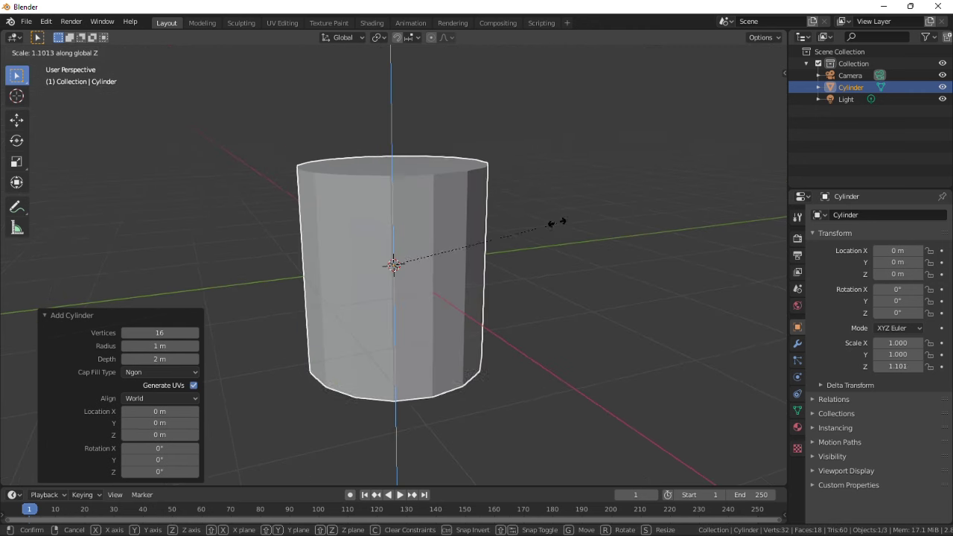
{"action": "left_click", "coordinate": [585, 138]}
- Add two edge loops around the cylinder and scale them up about 1.22 to bulge the middle
{"action": "key", "text": "Tab"}
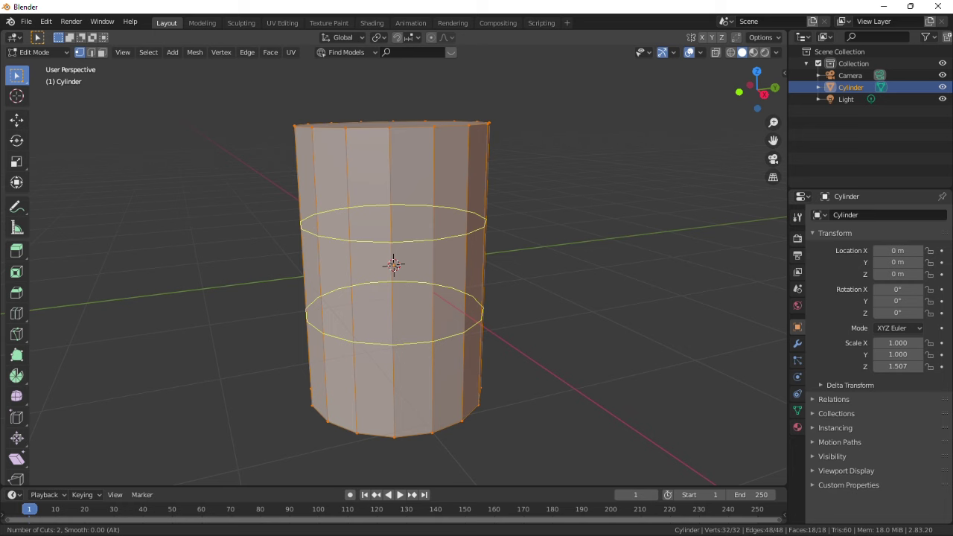
{"action": "left_click", "coordinate": [525, 259]}
{"action": "left_click", "coordinate": [525, 259]}
{"action": "key", "text": "s"}
{"action": "left_click", "coordinate": [574, 259]}
{"action": "middle_click_drag", "start_coordinate": [575, 259], "coordinate": [560, 237]}
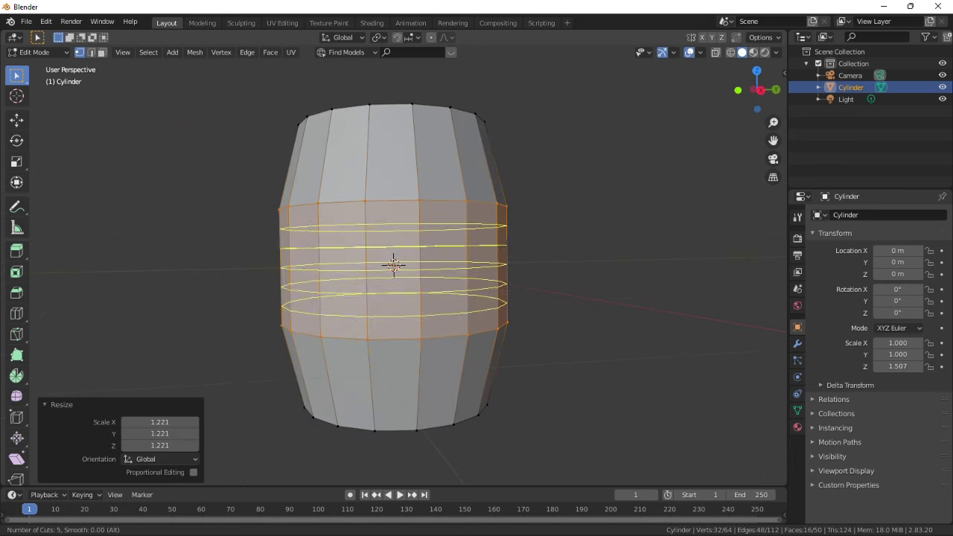
- Add five edge loops to the middle band and scale the central loop up about 1.075 with proportional editing
{"action": "left_click", "coordinate": [504, 258]}
{"action": "left_click", "coordinate": [504, 257]}
{"action": "left_click", "coordinate": [496, 266], "text": "alt"}
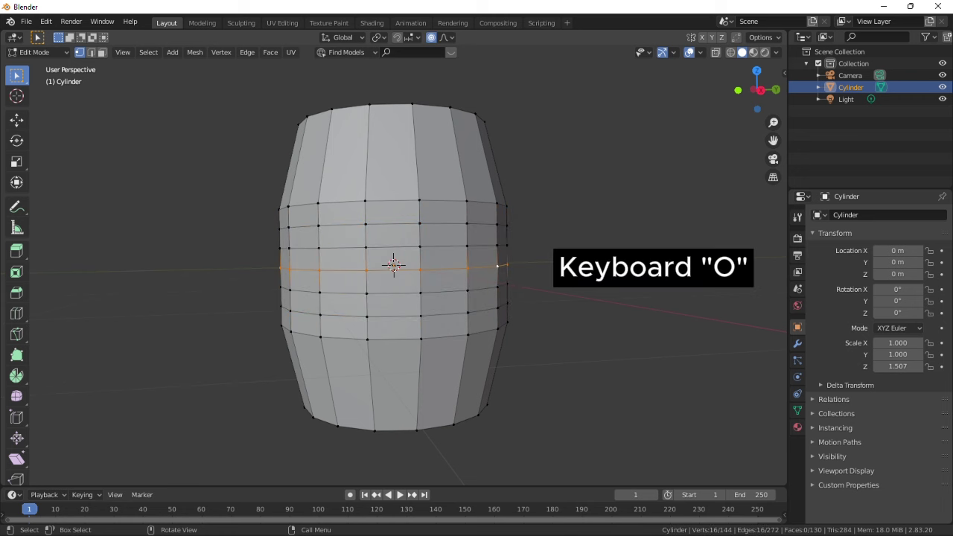
{"action": "key", "text": "s"}
{"action": "left_click", "coordinate": [552, 275]}
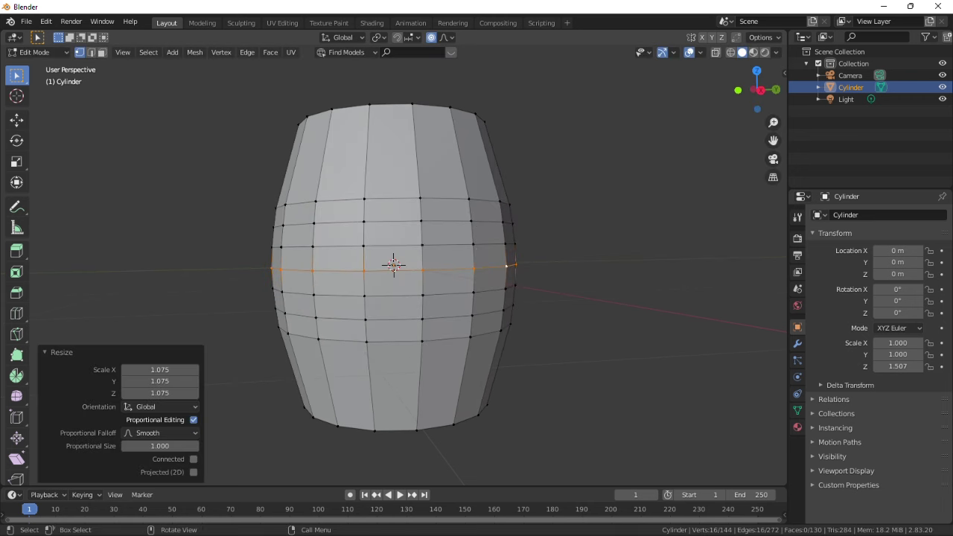
- Delete all faces in the lower half of the barrel and return to solid shading
{"action": "left_click", "coordinate": [393, 264]}
{"action": "key", "text": "alt+a"}
{"action": "key", "text": "3"}
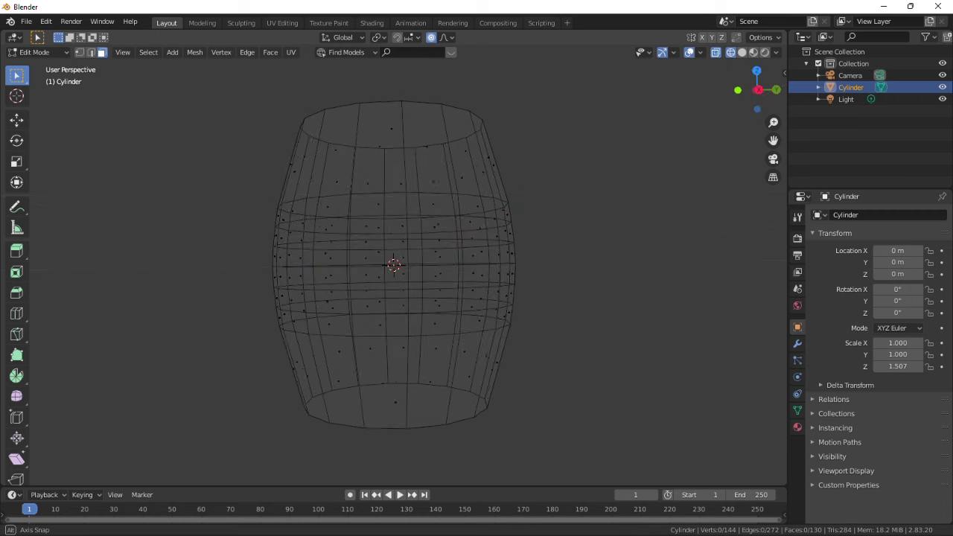
{"action": "left_click_drag", "start_coordinate": [321, 320], "coordinate": [553, 479]}
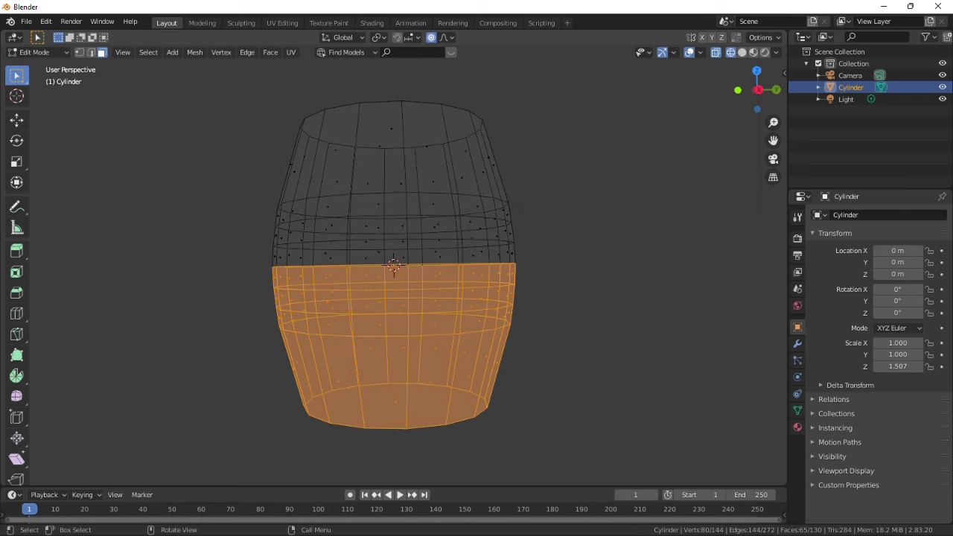
{"action": "key", "text": "x"}
{"action": "left_click", "coordinate": [495, 405]}
{"action": "middle_click_drag", "start_coordinate": [495, 405], "coordinate": [477, 446]}
{"action": "key", "text": "z"}
{"action": "left_click", "coordinate": [581, 370]}
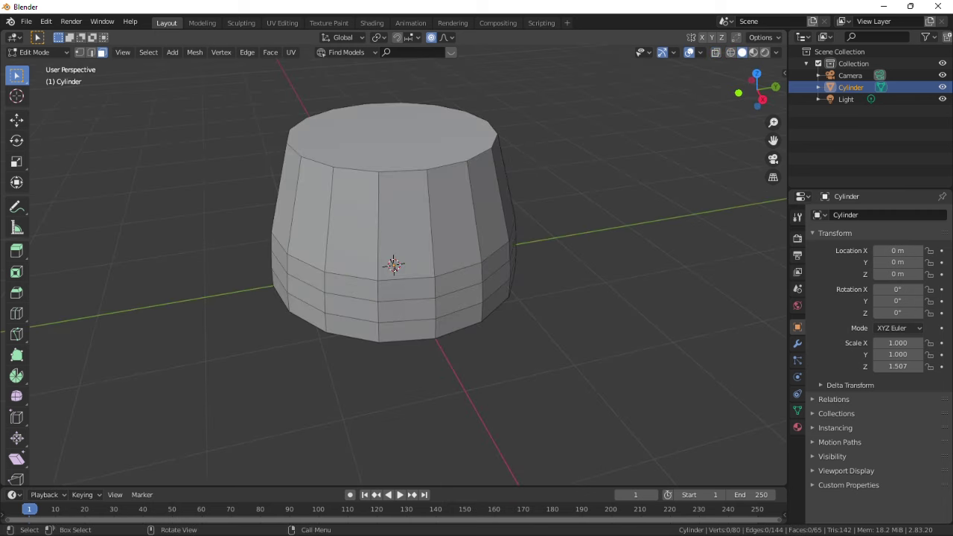
- Add a Mirror modifier to the half barrel, mirroring only across the Z axis
{"action": "middle_click_drag", "start_coordinate": [580, 369], "coordinate": [598, 352]}
{"action": "mouse_move", "coordinate": [597, 351]}
{"action": "middle_mouse_down", "text": "shift"}
{"action": "mouse_move", "coordinate": [608, 459]}
{"action": "mouse_move", "coordinate": [602, 411]}
{"action": "middle_mouse_up", "text": "shift"}
{"action": "left_click", "coordinate": [797, 344]}
{"action": "left_click", "coordinate": [879, 215]}
{"action": "left_click", "coordinate": [715, 332]}
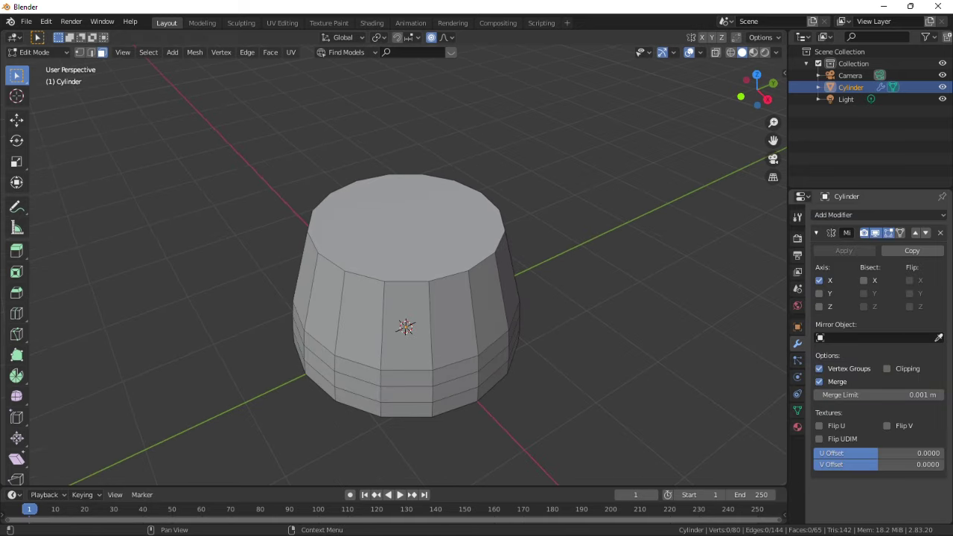
{"action": "left_click", "coordinate": [819, 306]}
{"action": "mouse_move", "coordinate": [633, 328]}
{"action": "middle_mouse_down"}
{"action": "mouse_move", "coordinate": [630, 288]}
{"action": "mouse_move", "coordinate": [636, 323]}
{"action": "middle_mouse_up"}
- Inset the barrel's top face about 0.062 m and extrude it down about 0.18 m to form a rim
{"action": "scroll", "coordinate": [630, 287], "scroll_direction": "down", "scroll_amount": 1}
{"action": "scroll", "coordinate": [630, 287], "scroll_direction": "up", "scroll_amount": 2}
{"action": "left_click", "coordinate": [476, 236]}
{"action": "key", "text": "i"}
{"action": "left_click", "coordinate": [488, 239]}
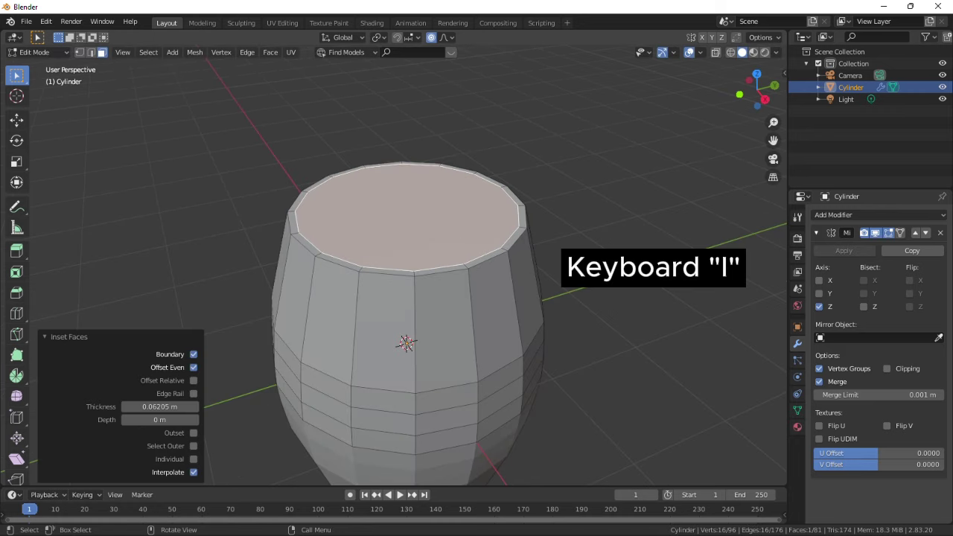
{"action": "key", "text": "e"}
{"action": "left_click", "coordinate": [485, 279]}
{"action": "mouse_move", "coordinate": [485, 280]}
{"action": "middle_mouse_down"}
{"action": "mouse_move", "coordinate": [484, 160]}
{"action": "mouse_move", "coordinate": [482, 289]}
{"action": "middle_mouse_up"}
{"action": "scroll", "coordinate": [483, 160], "scroll_direction": "down", "scroll_amount": 2}
{"action": "scroll", "coordinate": [402, 318], "scroll_direction": "up", "scroll_amount": 3}
- Add three evenly spaced edge loops to the tall band of faces just below the rim
{"action": "middle_click_drag", "start_coordinate": [402, 318], "coordinate": [404, 356]}
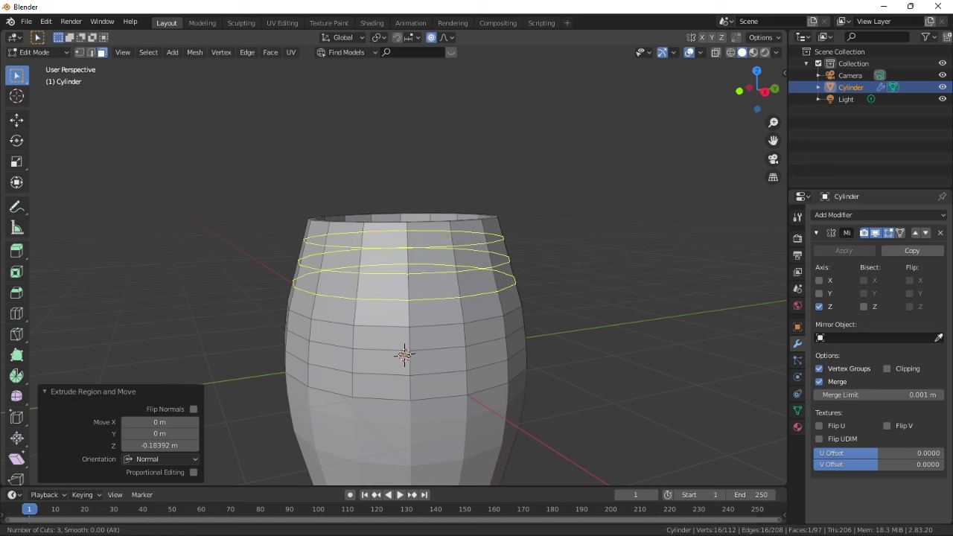
{"action": "left_click", "coordinate": [408, 290]}
{"action": "right_click", "coordinate": [408, 290]}
{"action": "scroll", "coordinate": [408, 291], "scroll_direction": "up", "scroll_amount": 2}
{"action": "mouse_move", "coordinate": [408, 290]}
{"action": "middle_mouse_down"}
{"action": "mouse_move", "coordinate": [406, 272]}
{"action": "mouse_move", "coordinate": [414, 280]}
{"action": "middle_mouse_up"}
{"action": "key", "text": "3"}
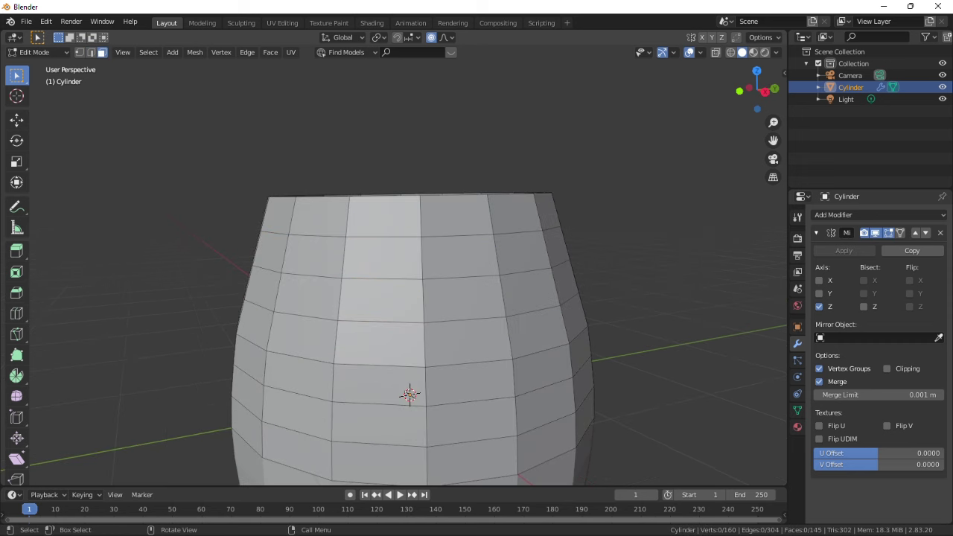
- Duplicate the second face loop below the rim in place and separate it into an object named rings
{"action": "scroll", "coordinate": [500, 255], "scroll_direction": "down", "scroll_amount": 2}
{"action": "mouse_move", "coordinate": [500, 255]}
{"action": "middle_mouse_down"}
{"action": "mouse_move", "coordinate": [432, 282]}
{"action": "mouse_move", "coordinate": [502, 268]}
{"action": "middle_mouse_up"}
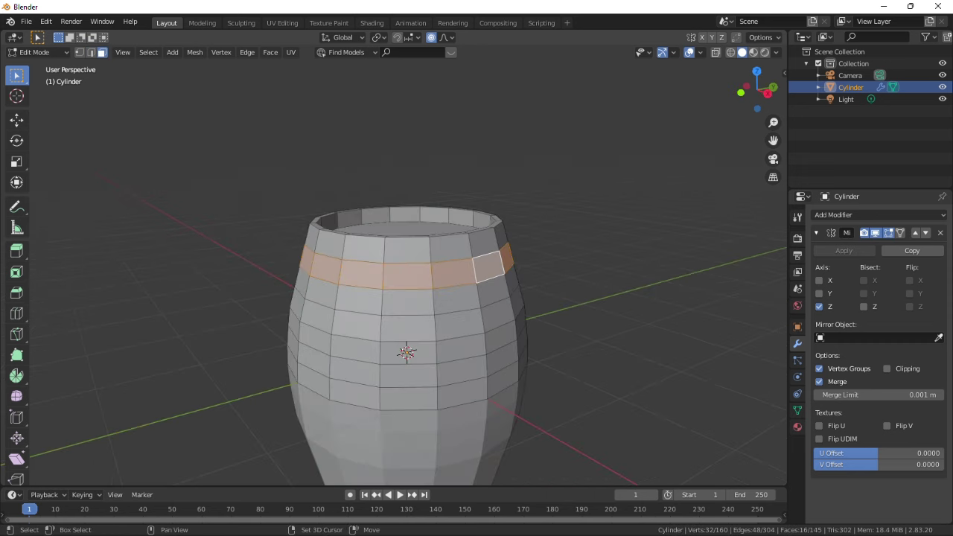
{"action": "key", "text": "shift+d"}
{"action": "key", "text": "Escape"}
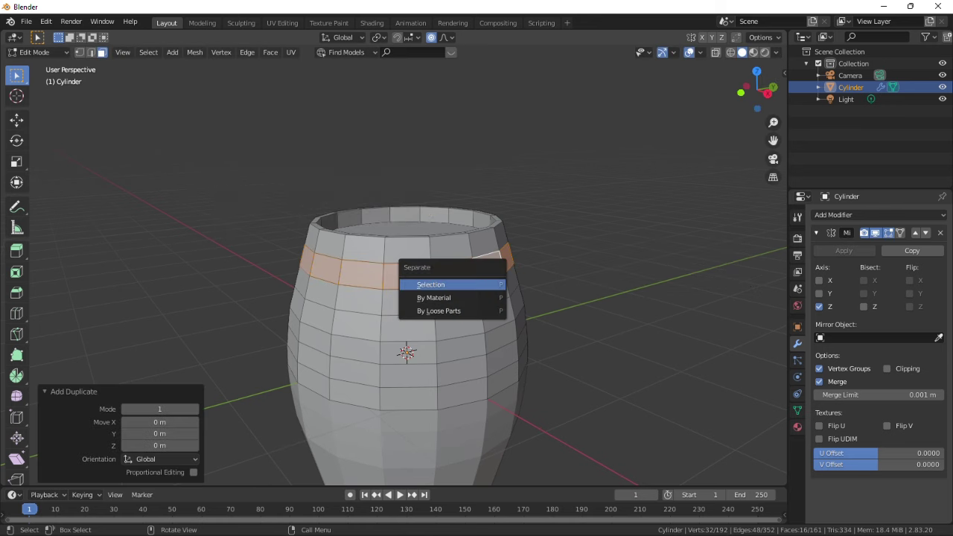
{"action": "key", "text": "Return"}
{"action": "key", "text": "Tab"}
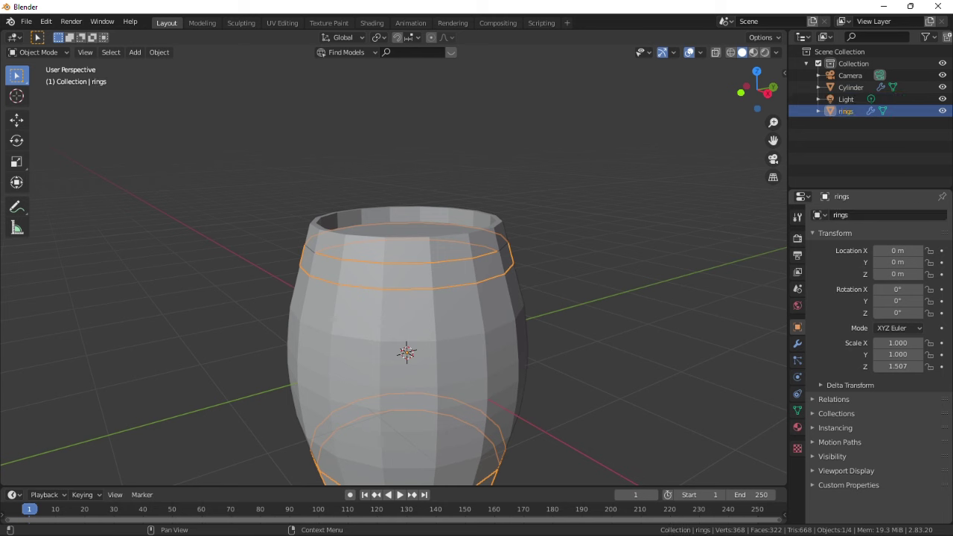
- Rename the Cylinder object as barrel and hide the rings object
{"action": "left_click", "coordinate": [851, 87]}
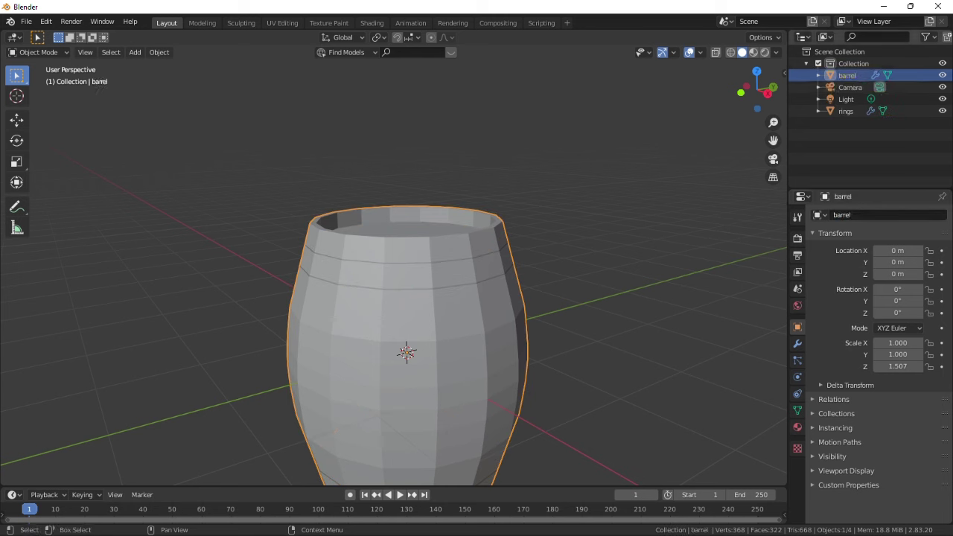
{"action": "left_click", "coordinate": [846, 111]}
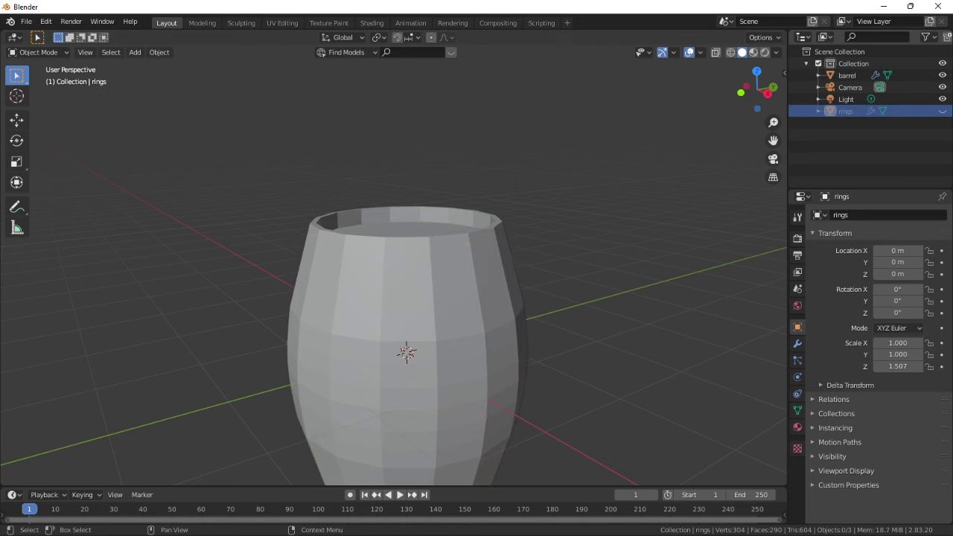
- Select all vertical plank edges of the barrel mesh by expanding one vertical edge to its edge ring and loops
{"action": "left_click", "coordinate": [847, 76]}
{"action": "scroll", "coordinate": [402, 297], "scroll_direction": "down", "scroll_amount": 1}
{"action": "mouse_move", "coordinate": [417, 291]}
{"action": "middle_mouse_down"}
{"action": "mouse_move", "coordinate": [391, 304]}
{"action": "mouse_move", "coordinate": [420, 282]}
{"action": "middle_mouse_up"}
{"action": "key", "text": "Tab"}
{"action": "scroll", "coordinate": [395, 298], "scroll_direction": "up", "scroll_amount": 1}
{"action": "scroll", "coordinate": [421, 281], "scroll_direction": "up", "scroll_amount": 2}
{"action": "middle_click_drag", "start_coordinate": [417, 350], "coordinate": [417, 327]}
{"action": "key", "text": "alt+a"}
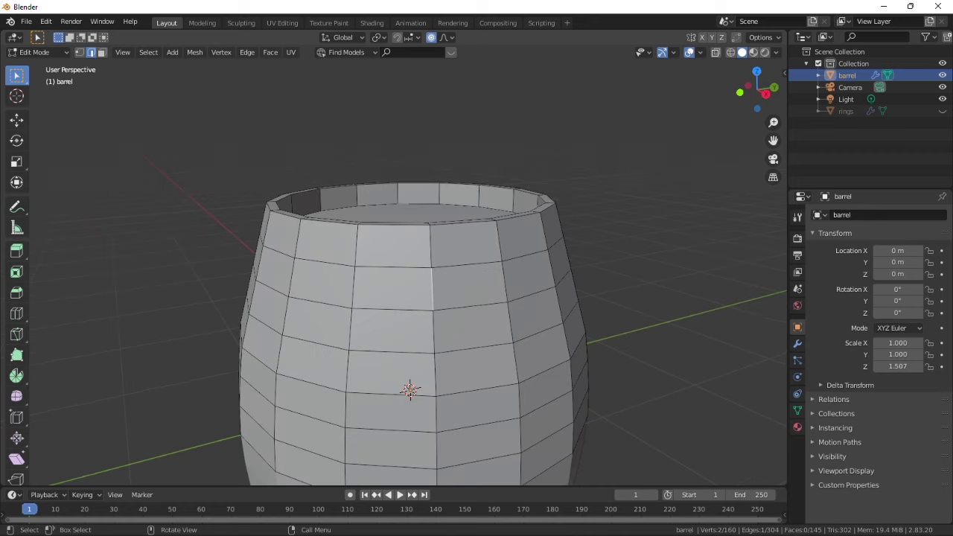
{"action": "left_click", "coordinate": [149, 52]}
{"action": "mouse_move", "coordinate": [181, 234]}
{"action": "left_click", "coordinate": [287, 247]}
{"action": "left_click", "coordinate": [148, 52]}
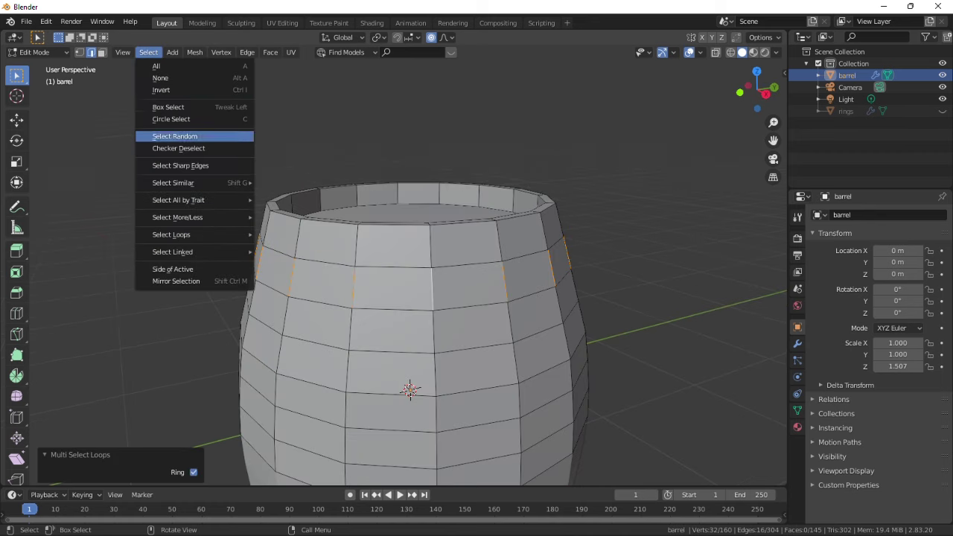
{"action": "left_click", "coordinate": [288, 234]}
{"action": "scroll", "coordinate": [409, 298], "scroll_direction": "down", "scroll_amount": 1}
{"action": "middle_click_drag", "start_coordinate": [410, 298], "coordinate": [407, 284]}
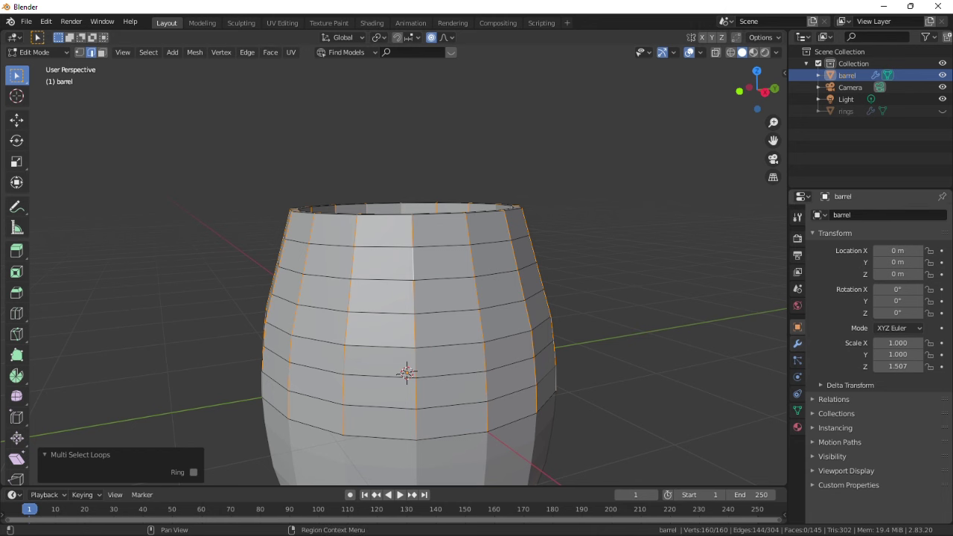
- Bevel the selected vertical edges about 0.019 m and enable Clipping on the Mirror modifier
{"action": "left_click", "coordinate": [797, 343]}
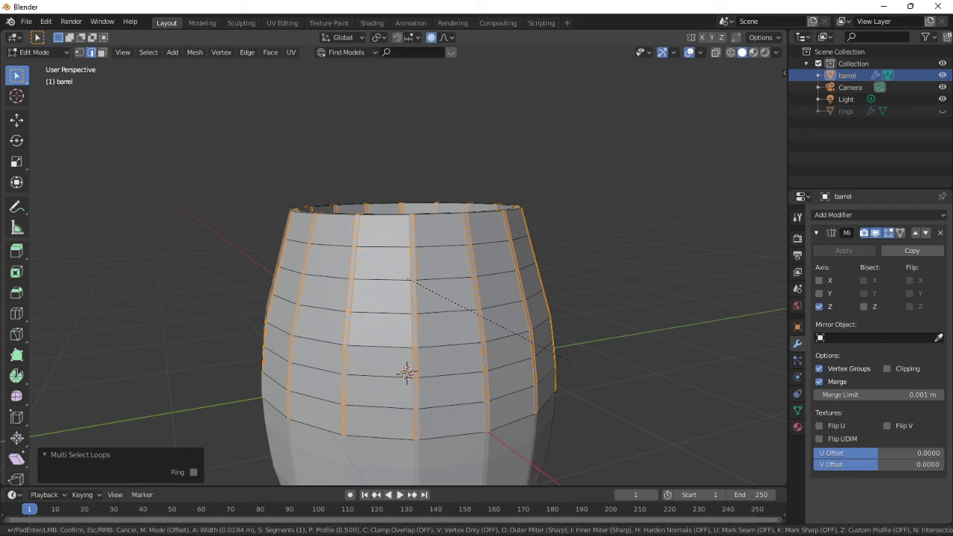
{"action": "key", "text": "Return"}
{"action": "mouse_move", "coordinate": [492, 292]}
{"action": "middle_mouse_down"}
{"action": "mouse_move", "coordinate": [501, 279]}
{"action": "mouse_move", "coordinate": [497, 307]}
{"action": "middle_mouse_up"}
{"action": "scroll", "coordinate": [500, 279], "scroll_direction": "up", "scroll_amount": 2}
{"action": "scroll", "coordinate": [497, 307], "scroll_direction": "up", "scroll_amount": 1}
- Extrude the narrow beveled strips inward along their normals about 0.07 m to cut gaps between the planks
{"action": "key", "text": "alt+e"}
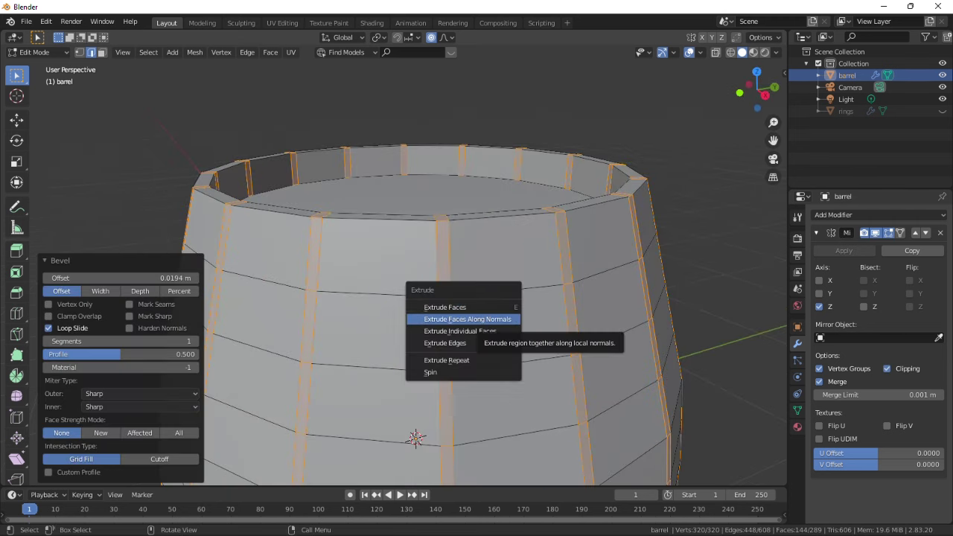
{"action": "left_click", "coordinate": [484, 319]}
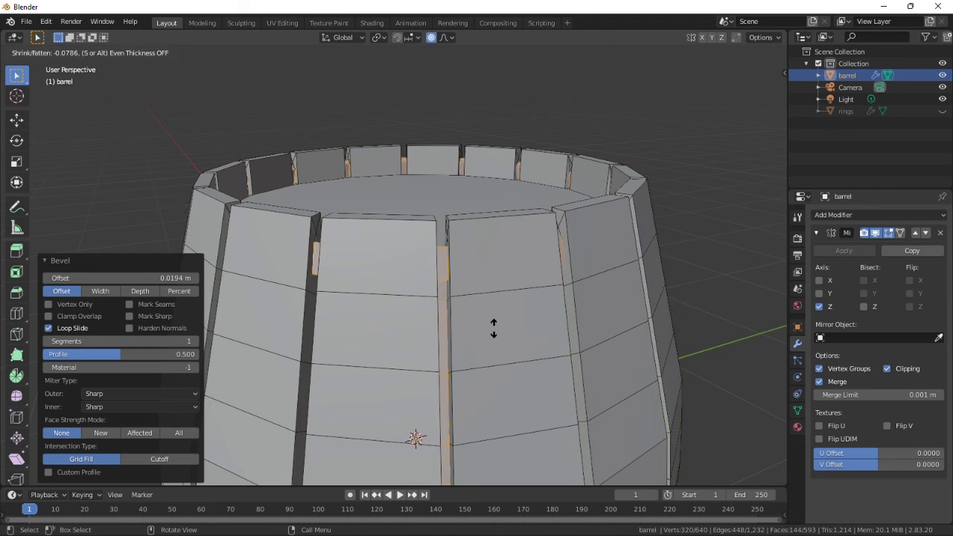
{"action": "left_click", "coordinate": [494, 327]}
{"action": "scroll", "coordinate": [494, 326], "scroll_direction": "down", "scroll_amount": 5}
{"action": "middle_click_drag", "start_coordinate": [494, 325], "coordinate": [510, 298]}
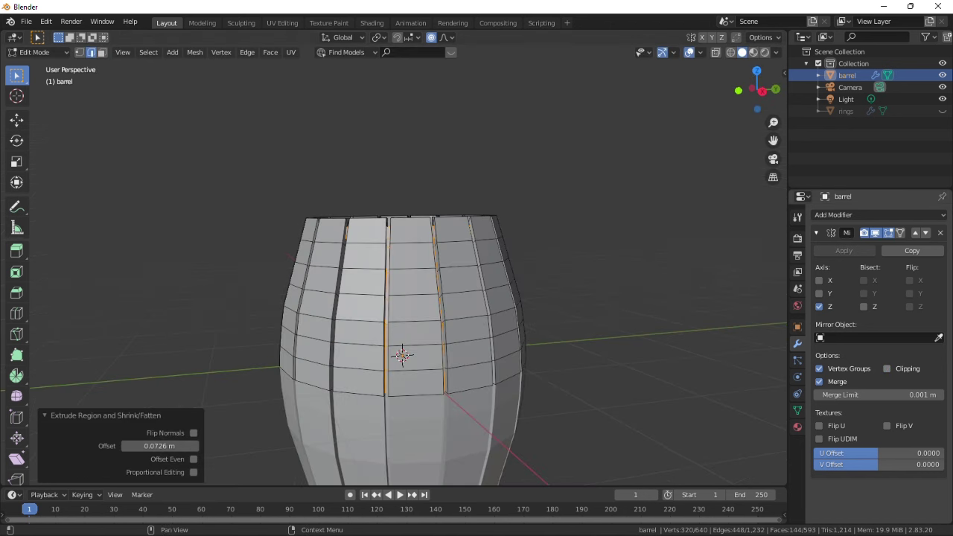
- Apply the barrel's Mirror modifier, then add and apply a Bevel modifier
{"action": "scroll", "coordinate": [446, 298], "scroll_direction": "down", "scroll_amount": 3}
{"action": "key", "text": "Tab"}
{"action": "middle_click_drag", "start_coordinate": [447, 298], "coordinate": [513, 264]}
{"action": "scroll", "coordinate": [490, 298], "scroll_direction": "up", "scroll_amount": 3}
{"action": "left_click", "coordinate": [843, 251]}
{"action": "left_click", "coordinate": [878, 215]}
{"action": "left_click", "coordinate": [706, 254]}
{"action": "scroll", "coordinate": [477, 313], "scroll_direction": "down", "scroll_amount": 3}
{"action": "left_click", "coordinate": [843, 251]}
{"action": "scroll", "coordinate": [491, 298], "scroll_direction": "up", "scroll_amount": 4}
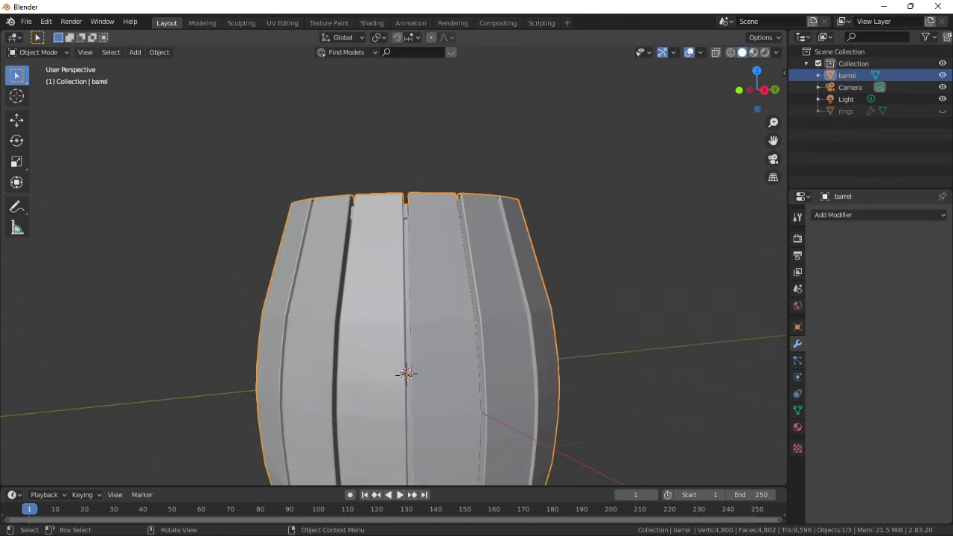
- Unhide the rings object and extrude its band outward, scaled about 1.037
{"action": "middle_click_drag", "start_coordinate": [477, 298], "coordinate": [476, 335]}
{"action": "left_click", "coordinate": [845, 112]}
{"action": "left_click", "coordinate": [941, 112]}
{"action": "scroll", "coordinate": [477, 298], "scroll_direction": "up", "scroll_amount": 3}
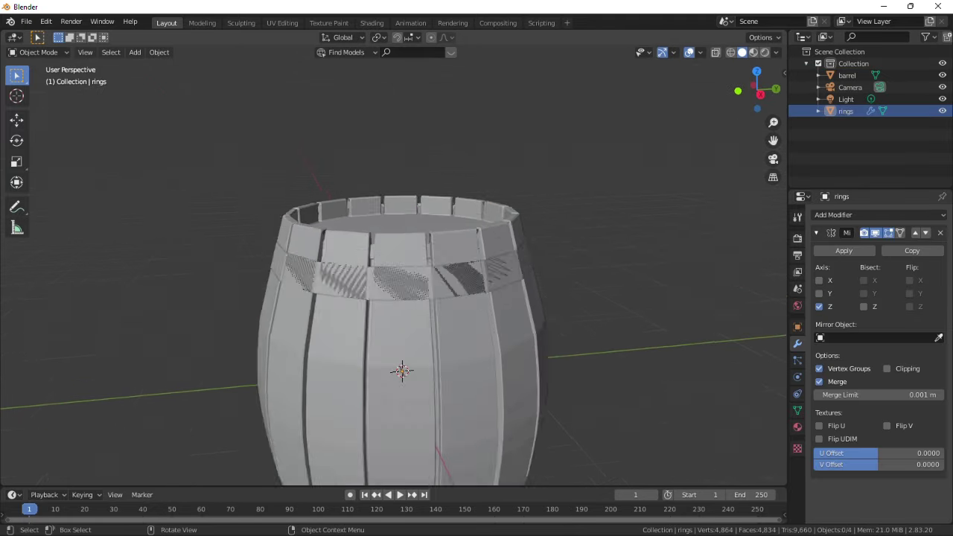
{"action": "scroll", "coordinate": [405, 335], "scroll_direction": "up", "scroll_amount": 2}
{"action": "key", "text": "Tab"}
{"action": "key", "text": "e"}
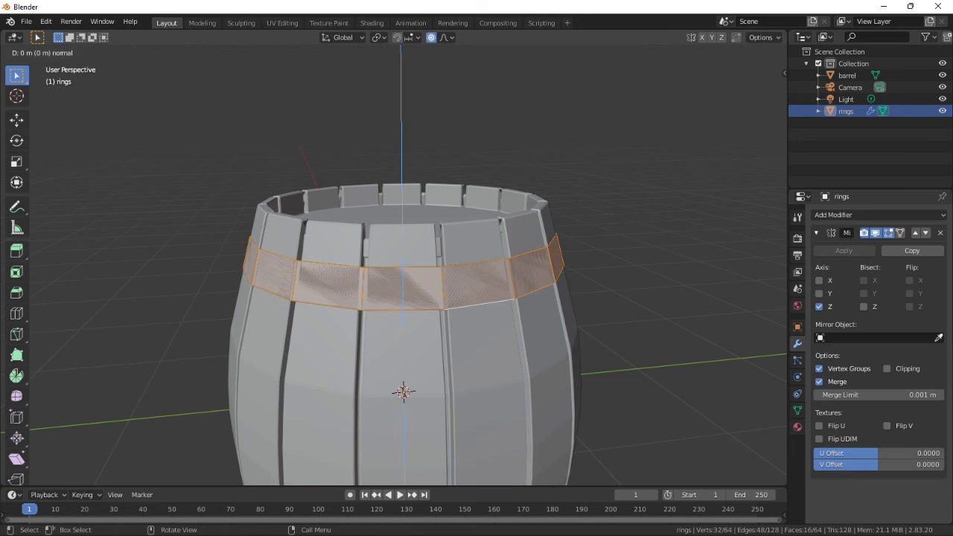
{"action": "left_click", "coordinate": [639, 329]}
{"action": "middle_click_drag", "start_coordinate": [639, 328], "coordinate": [625, 387]}
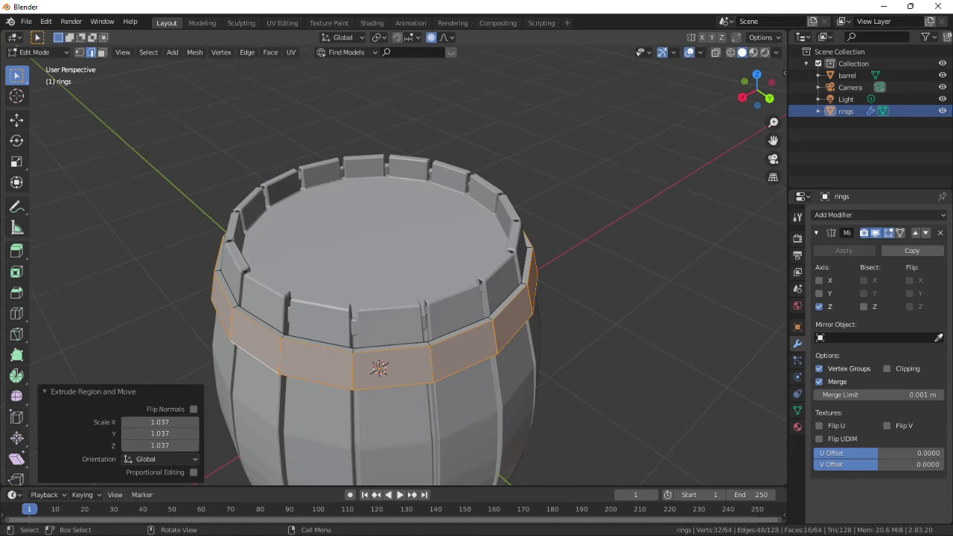
- Turn off proportional editing and scale the extruded ring faces up about 1.02
{"action": "key", "text": "s"}
{"action": "key", "text": "Escape"}
{"action": "key", "text": "o"}
{"action": "key", "text": "s"}
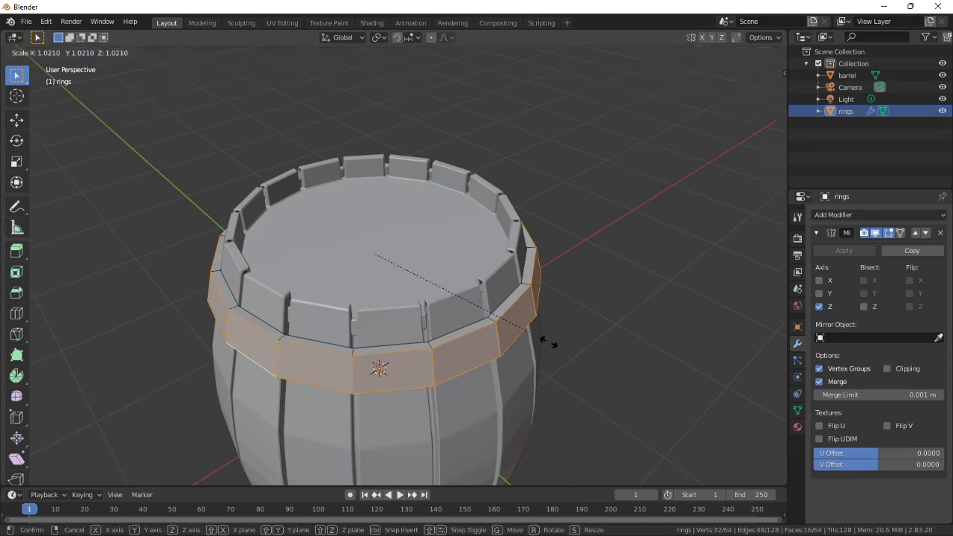
{"action": "left_click", "coordinate": [548, 342]}
{"action": "scroll", "coordinate": [548, 342], "scroll_direction": "down", "scroll_amount": 3}
{"action": "middle_click_drag", "start_coordinate": [549, 343], "coordinate": [547, 313]}
{"action": "key", "text": "Tab"}
{"action": "scroll", "coordinate": [577, 298], "scroll_direction": "down", "scroll_amount": 2}
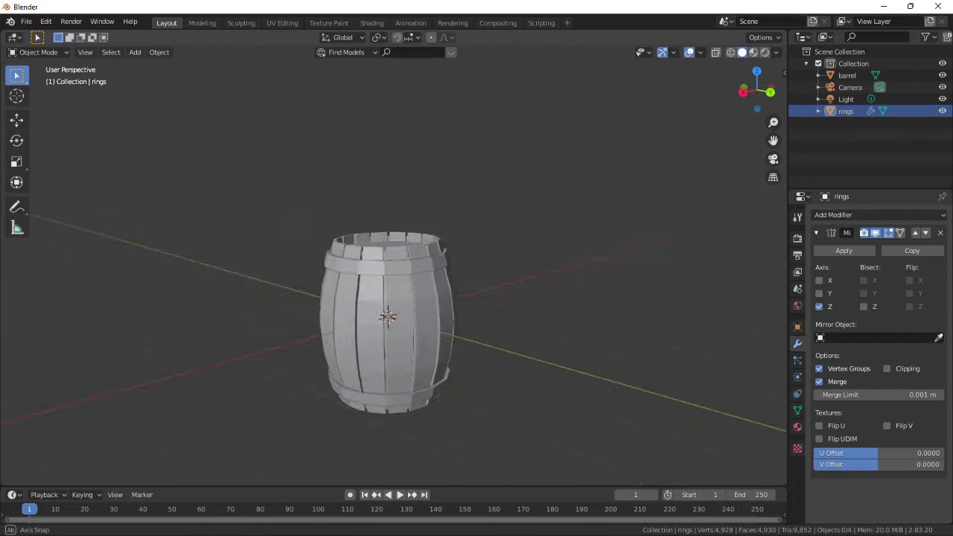
- Add a UV sphere with 18 segments and 16 rings inside the rings mesh
{"action": "scroll", "coordinate": [417, 257], "scroll_direction": "up", "scroll_amount": 3}
{"action": "left_click", "coordinate": [417, 257]}
{"action": "scroll", "coordinate": [418, 257], "scroll_direction": "up", "scroll_amount": 3}
{"action": "key", "text": "Tab"}
{"action": "scroll", "coordinate": [418, 279], "scroll_direction": "down", "scroll_amount": 2}
{"action": "middle_click_drag", "start_coordinate": [418, 283], "coordinate": [417, 311]}
{"action": "key", "text": "shift+a"}
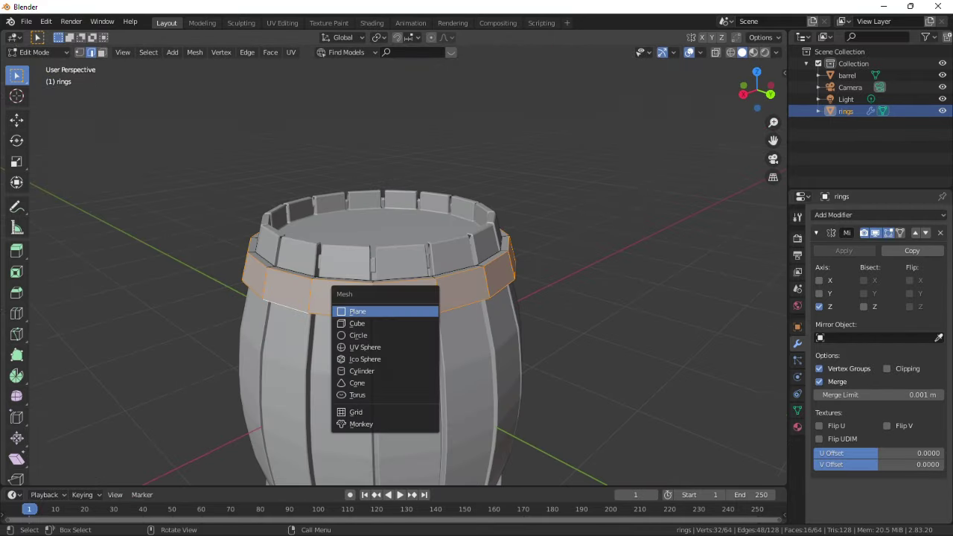
{"action": "left_click", "coordinate": [365, 347]}
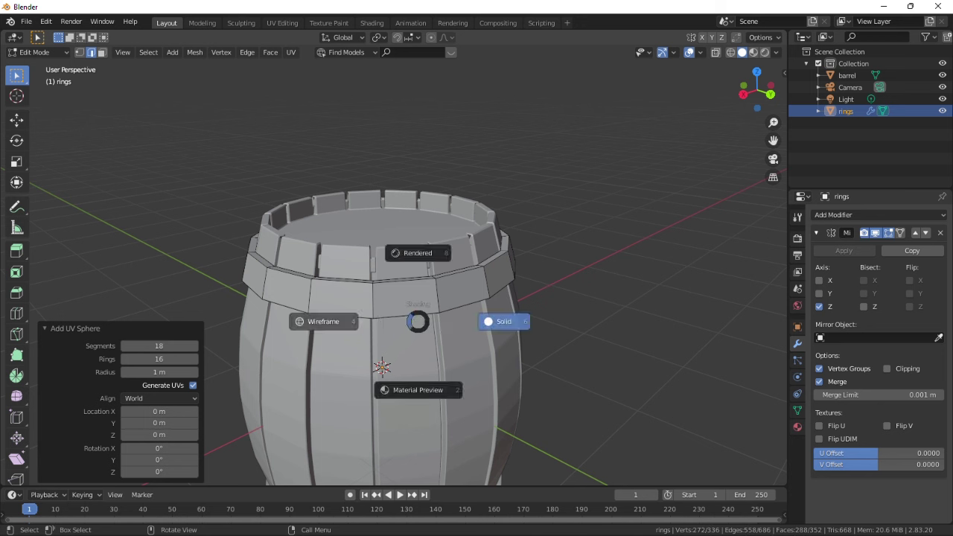
- Switch to wireframe shading and move the sphere up about 3.32 m along Z, above the barrel
{"action": "left_click", "coordinate": [328, 321]}
{"action": "scroll", "coordinate": [357, 322], "scroll_direction": "down", "scroll_amount": 4}
{"action": "middle_click_drag", "start_coordinate": [358, 322], "coordinate": [357, 279]}
{"action": "key", "text": "g"}
{"action": "key", "text": "z"}
{"action": "left_click", "coordinate": [372, 138]}
{"action": "middle_click_drag", "start_coordinate": [372, 138], "coordinate": [376, 160]}
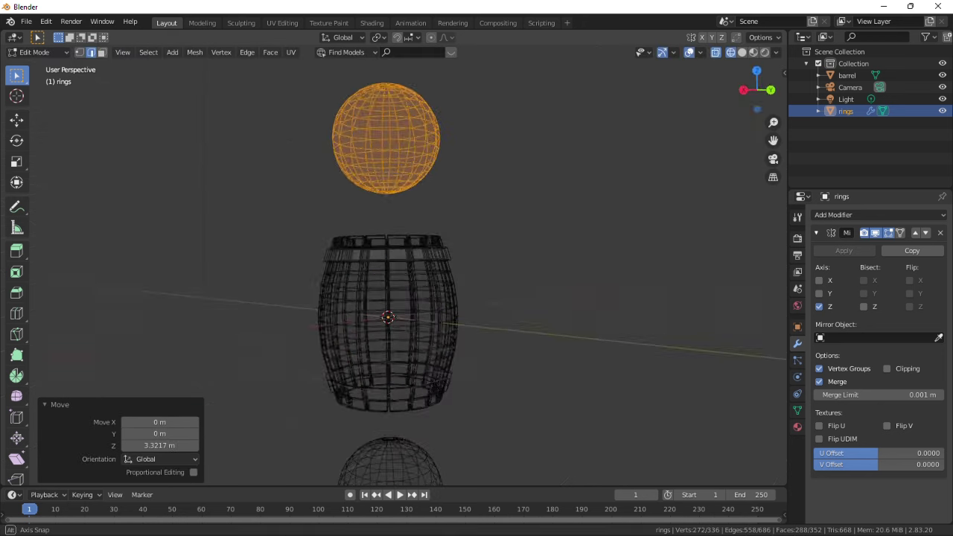
- Delete one vertical half of the UV sphere's faces so only a hollow half-dome is left above the barrel
{"action": "key", "text": "z"}
{"action": "mouse_move", "coordinate": [395, 196]}
{"action": "middle_mouse_down"}
{"action": "mouse_move", "coordinate": [411, 194]}
{"action": "mouse_move", "coordinate": [417, 264]}
{"action": "mouse_move", "coordinate": [454, 256]}
{"action": "middle_mouse_up"}
{"action": "scroll", "coordinate": [421, 265], "scroll_direction": "up", "scroll_amount": 3}
{"action": "scroll", "coordinate": [424, 265], "scroll_direction": "up", "scroll_amount": 1}
{"action": "scroll", "coordinate": [424, 264], "scroll_direction": "down", "scroll_amount": 1}
{"action": "key", "text": "3"}
{"action": "left_click", "coordinate": [453, 258]}
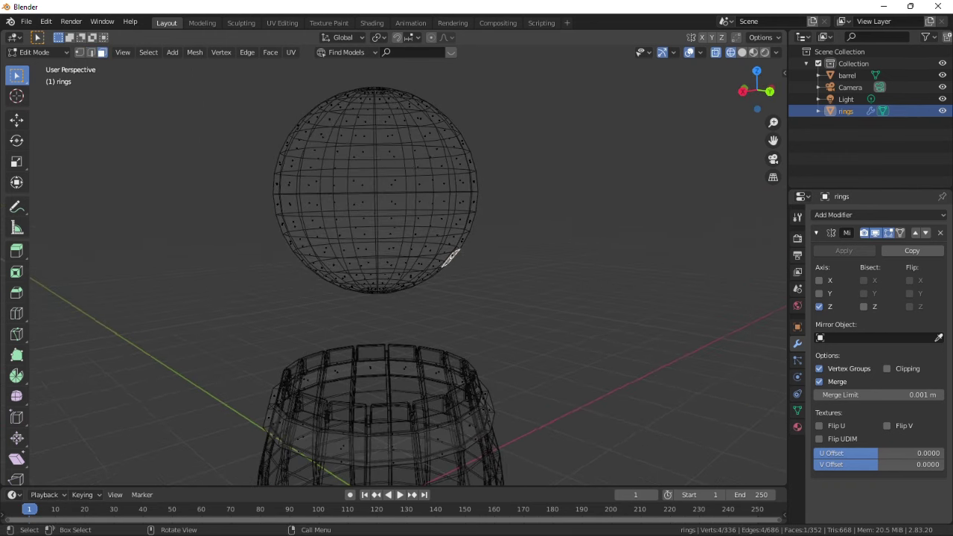
{"action": "left_click_drag", "start_coordinate": [377, 70], "coordinate": [488, 301]}
{"action": "key", "text": "x"}
{"action": "left_click", "coordinate": [483, 288]}
{"action": "scroll", "coordinate": [484, 287], "scroll_direction": "down", "scroll_amount": 2}
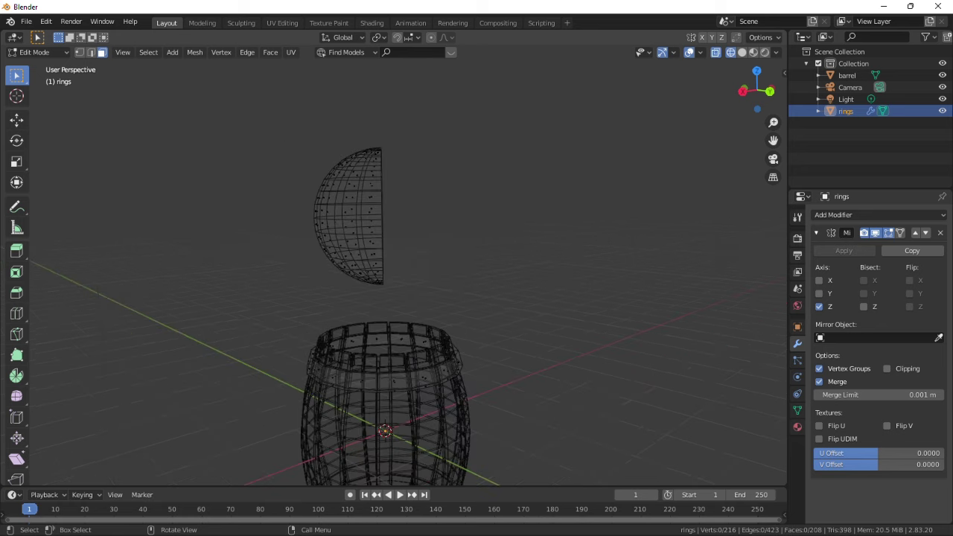
- Scale the whole half-dome to about 0.152 in solid shading and move it beside the upper ring
{"action": "middle_click_drag", "start_coordinate": [483, 287], "coordinate": [451, 292]}
{"action": "left_click", "coordinate": [439, 239]}
{"action": "key", "text": "l"}
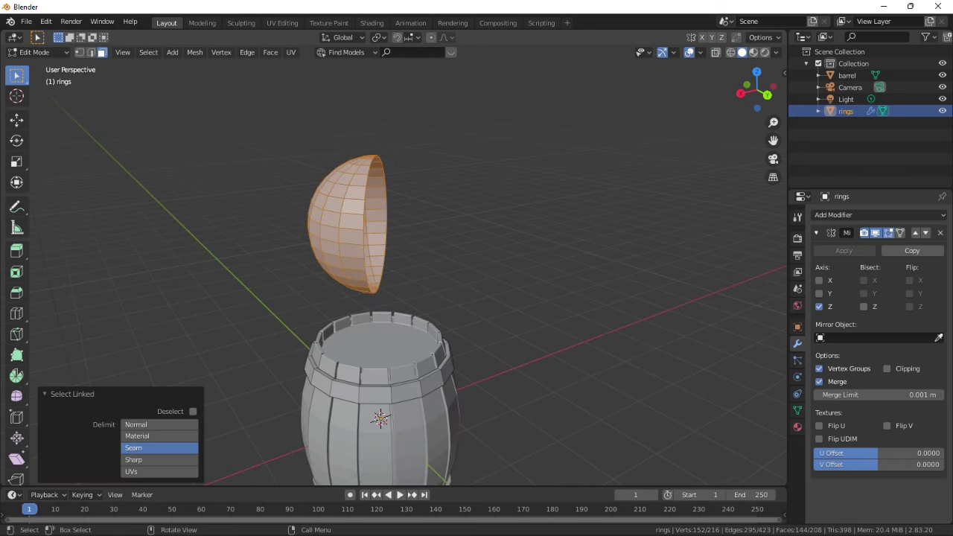
{"action": "key", "text": "s"}
{"action": "left_click", "coordinate": [373, 257]}
{"action": "middle_click_drag", "start_coordinate": [372, 256], "coordinate": [408, 192], "text": "shift"}
{"action": "key", "text": "g"}
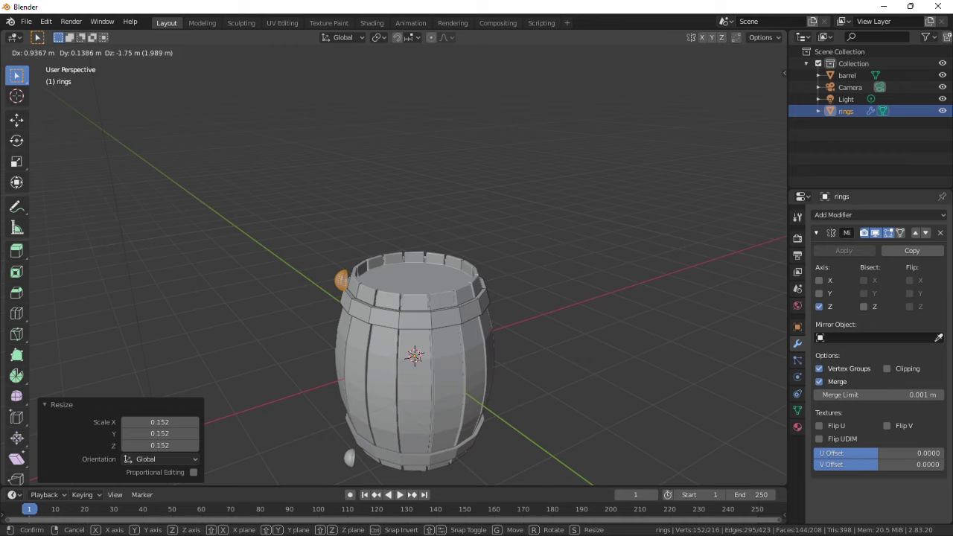
{"action": "left_click", "coordinate": [355, 341]}
- Shrink the half-dome further into a rivet and move it against a face of the upper ring
{"action": "scroll", "coordinate": [357, 340], "scroll_direction": "up", "scroll_amount": 5}
{"action": "key", "text": "s"}
{"action": "left_click", "coordinate": [376, 339]}
{"action": "scroll", "coordinate": [376, 339], "scroll_direction": "up", "scroll_amount": 4}
{"action": "key", "text": "g"}
{"action": "left_click", "coordinate": [402, 298]}
- Seat the rivet flat on the ring face, rotating it about 23.4° around Z and about -5.91° around X
{"action": "key", "text": "r"}
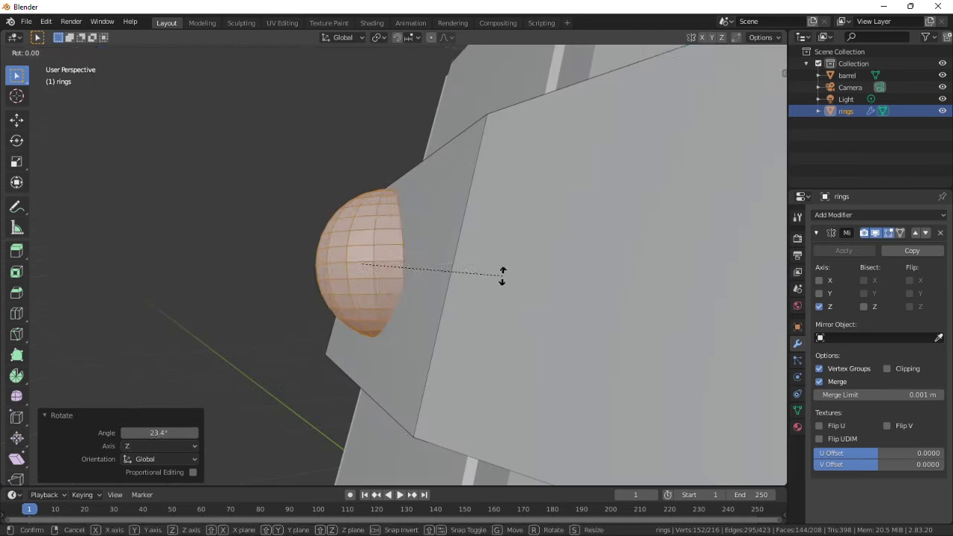
{"action": "left_click", "coordinate": [502, 276]}
{"action": "middle_click_drag", "start_coordinate": [357, 290], "coordinate": [477, 290]}
{"action": "key", "text": "g"}
{"action": "left_click", "coordinate": [392, 307]}
{"action": "key", "text": "r"}
{"action": "key", "text": "x"}
{"action": "left_click", "coordinate": [395, 302]}
{"action": "scroll", "coordinate": [394, 301], "scroll_direction": "down", "scroll_amount": 5}
{"action": "middle_click_drag", "start_coordinate": [394, 301], "coordinate": [356, 320]}
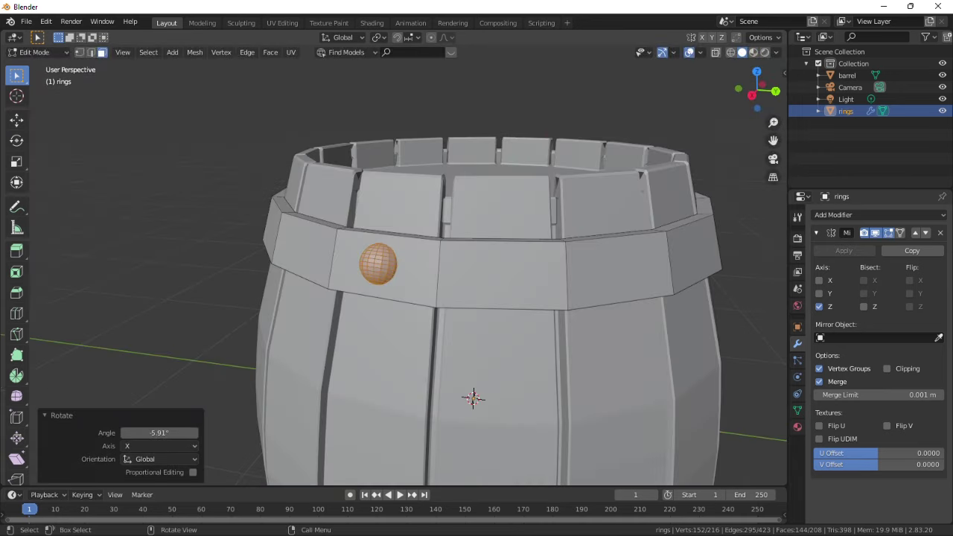
- Spin the rivet 360° around the Z axis in 8 steps with Use Duplicates enabled
{"action": "left_click", "coordinate": [549, 374]}
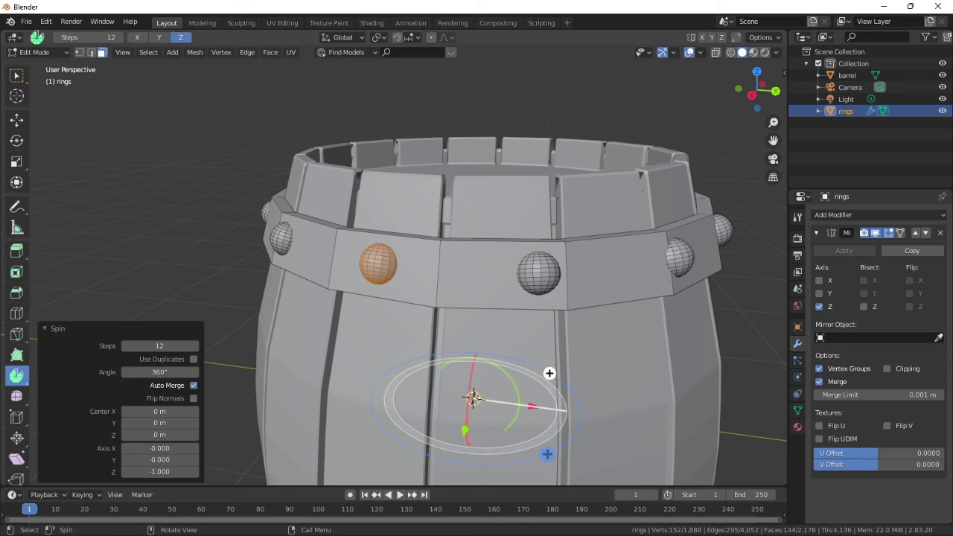
{"action": "scroll", "coordinate": [549, 374], "scroll_direction": "down", "scroll_amount": 3}
{"action": "middle_click_drag", "start_coordinate": [549, 374], "coordinate": [601, 353]}
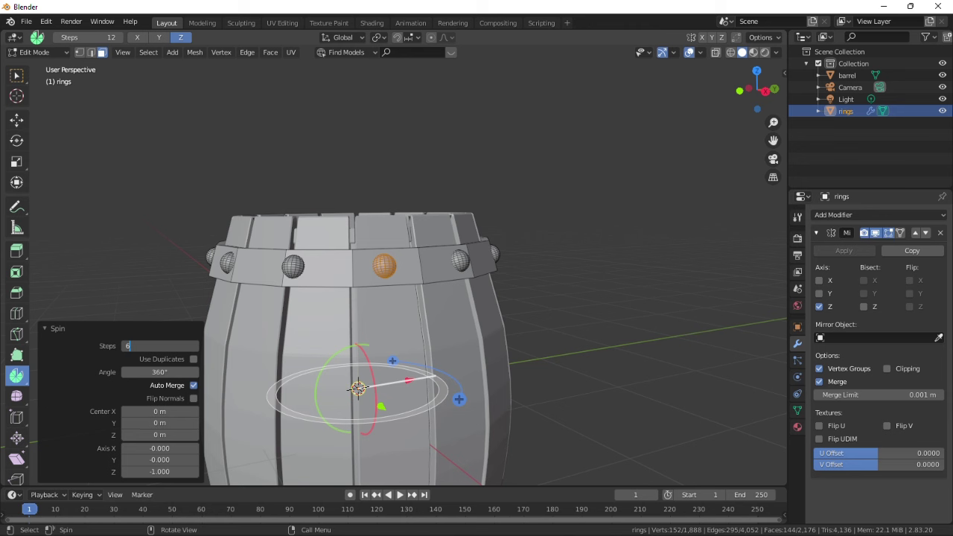
{"action": "key", "text": "Return"}
{"action": "scroll", "coordinate": [413, 298], "scroll_direction": "down", "scroll_amount": 3}
{"action": "mouse_move", "coordinate": [413, 298]}
{"action": "middle_mouse_down"}
{"action": "mouse_move", "coordinate": [328, 283]}
{"action": "mouse_move", "coordinate": [376, 309]}
{"action": "mouse_move", "coordinate": [417, 302]}
{"action": "middle_mouse_up"}
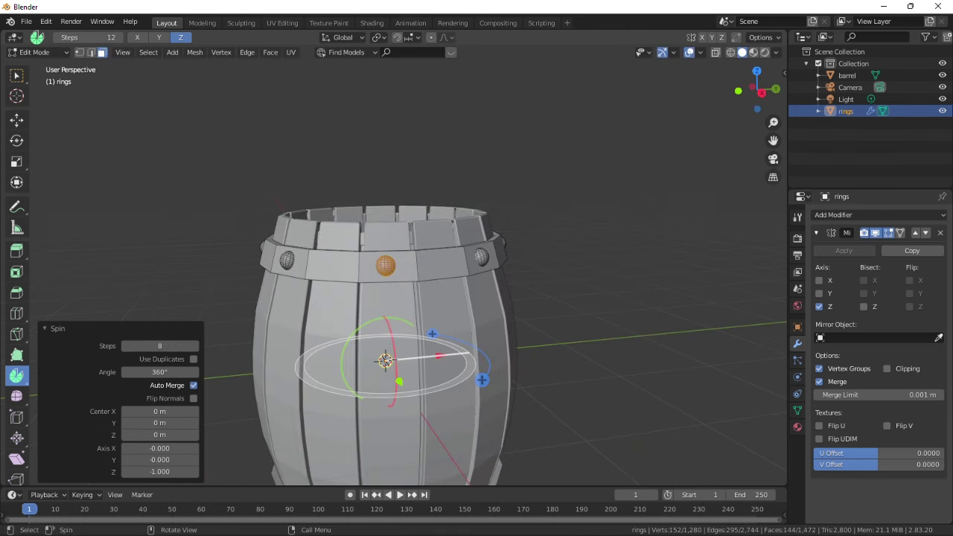
{"action": "key", "text": "g"}
{"action": "key", "text": "Escape"}
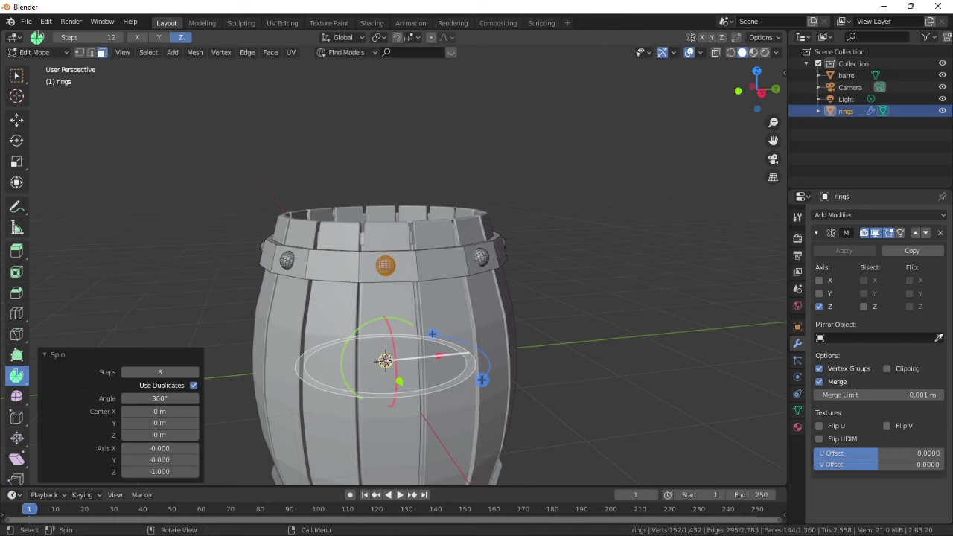
- Delete the overlapping extra copy of the spun rivet, then return to Object Mode with everything deselected
{"action": "key", "text": "x"}
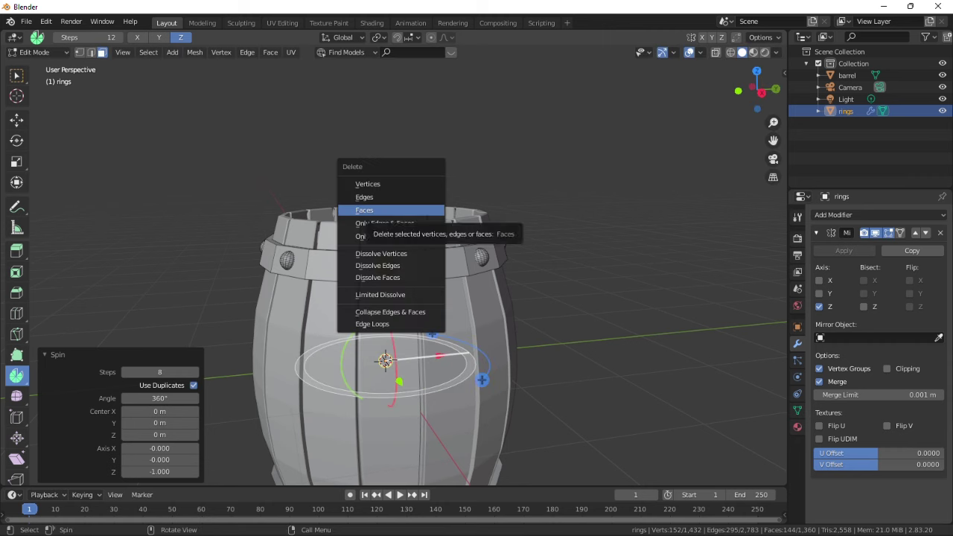
{"action": "left_click", "coordinate": [365, 211]}
{"action": "key", "text": "l"}
{"action": "key", "text": "g"}
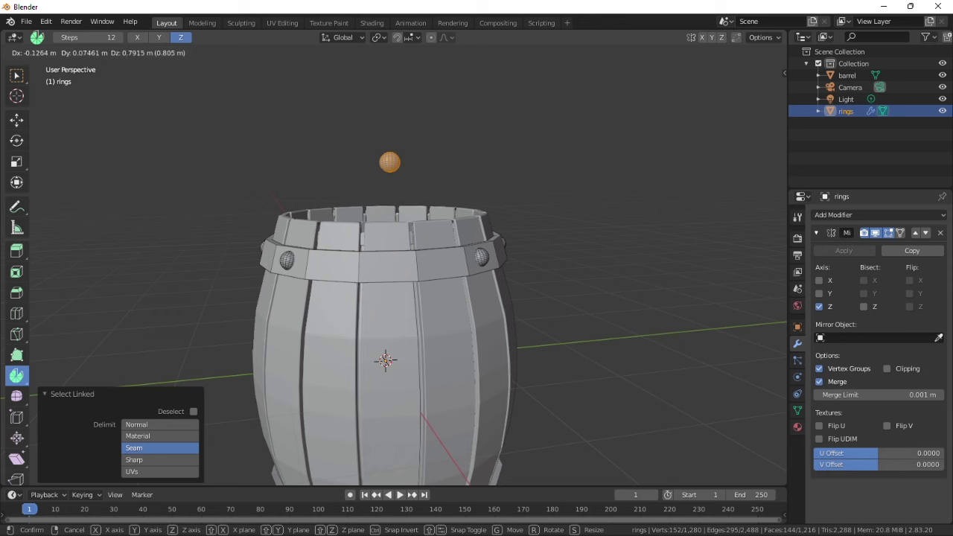
{"action": "key", "text": "Escape"}
{"action": "scroll", "coordinate": [394, 298], "scroll_direction": "down", "scroll_amount": 3}
{"action": "middle_click_drag", "start_coordinate": [394, 297], "coordinate": [424, 298]}
{"action": "key", "text": "Tab"}
{"action": "key", "text": "alt+a"}
{"action": "scroll", "coordinate": [395, 298], "scroll_direction": "down", "scroll_amount": 1}
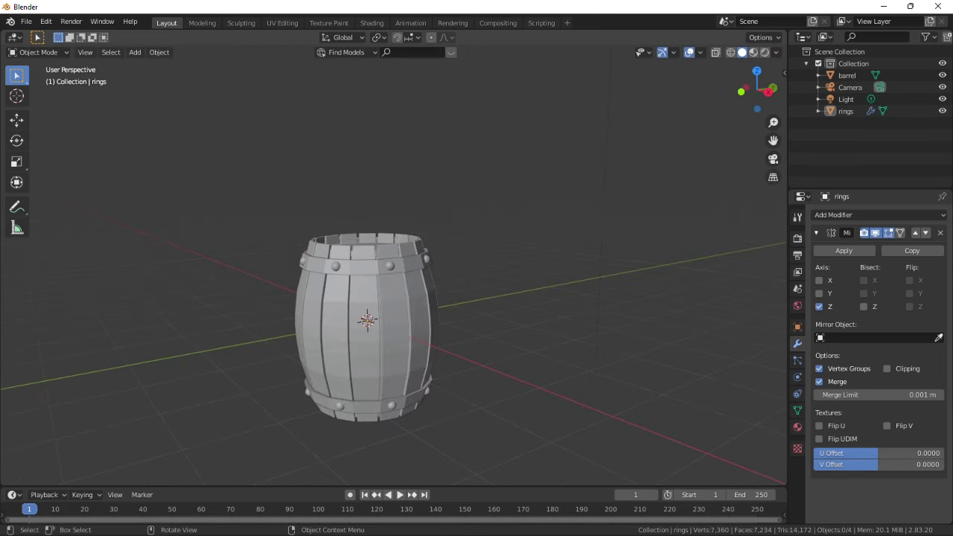
- Apply the rings object's Mirror modifier and join the rings into the barrel object
{"action": "left_click", "coordinate": [365, 320]}
{"action": "key", "text": "g"}
{"action": "key", "text": "Escape"}
{"action": "left_click", "coordinate": [364, 266]}
{"action": "key", "text": "g"}
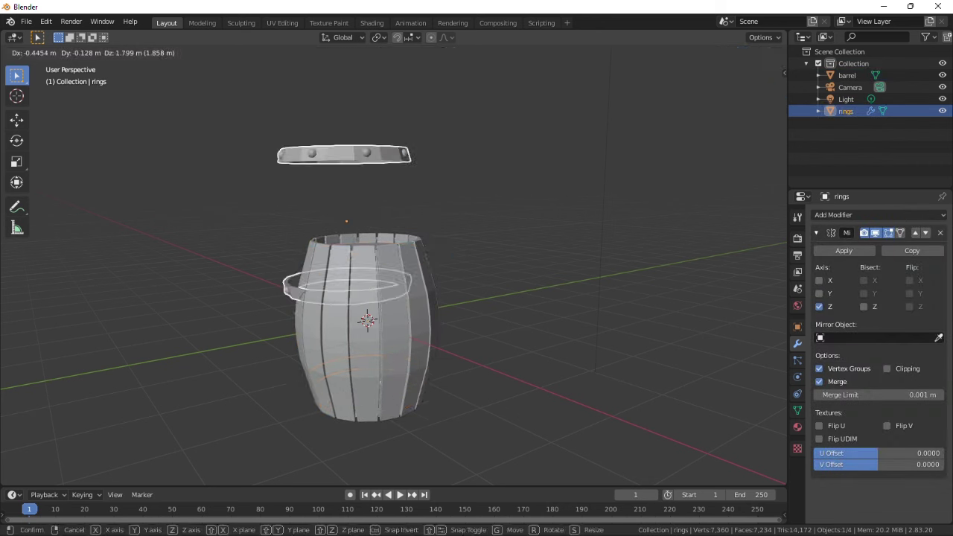
{"action": "key", "text": "Escape"}
{"action": "left_click", "coordinate": [844, 251]}
{"action": "left_click", "coordinate": [365, 321], "text": "shift"}
{"action": "key", "text": "ctrl+j"}
{"action": "key", "text": "alt+a"}
- Examine the joined barrel's separate ring and plank pieces in Edit Mode, and its look in the Shading workspace
{"action": "middle_click_drag", "start_coordinate": [446, 320], "coordinate": [365, 301]}
{"action": "left_click", "coordinate": [417, 320]}
{"action": "middle_click_drag", "start_coordinate": [416, 320], "coordinate": [477, 342]}
{"action": "key", "text": "Tab"}
{"action": "scroll", "coordinate": [402, 298], "scroll_direction": "up", "scroll_amount": 4}
{"action": "key", "text": "l"}
{"action": "key", "text": "l"}
{"action": "key", "text": "alt+a"}
{"action": "key", "text": "l"}
{"action": "key", "text": "g"}
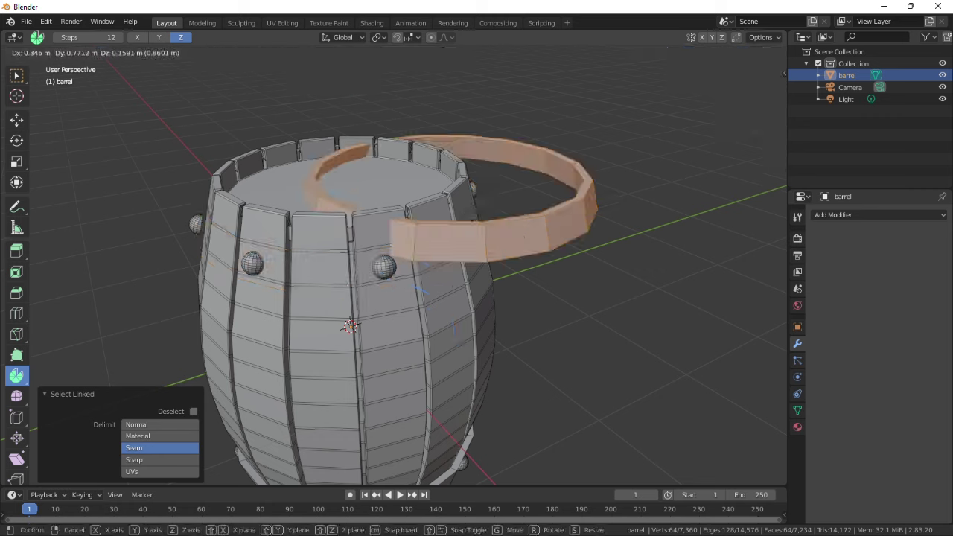
{"action": "key", "text": "Escape"}
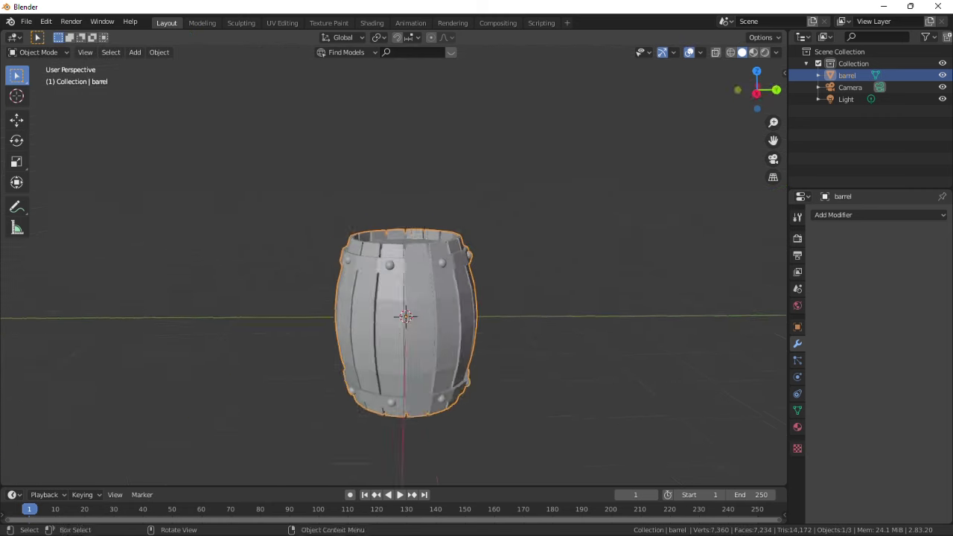
{"action": "left_click", "coordinate": [372, 23]}
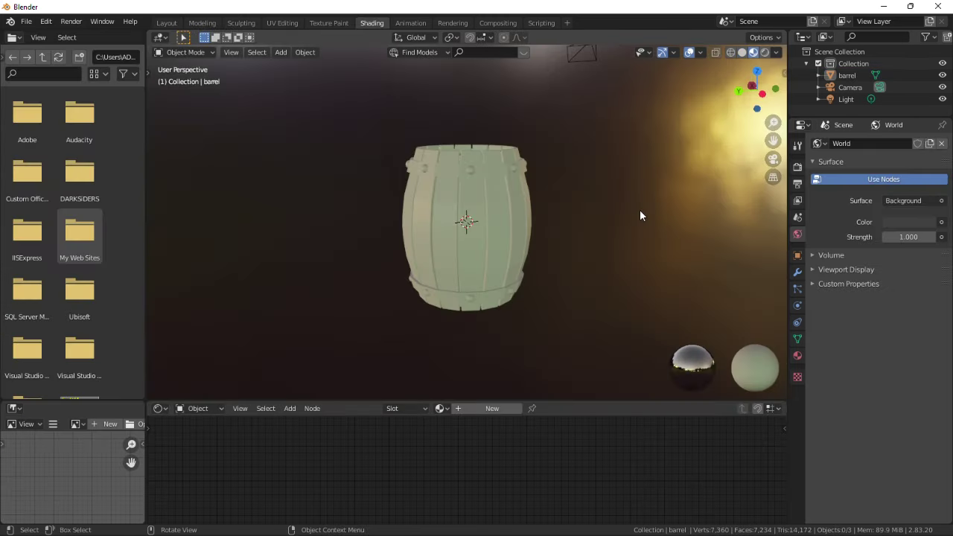
{"action": "middle_click_drag", "start_coordinate": [641, 215], "coordinate": [216, 216]}
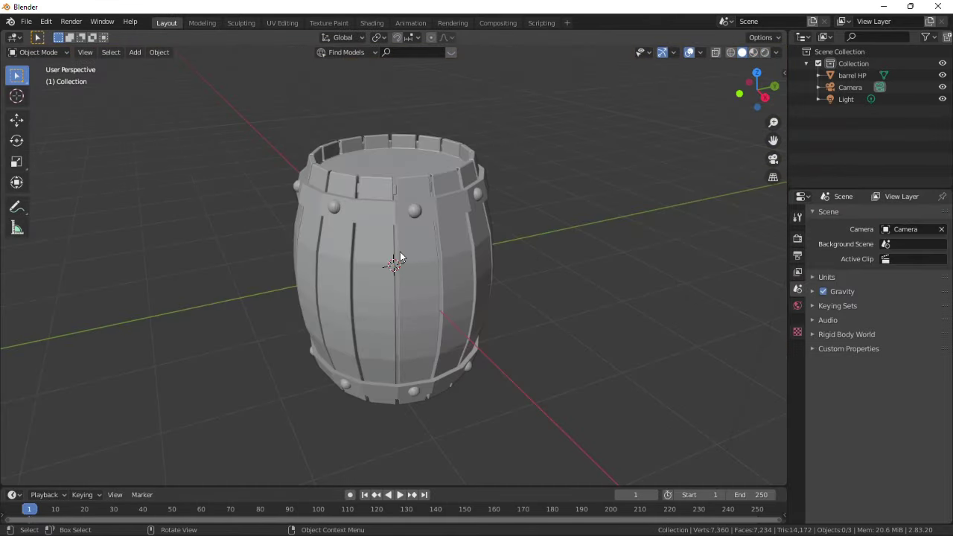
- Duplicate barrel HP in place as barrel LP and hide the original
{"action": "left_click", "coordinate": [401, 257]}
{"action": "key", "text": "shift+d"}
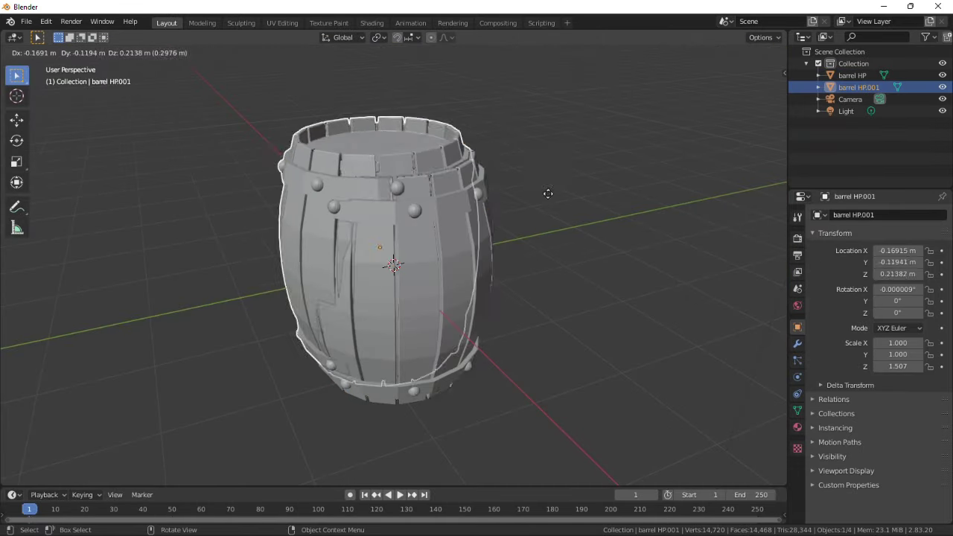
{"action": "key", "text": "Escape"}
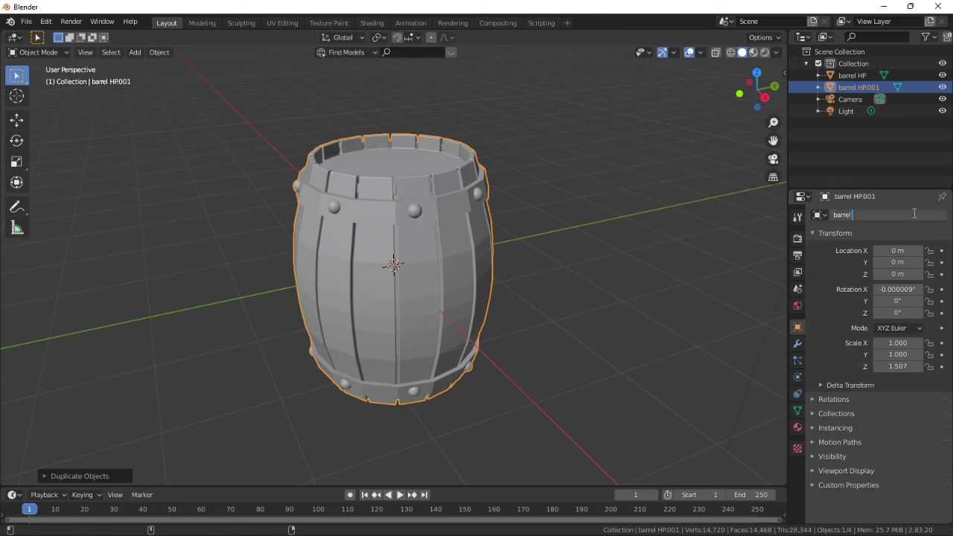
{"action": "left_click", "coordinate": [797, 344]}
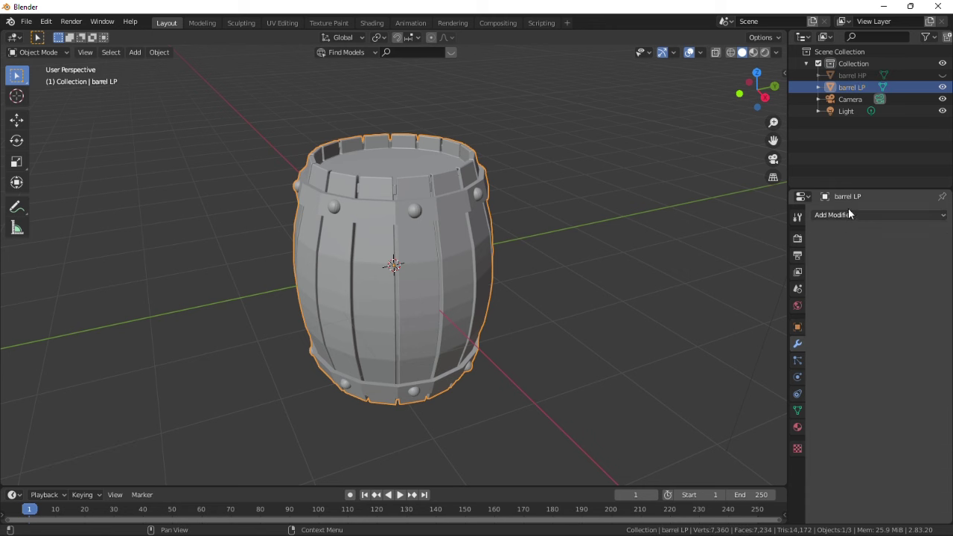
- Add a Decimate modifier to barrel LP with a Collapse ratio of 0.1
{"action": "left_click", "coordinate": [847, 214]}
{"action": "left_click", "coordinate": [711, 297]}
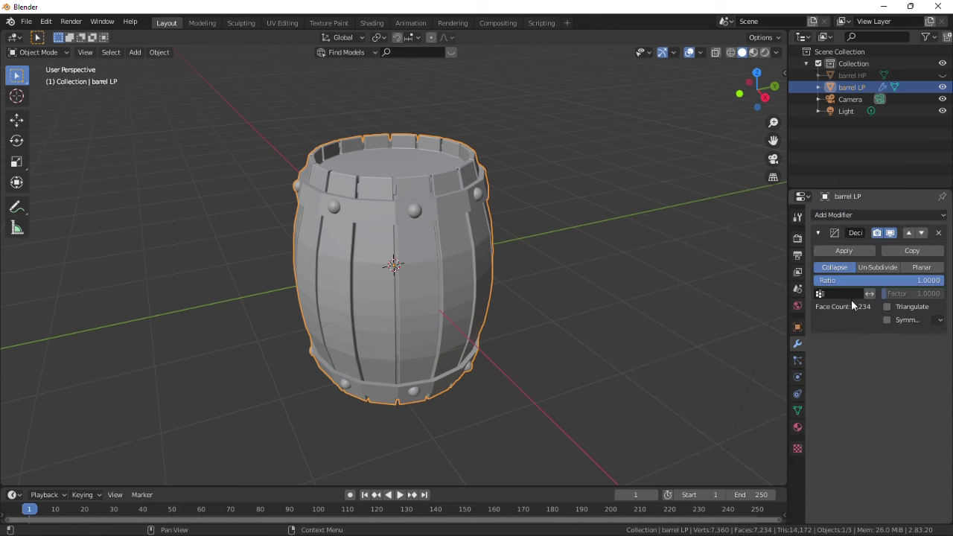
{"action": "middle_click_drag", "start_coordinate": [466, 286], "coordinate": [443, 365]}
{"action": "scroll", "coordinate": [448, 307], "scroll_direction": "up", "scroll_amount": 4}
{"action": "left_click", "coordinate": [884, 279]}
{"action": "type", "text": "0"}
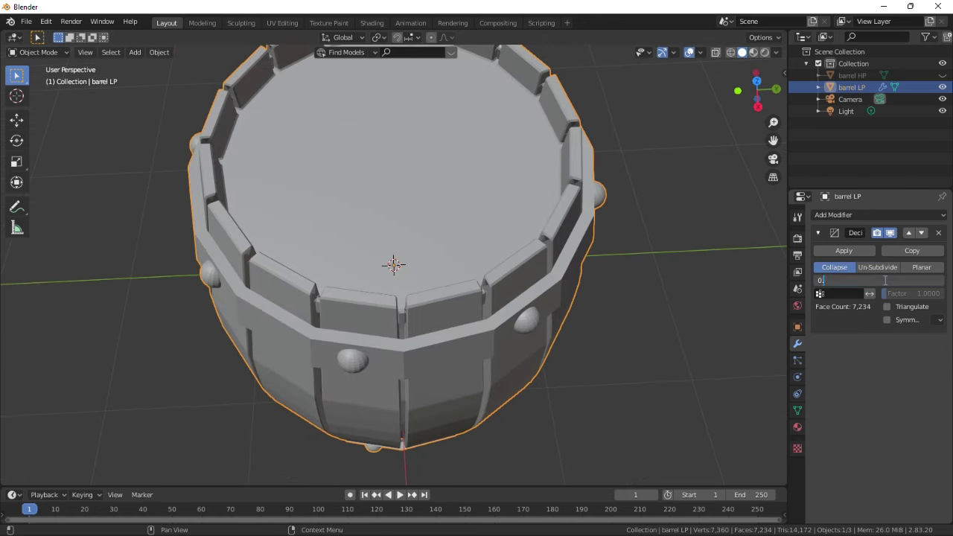
{"action": "type", "text": ".1"}
{"action": "key", "text": "Return"}
- Set barrel LP to flat shading and inspect its decimated rim and rivets up close
{"action": "middle_click_drag", "start_coordinate": [468, 318], "coordinate": [446, 306]}
{"action": "right_click", "coordinate": [415, 308]}
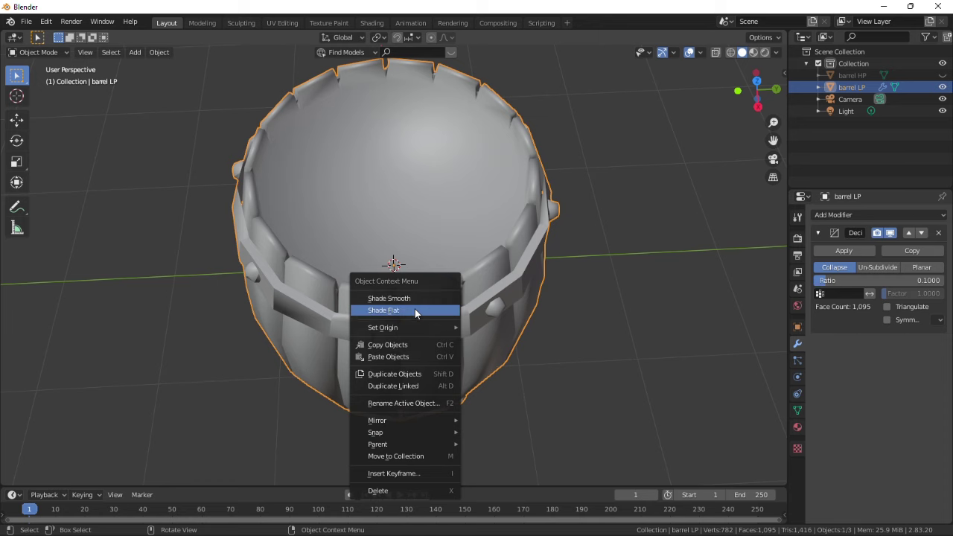
{"action": "left_click", "coordinate": [415, 309]}
{"action": "scroll", "coordinate": [445, 303], "scroll_direction": "up", "scroll_amount": 3}
{"action": "middle_click_drag", "start_coordinate": [367, 297], "coordinate": [319, 306]}
{"action": "mouse_move", "coordinate": [416, 312]}
{"action": "middle_mouse_down"}
{"action": "mouse_move", "coordinate": [391, 315]}
{"action": "mouse_move", "coordinate": [412, 321]}
{"action": "middle_mouse_up"}
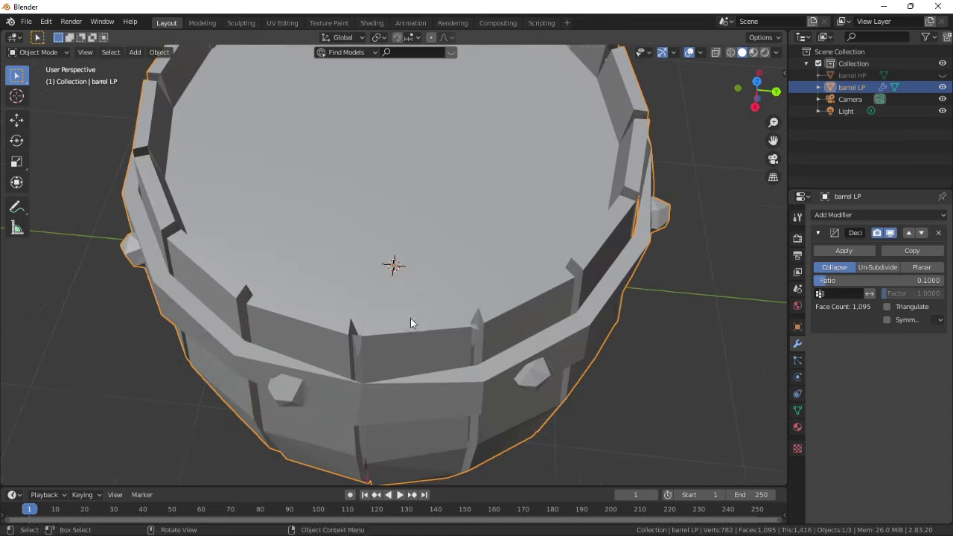
- Set the Decimate ratio to 0.13 and apply the modifier to barrel LP
{"action": "left_click", "coordinate": [891, 278]}
{"action": "type", "text": "0.13"}
{"action": "key", "text": "Return"}
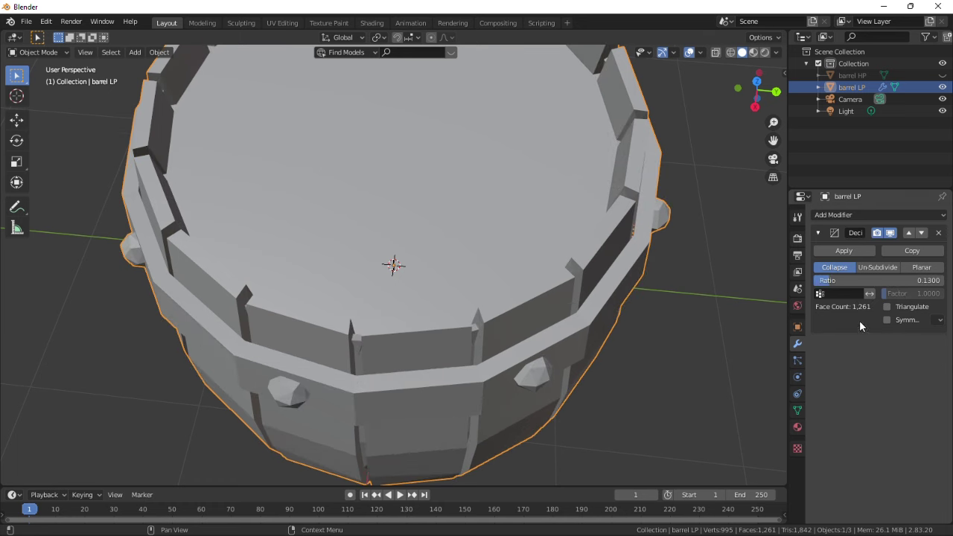
{"action": "left_click", "coordinate": [843, 251]}
{"action": "scroll", "coordinate": [454, 216], "scroll_direction": "down", "scroll_amount": 5}
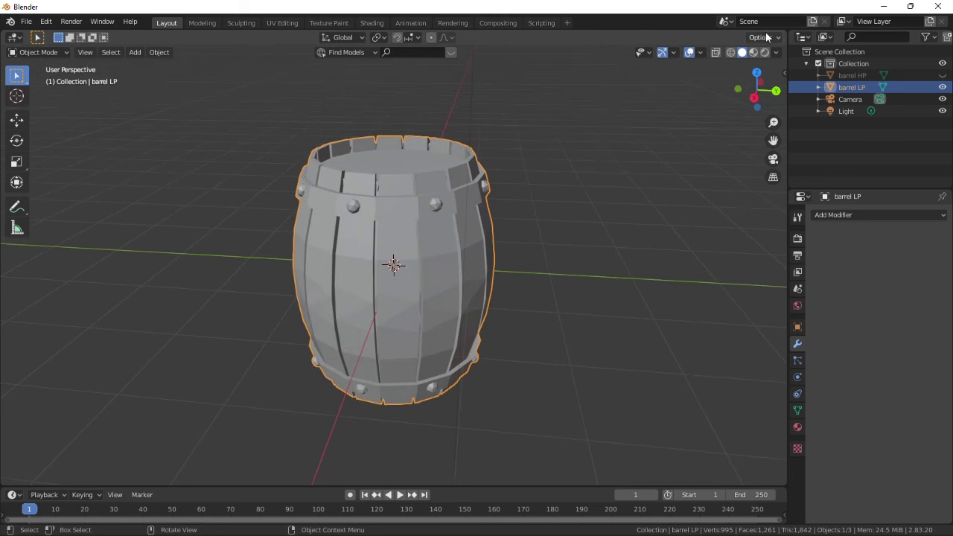
- Split the 3D viewport into two side-by-side areas and turn the new one into a UV Editor
{"action": "left_click_drag", "start_coordinate": [785, 34], "coordinate": [453, 41]}
{"action": "left_click", "coordinate": [469, 38]}
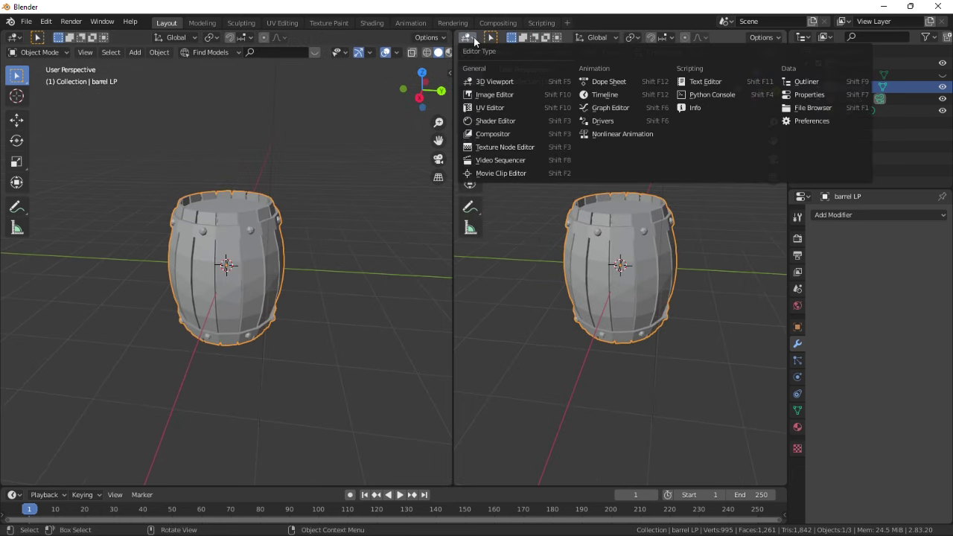
{"action": "left_click", "coordinate": [491, 107]}
- Unwrap the whole barrel LP mesh with Smart UV Project at angle limit 66 and island margin 0
{"action": "key", "text": "Tab"}
{"action": "scroll", "coordinate": [315, 240], "scroll_direction": "up", "scroll_amount": 2}
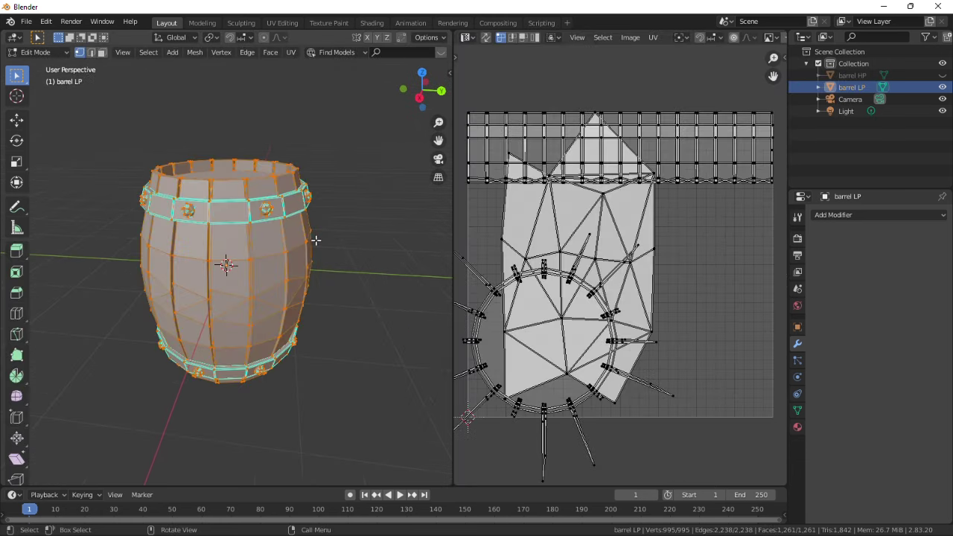
{"action": "key", "text": "u"}
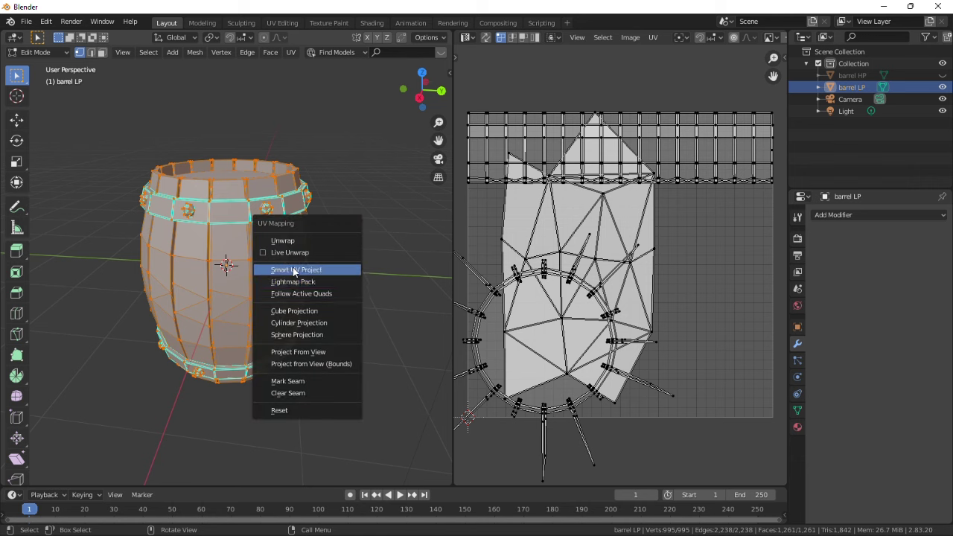
{"action": "left_click", "coordinate": [295, 270]}
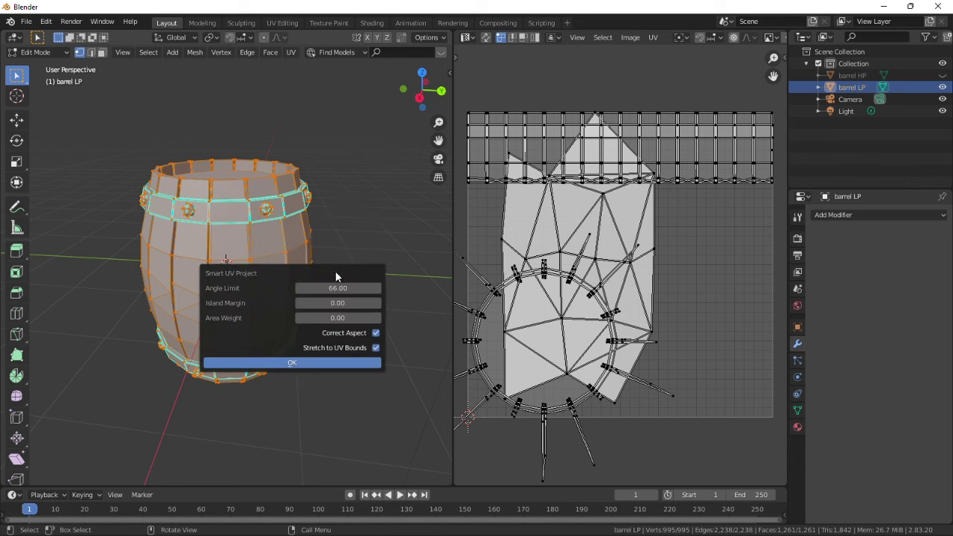
{"action": "left_click", "coordinate": [275, 362]}
- Change the UV Editor area to the Shader Editor and give barrel LP a new material named barrel
{"action": "left_click", "coordinate": [467, 38]}
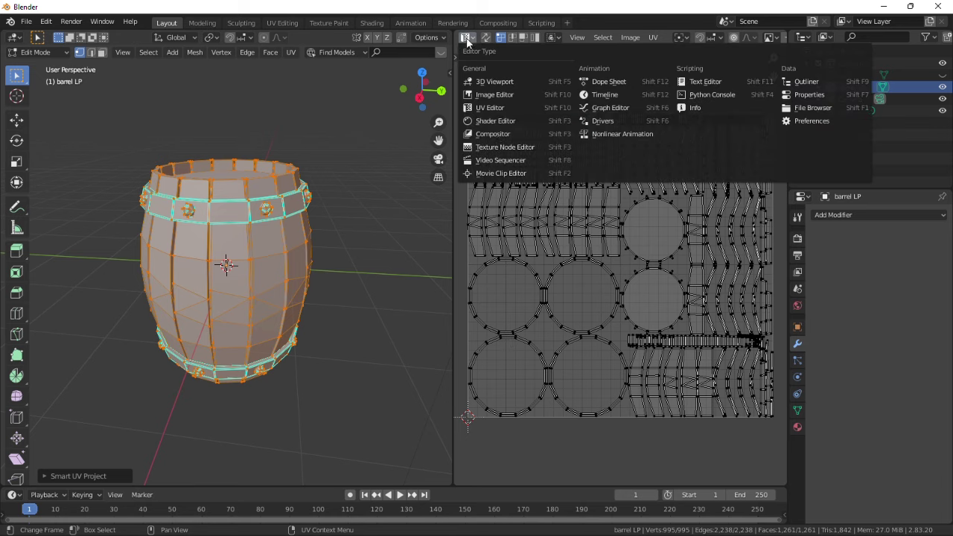
{"action": "left_click", "coordinate": [496, 122]}
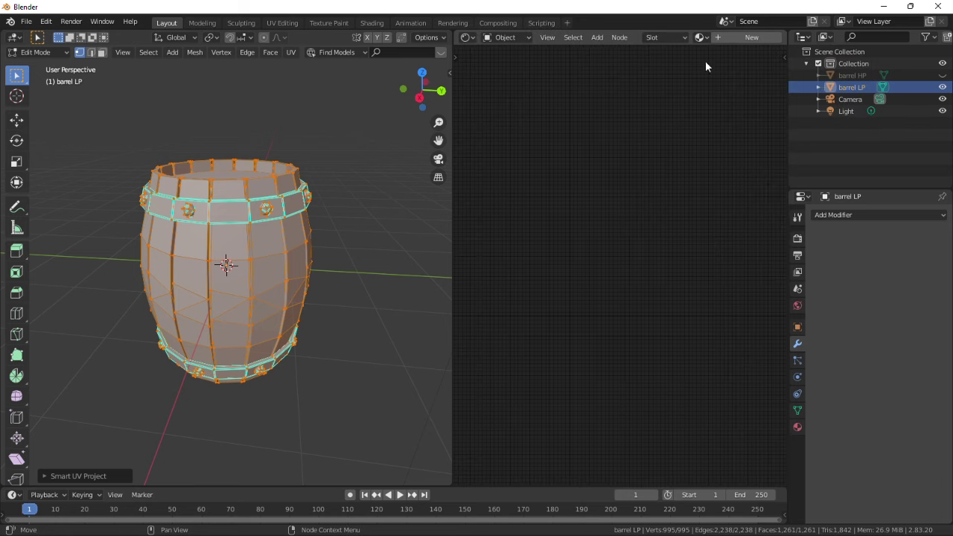
{"action": "left_click", "coordinate": [681, 38]}
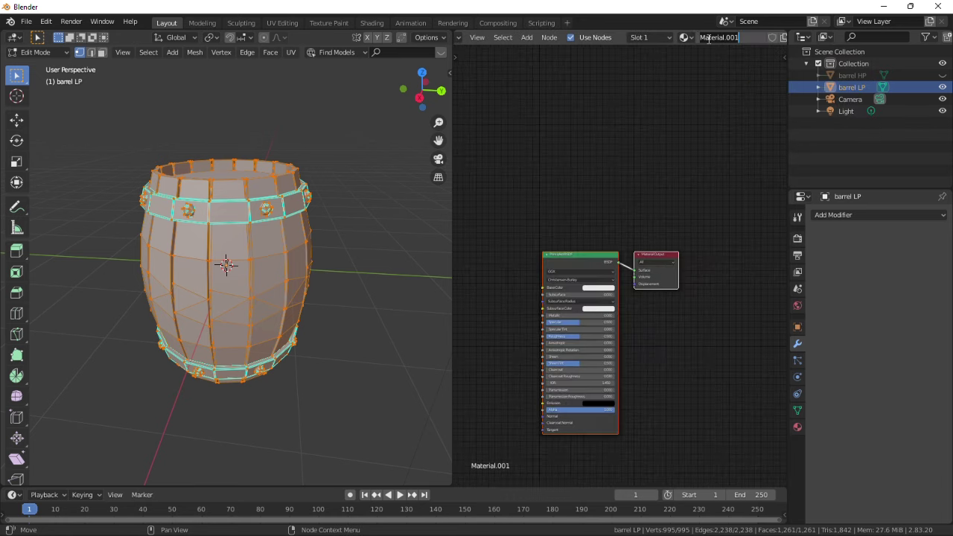
{"action": "type", "text": "barrel"}
{"action": "key", "text": "Return"}
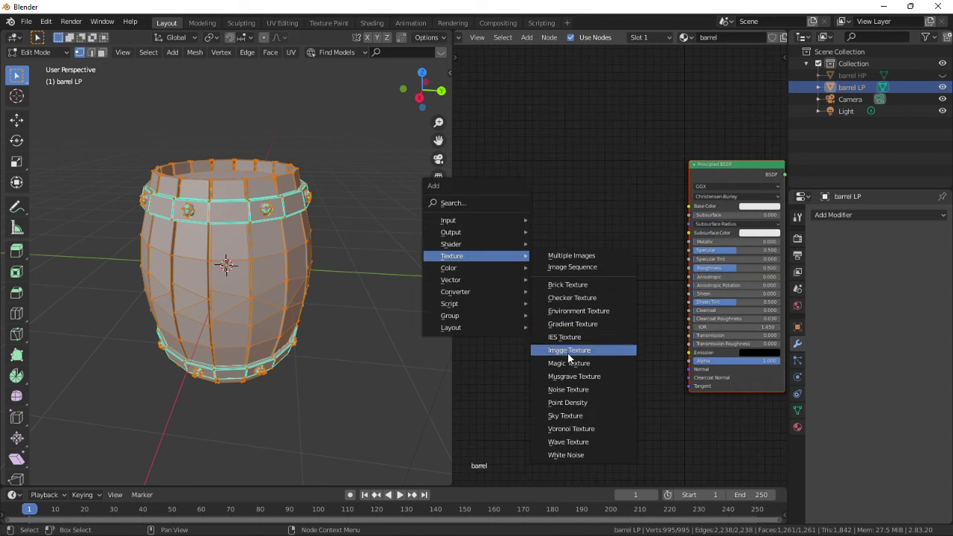
- Add an Image Texture node to the barrel material with a new 2048 x 2048 px image named AO
{"action": "left_click", "coordinate": [568, 354]}
{"action": "left_click", "coordinate": [526, 213]}
{"action": "scroll", "coordinate": [523, 209], "scroll_direction": "up", "scroll_amount": 3}
{"action": "left_click", "coordinate": [522, 208]}
{"action": "left_click", "coordinate": [564, 226]}
{"action": "type", "text": "AO"}
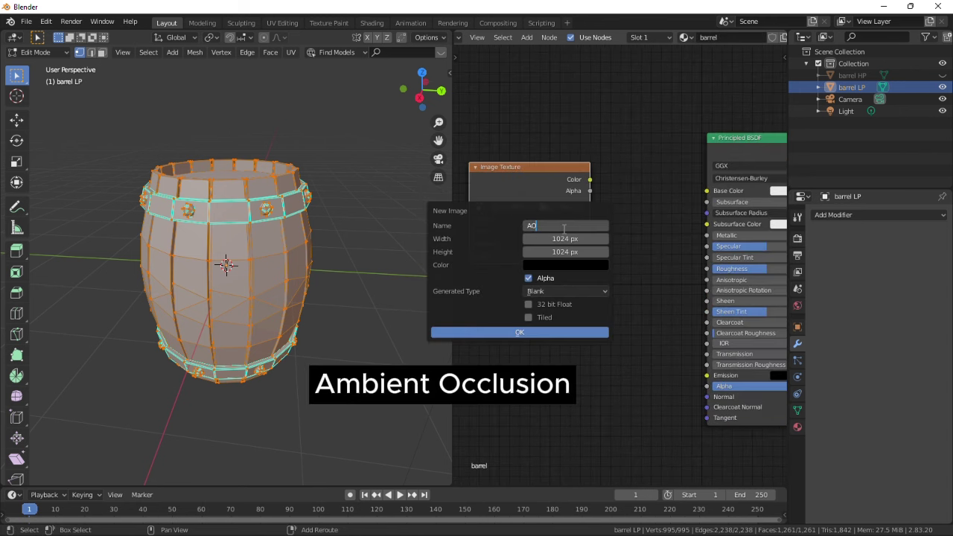
{"action": "key", "text": "Tab"}
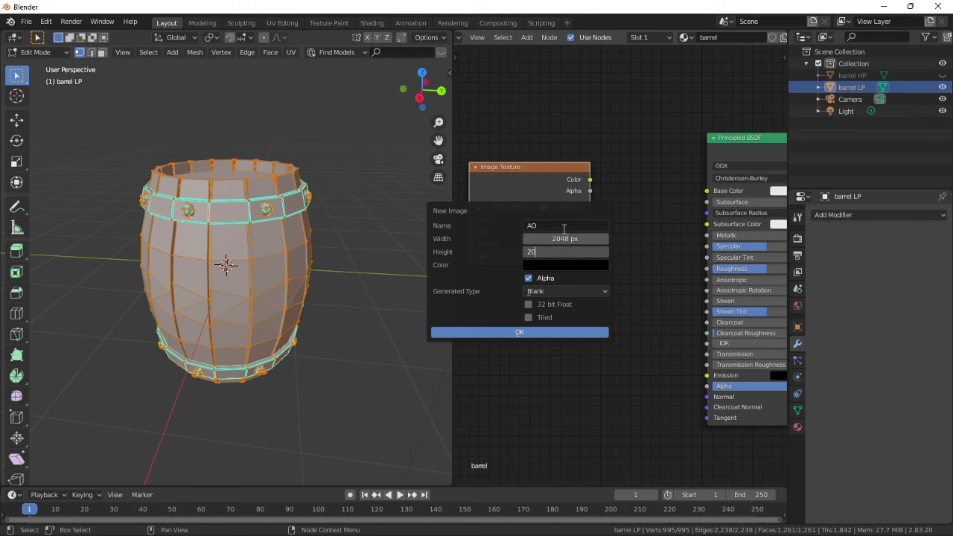
{"action": "left_click", "coordinate": [508, 332]}
{"action": "scroll", "coordinate": [542, 288], "scroll_direction": "down", "scroll_amount": 1}
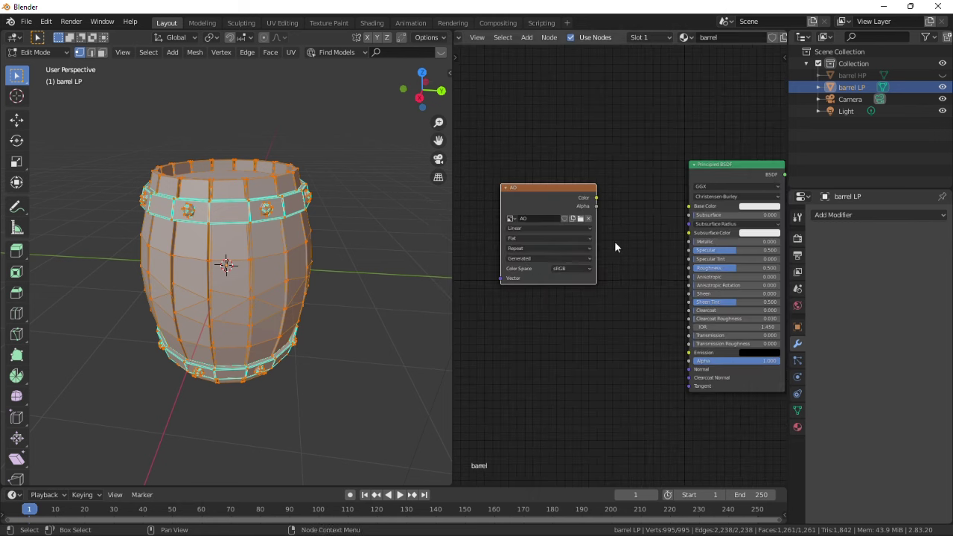
- In Object Mode, select barrel HP plus barrel LP as the active object, and set the render engine to Cycles
{"action": "key", "text": "Tab"}
{"action": "left_click", "coordinate": [866, 76]}
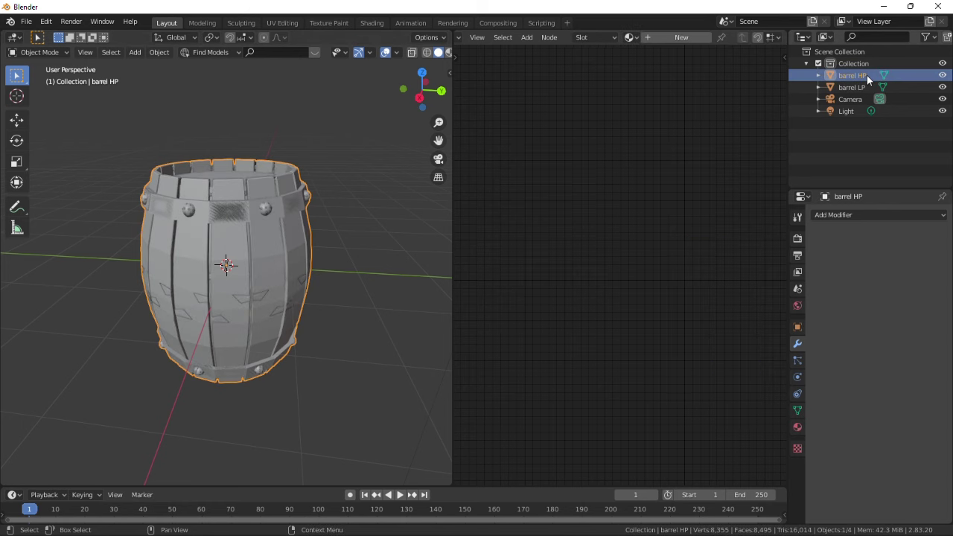
{"action": "left_click", "coordinate": [849, 87], "text": "ctrl"}
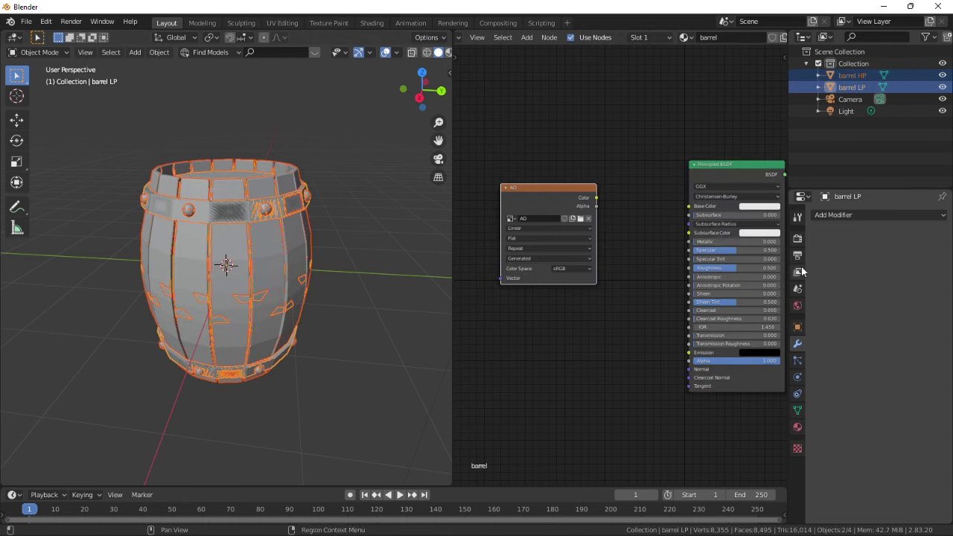
{"action": "left_click", "coordinate": [797, 238]}
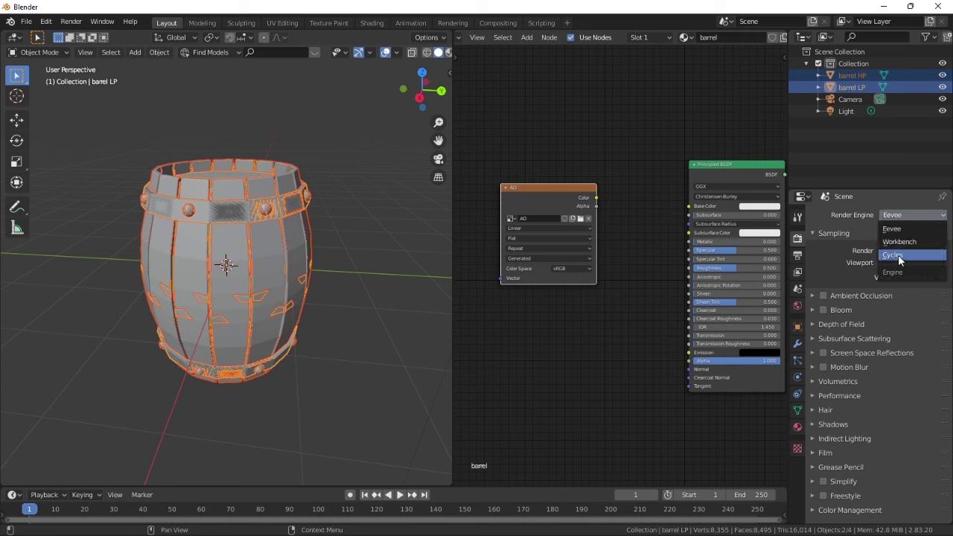
{"action": "left_click", "coordinate": [898, 254]}
- Bake Ambient Occlusion from the selected barrel HP to the active barrel LP with a ray distance of 0.03 m
{"action": "left_click", "coordinate": [819, 494]}
{"action": "scroll", "coordinate": [856, 446], "scroll_direction": "down", "scroll_amount": 8}
{"action": "left_click", "coordinate": [918, 319]}
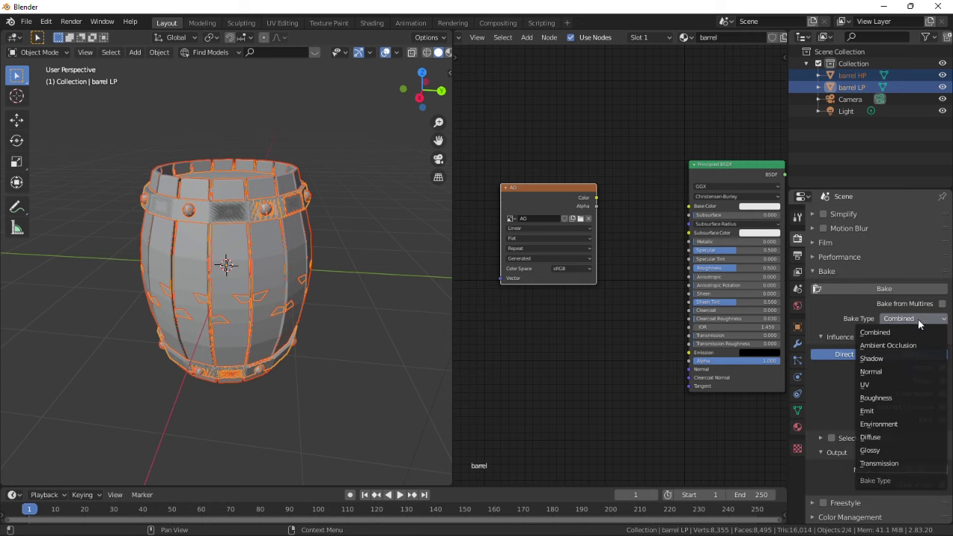
{"action": "left_click", "coordinate": [902, 344]}
{"action": "left_click", "coordinate": [828, 439]}
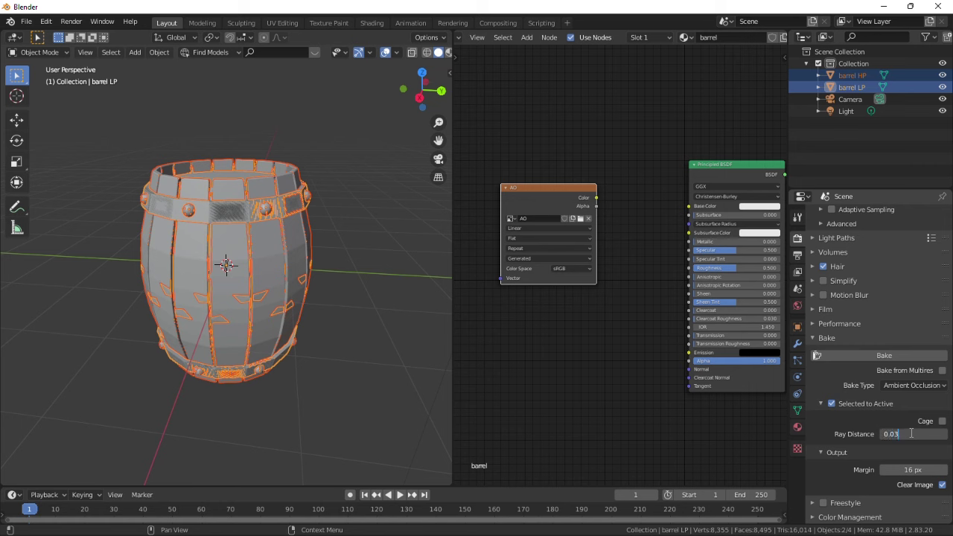
{"action": "left_click", "coordinate": [884, 355]}
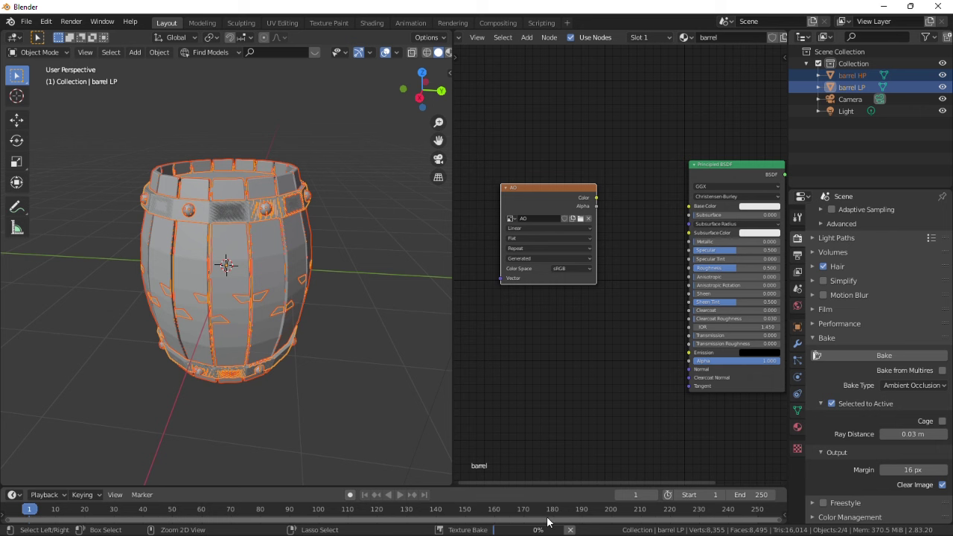
- Open the baked AO image in the Image Editor and save it as an image file
{"action": "left_click", "coordinate": [465, 37]}
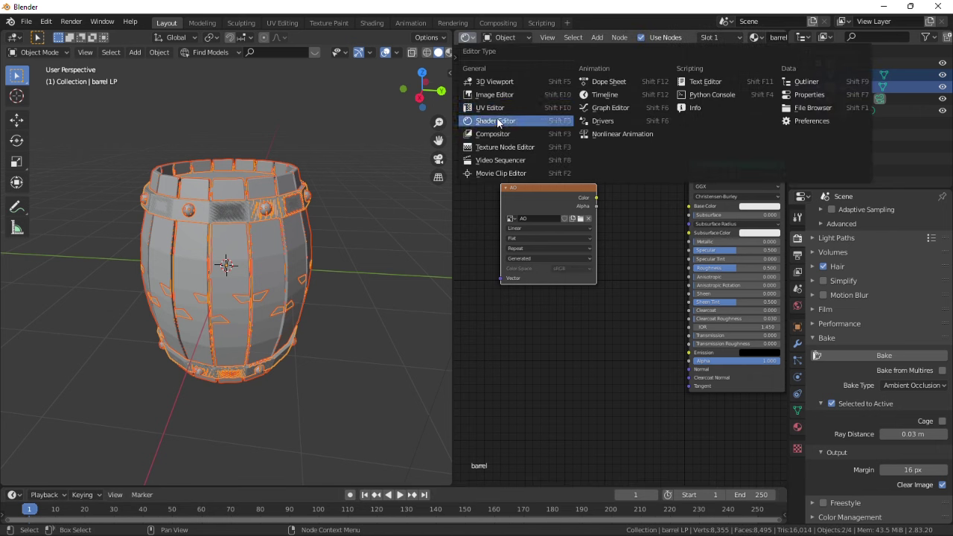
{"action": "left_click", "coordinate": [494, 95]}
{"action": "left_click", "coordinate": [569, 37]}
{"action": "left_click", "coordinate": [585, 55]}
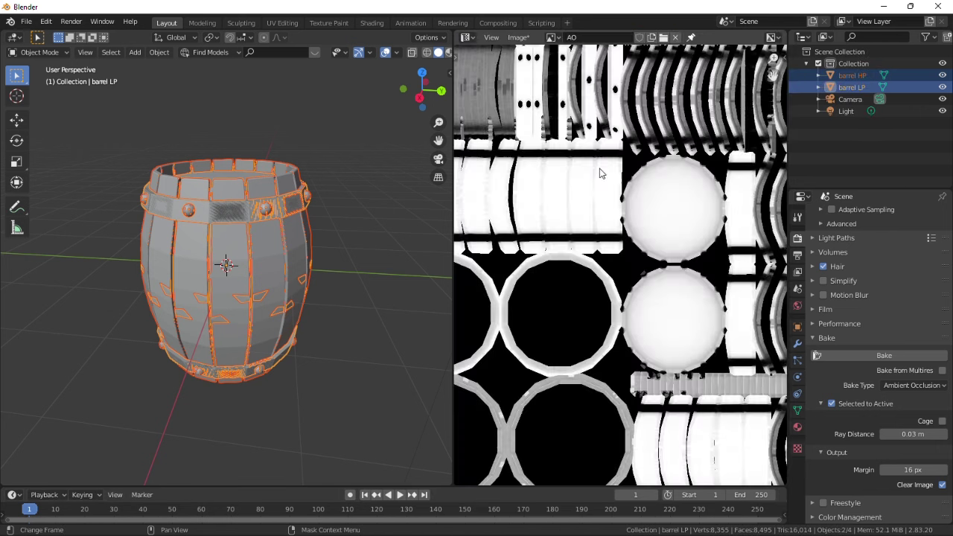
{"action": "scroll", "coordinate": [602, 173], "scroll_direction": "down", "scroll_amount": 4}
{"action": "left_click", "coordinate": [518, 37]}
{"action": "left_click", "coordinate": [538, 158]}
{"action": "left_click", "coordinate": [662, 458]}
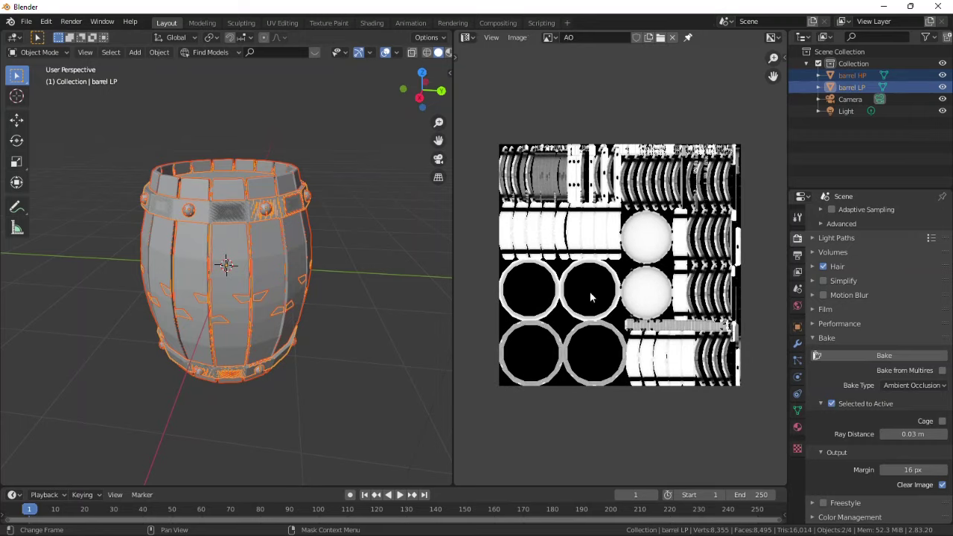
- Change the Image Editor area back to the Shader Editor and widen it
{"action": "left_click", "coordinate": [467, 38]}
{"action": "left_click", "coordinate": [482, 120]}
{"action": "left_click_drag", "start_coordinate": [452, 215], "coordinate": [331, 211]}
{"action": "middle_click_drag", "start_coordinate": [490, 257], "coordinate": [488, 216]}
- Duplicate the AO texture node and give the copy a new 2048 x 2048 px image named Normal
{"action": "key", "text": "shift+d"}
{"action": "left_click", "coordinate": [463, 319]}
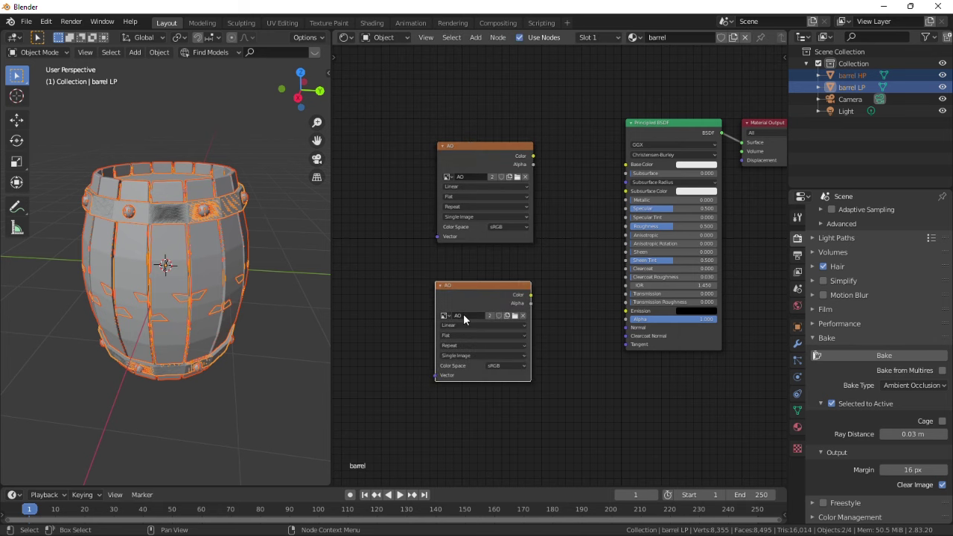
{"action": "left_click", "coordinate": [525, 316]}
{"action": "scroll", "coordinate": [506, 320], "scroll_direction": "up", "scroll_amount": 2}
{"action": "left_click", "coordinate": [461, 325]}
{"action": "type", "text": "Nor"}
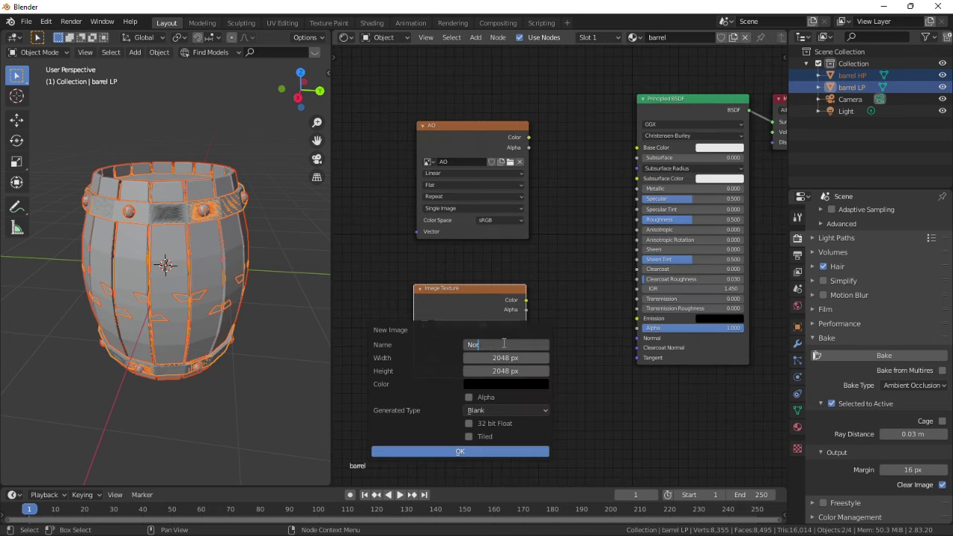
{"action": "type", "text": "mal"}
{"action": "left_click", "coordinate": [452, 451]}
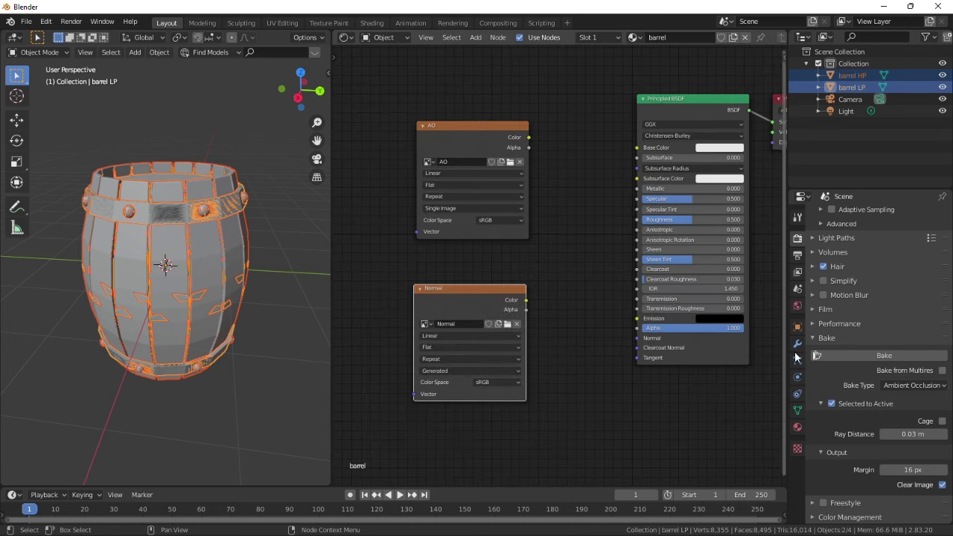
- Set the bake type to Normal and bake barrel HP onto barrel LP
{"action": "left_click", "coordinate": [917, 387]}
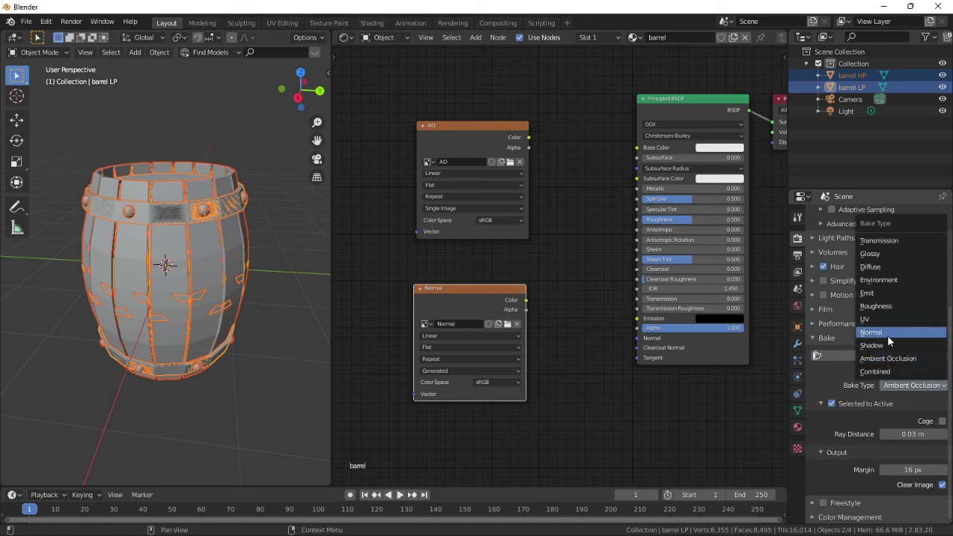
{"action": "left_click", "coordinate": [885, 334]}
{"action": "scroll", "coordinate": [877, 387], "scroll_direction": "down", "scroll_amount": 1}
{"action": "left_click", "coordinate": [884, 331]}
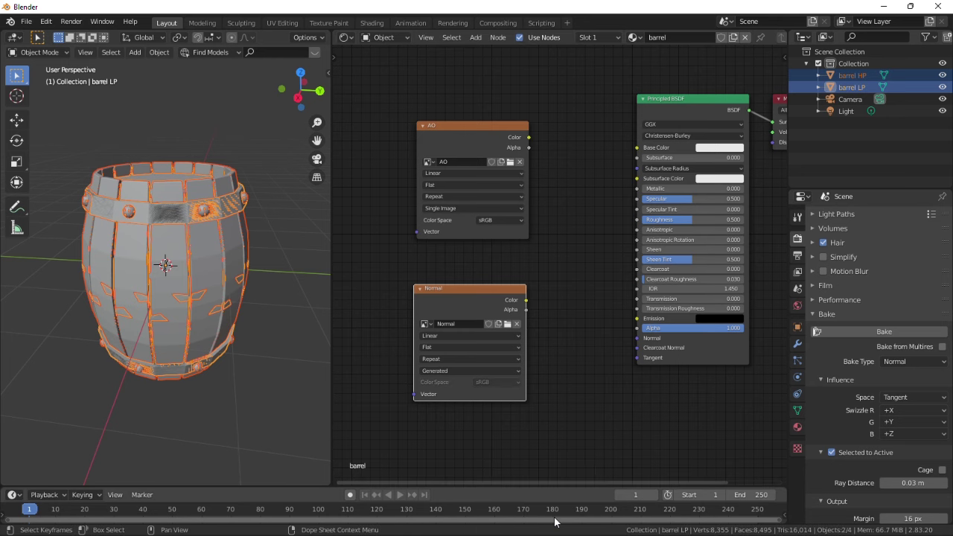
- Open the baked Normal image in the Image Editor and save it as an image file
{"action": "left_click", "coordinate": [343, 38]}
{"action": "left_click", "coordinate": [374, 99]}
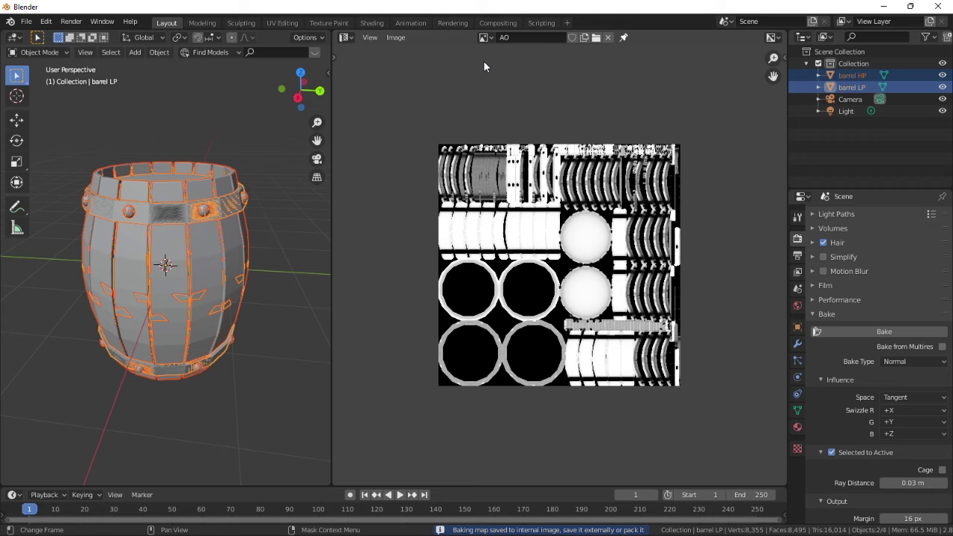
{"action": "left_click", "coordinate": [485, 37]}
{"action": "left_click", "coordinate": [506, 65]}
{"action": "scroll", "coordinate": [522, 215], "scroll_direction": "up", "scroll_amount": 1}
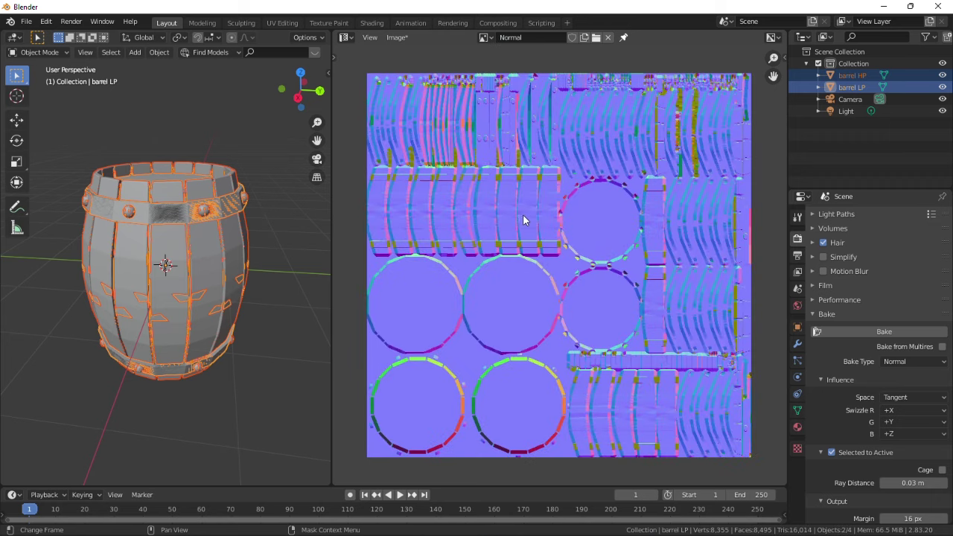
{"action": "left_click", "coordinate": [397, 38]}
{"action": "left_click", "coordinate": [417, 147]}
{"action": "left_click", "coordinate": [660, 459]}
- Return the image area to the Shader Editor and set the render engine to Eevee
{"action": "left_click", "coordinate": [346, 38]}
{"action": "left_click", "coordinate": [370, 122]}
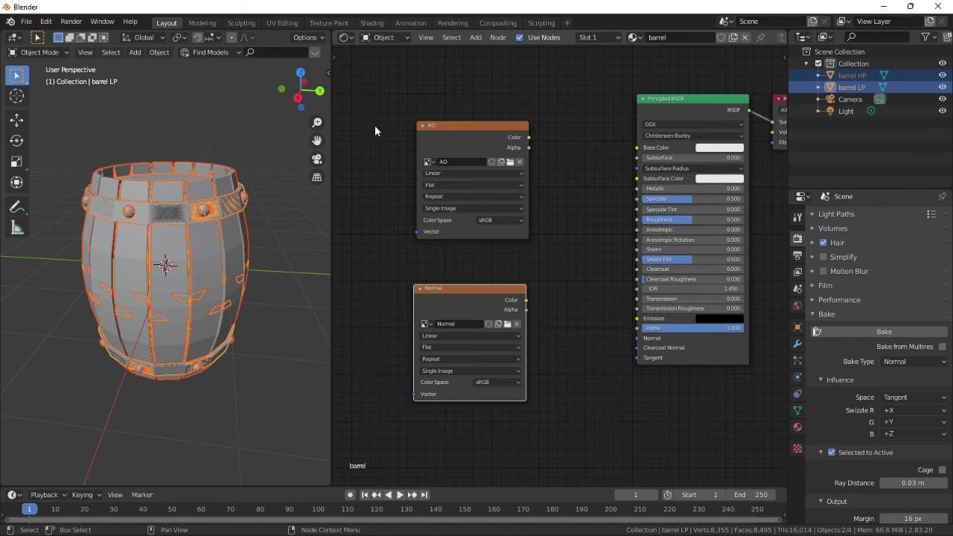
{"action": "scroll", "coordinate": [881, 334], "scroll_direction": "up", "scroll_amount": 5}
{"action": "left_click", "coordinate": [909, 215]}
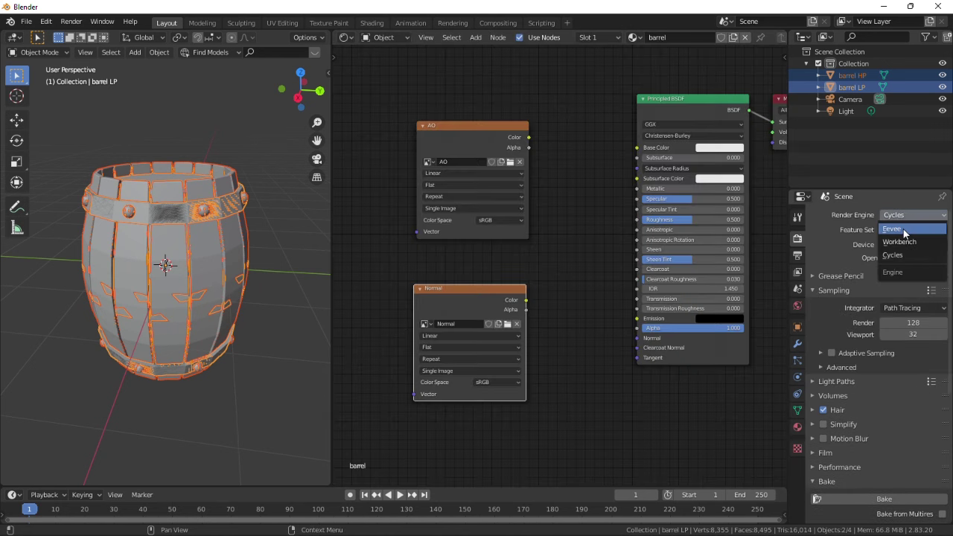
{"action": "left_click", "coordinate": [903, 230]}
- Hide barrel HP, select barrel LP and show the 3D viewport in rendered shading
{"action": "left_click", "coordinate": [848, 77]}
{"action": "key", "text": "h"}
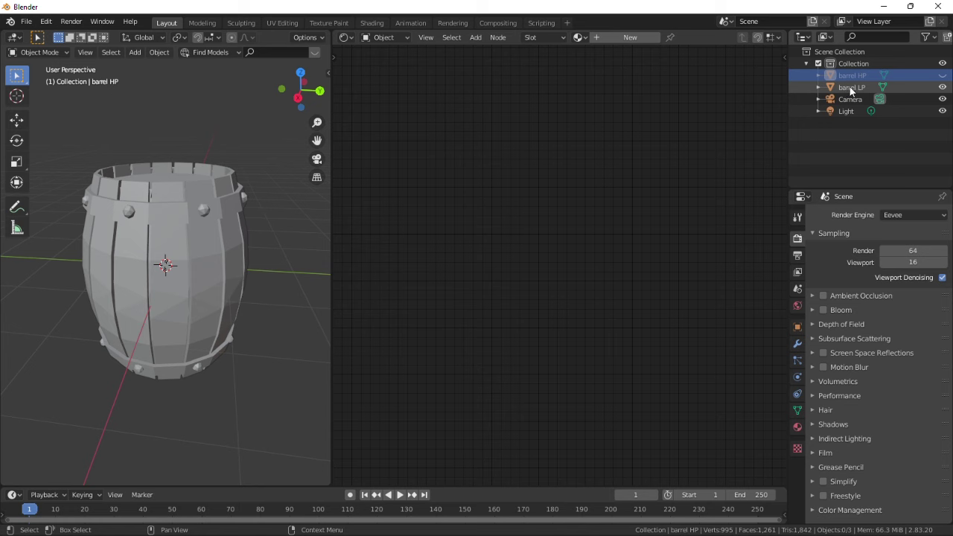
{"action": "left_click", "coordinate": [851, 88]}
{"action": "key", "text": "z"}
{"action": "left_click", "coordinate": [180, 202]}
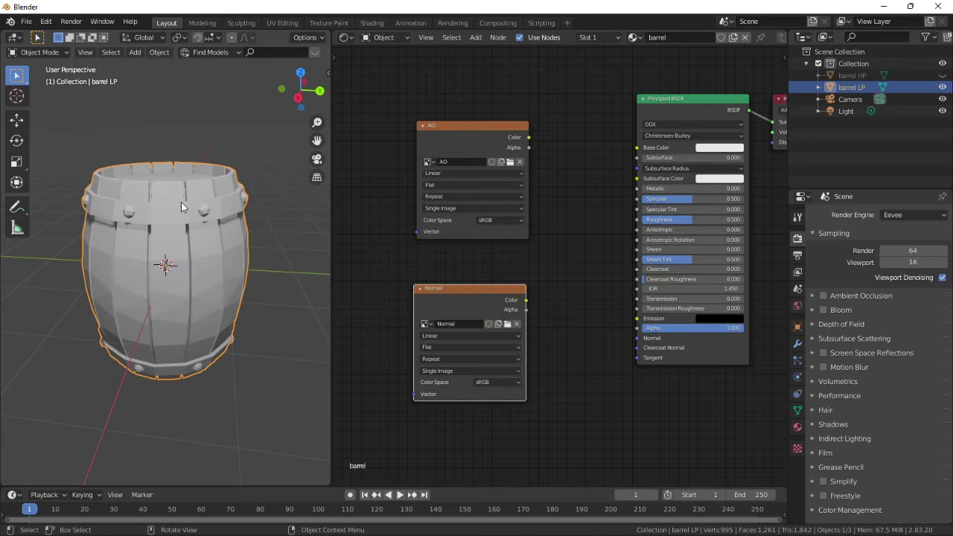
- Search the add-on preferences for node to check the Node Wrangler add-on, and close the preferences
{"action": "left_click", "coordinate": [26, 21]}
{"action": "key", "text": "F3"}
{"action": "type", "text": "pref"}
{"action": "key", "text": "Return"}
{"action": "left_click", "coordinate": [395, 144]}
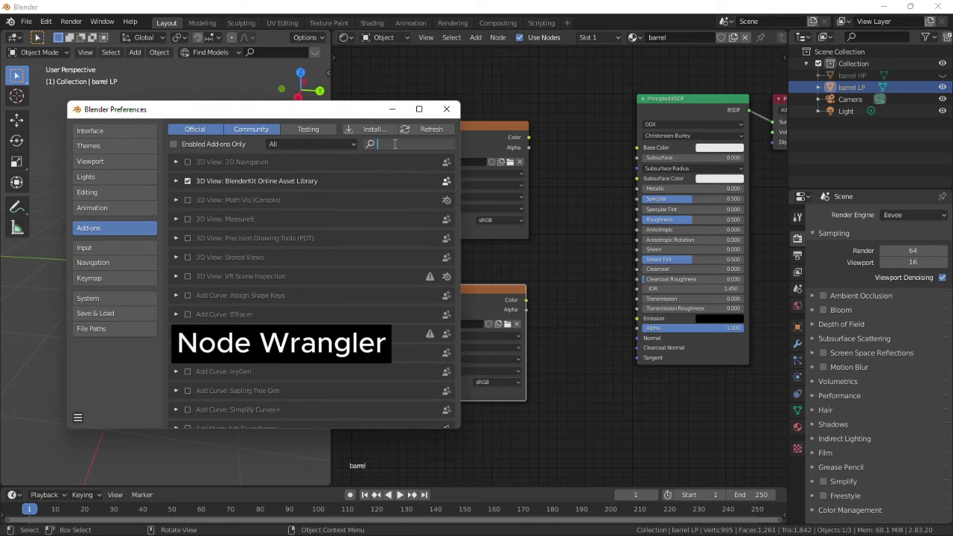
{"action": "type", "text": "node"}
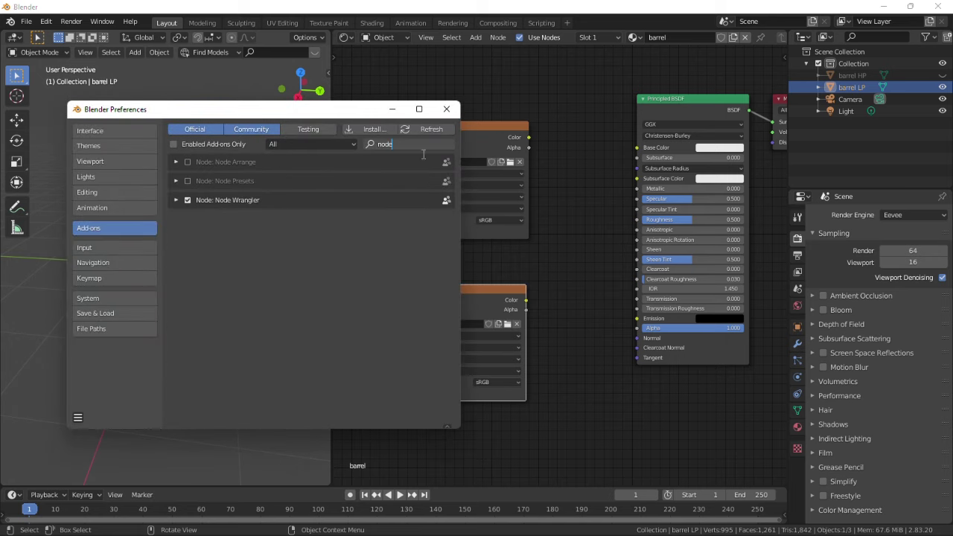
{"action": "left_click", "coordinate": [446, 109]}
- Preview the AO texture, the Normal texture and the Principled BSDF on the barrel in turn
{"action": "middle_click_drag", "start_coordinate": [524, 258], "coordinate": [499, 281]}
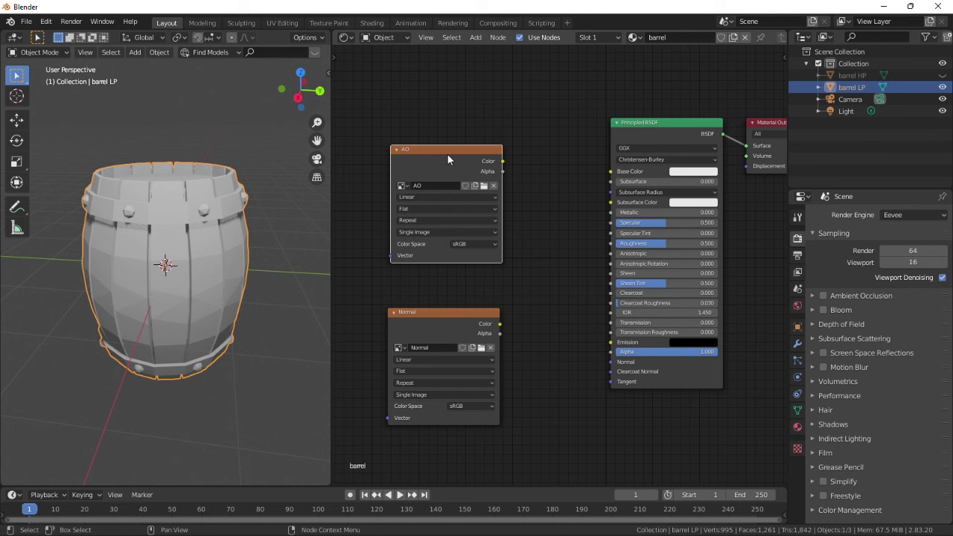
{"action": "left_click", "coordinate": [445, 152], "text": "ctrl+shift"}
{"action": "middle_click_drag", "start_coordinate": [198, 280], "coordinate": [158, 277]}
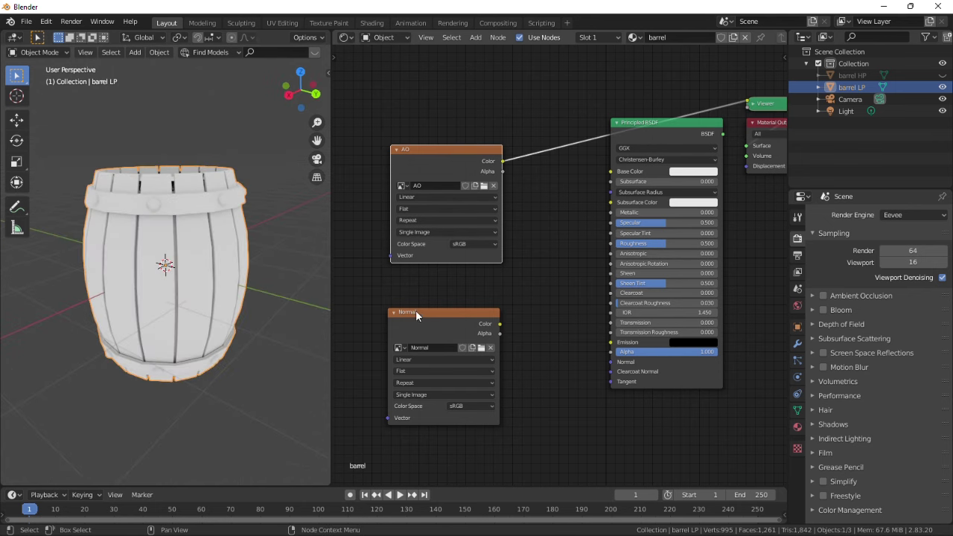
{"action": "left_click", "coordinate": [441, 319], "text": "ctrl+shift"}
{"action": "middle_click_drag", "start_coordinate": [298, 283], "coordinate": [320, 186]}
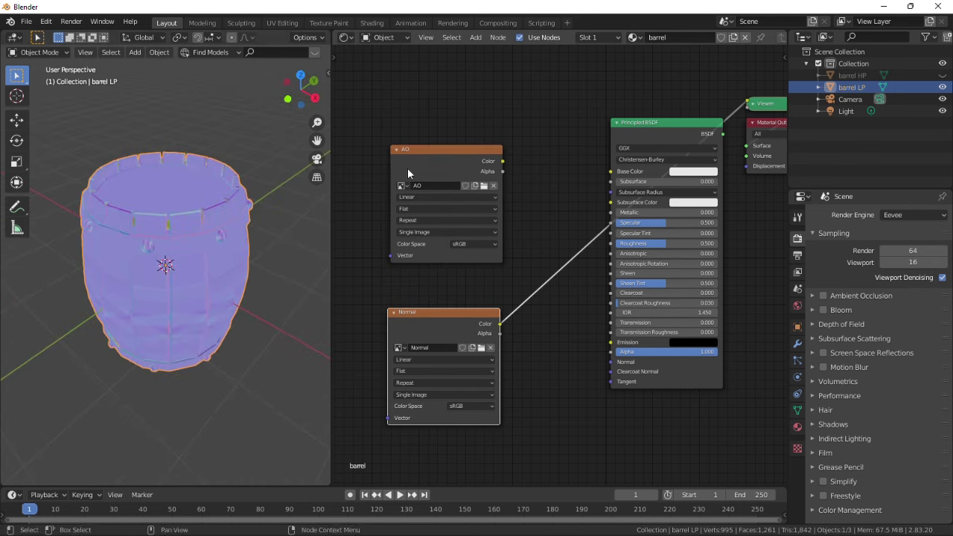
{"action": "left_click", "coordinate": [423, 150], "text": "ctrl+shift"}
{"action": "left_click", "coordinate": [667, 126], "text": "ctrl+shift"}
- Move the AO texture node farther from the Principled BSDF and add a MixRGB node set to Multiply between them
{"action": "middle_click_drag", "start_coordinate": [428, 286], "coordinate": [478, 287]}
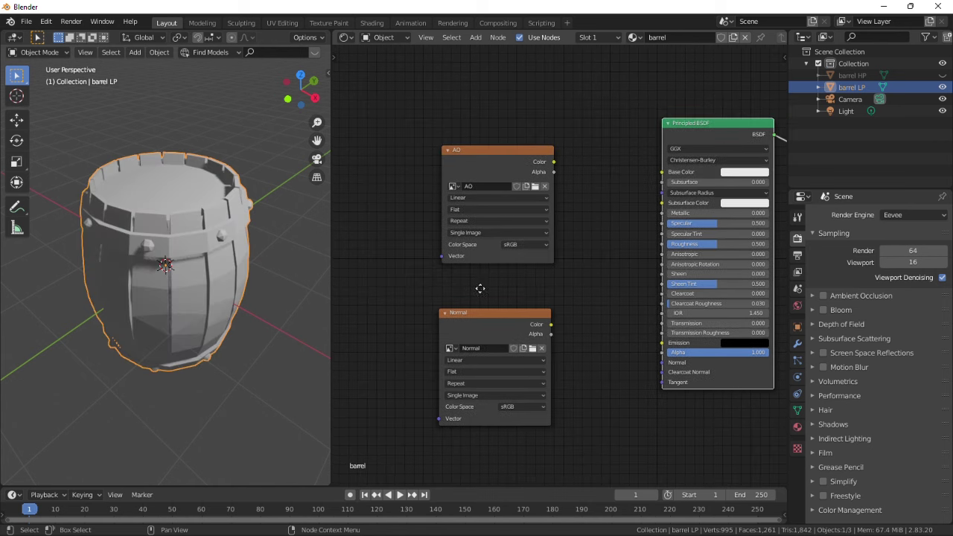
{"action": "left_click_drag", "start_coordinate": [476, 149], "coordinate": [377, 130]}
{"action": "key", "text": "shift+a"}
{"action": "mouse_move", "coordinate": [409, 164]}
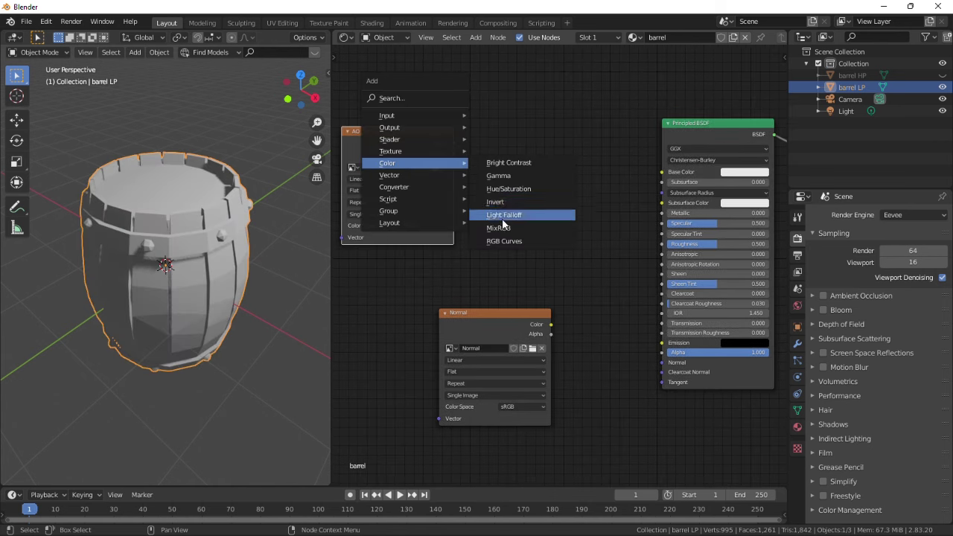
{"action": "left_click", "coordinate": [503, 226]}
{"action": "left_click", "coordinate": [507, 139]}
{"action": "scroll", "coordinate": [503, 163], "scroll_direction": "up", "scroll_amount": 3}
{"action": "left_click", "coordinate": [535, 142]}
{"action": "left_click", "coordinate": [525, 171]}
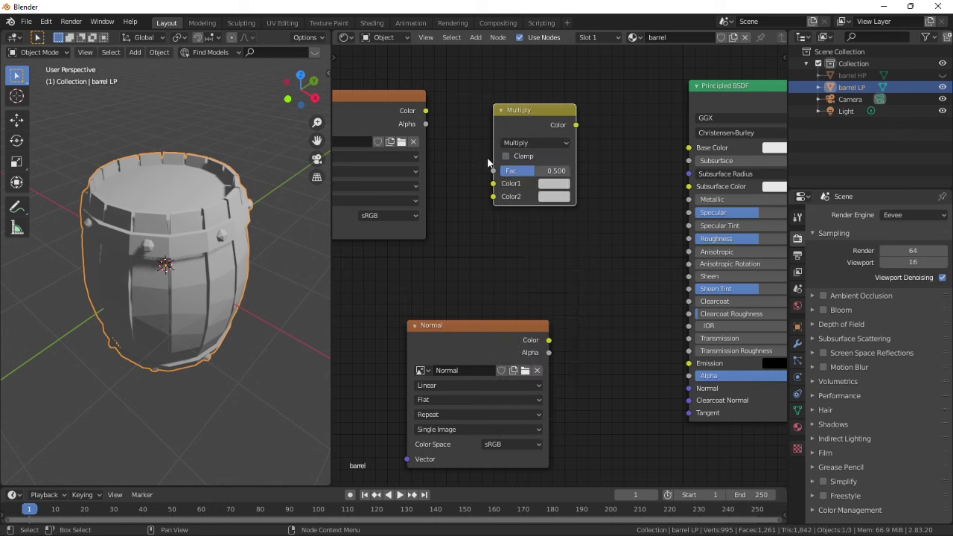
- Connect the AO texture's Color to the Multiply node's Color1 at factor 1.000 and preview the node on the barrel
{"action": "left_click_drag", "start_coordinate": [426, 111], "coordinate": [496, 190]}
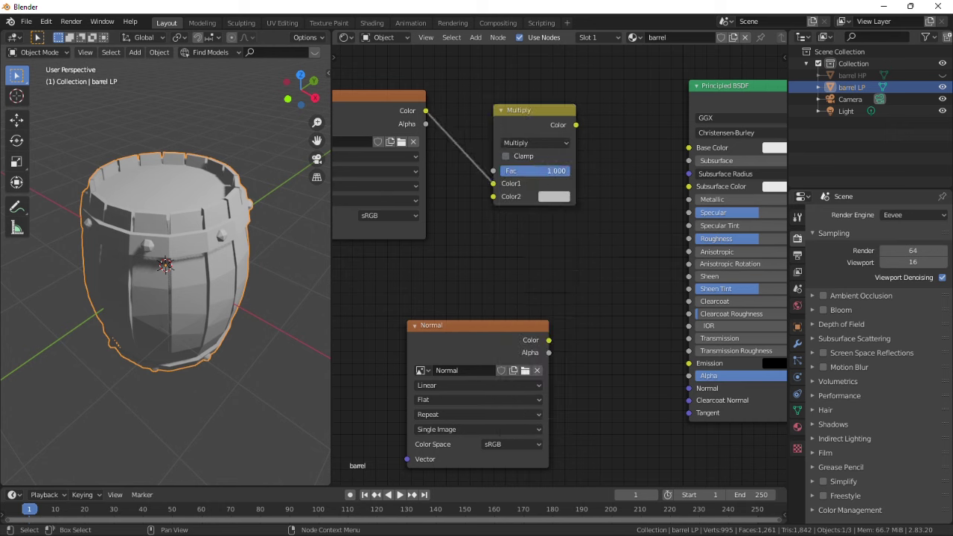
{"action": "left_click", "coordinate": [555, 197]}
{"action": "left_click", "coordinate": [512, 110], "text": "ctrl+shift"}
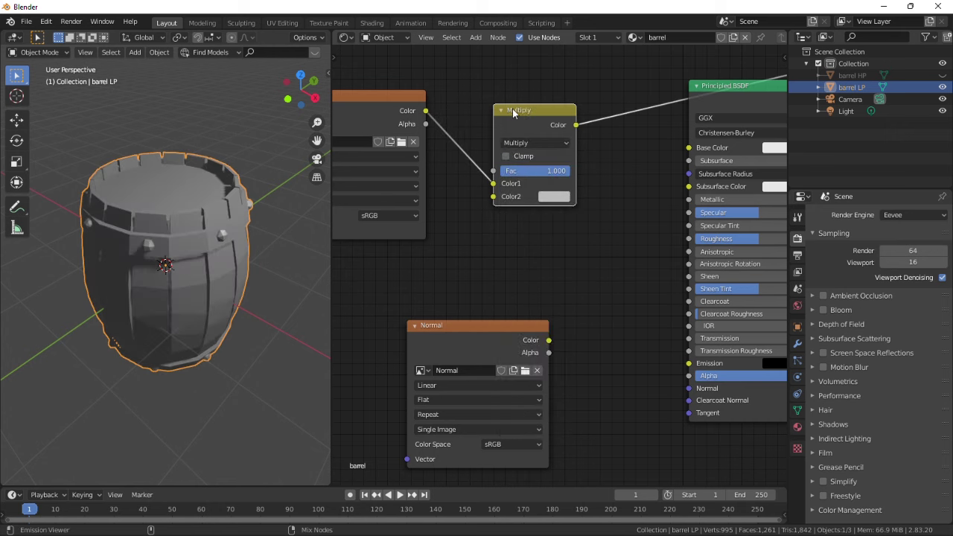
- Set the Multiply node's Color2 to a light orange-brown wood tone
{"action": "left_click", "coordinate": [554, 197]}
{"action": "left_click", "coordinate": [578, 89]}
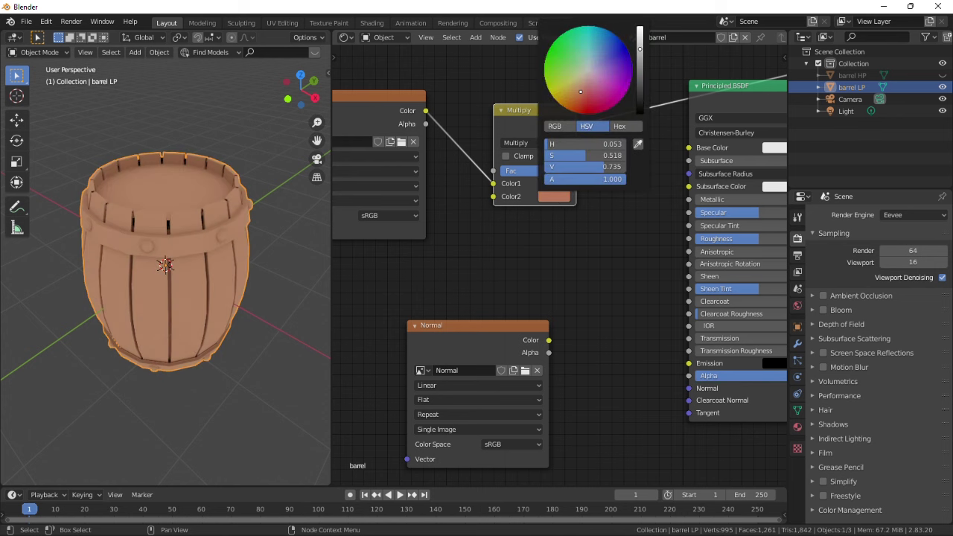
{"action": "left_click_drag", "start_coordinate": [580, 91], "coordinate": [576, 90]}
{"action": "middle_click_drag", "start_coordinate": [209, 277], "coordinate": [184, 268]}
{"action": "scroll", "coordinate": [582, 178], "scroll_direction": "down", "scroll_amount": 1}
{"action": "middle_click_drag", "start_coordinate": [582, 178], "coordinate": [520, 244]}
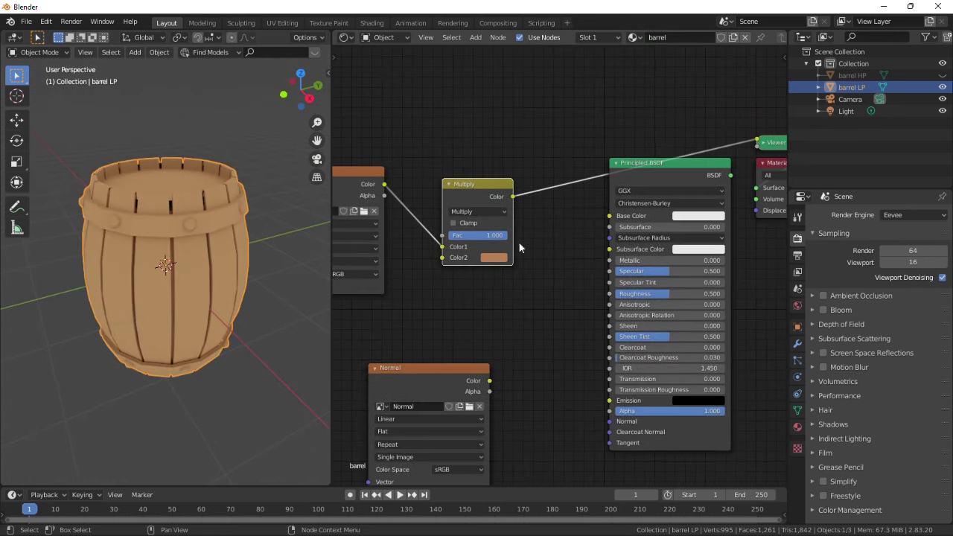
- Preview the Principled BSDF on the barrel and connect the Multiply node's Color to its Base Color
{"action": "left_click", "coordinate": [655, 165], "text": "ctrl+shift"}
{"action": "left_click_drag", "start_coordinate": [513, 196], "coordinate": [610, 216]}
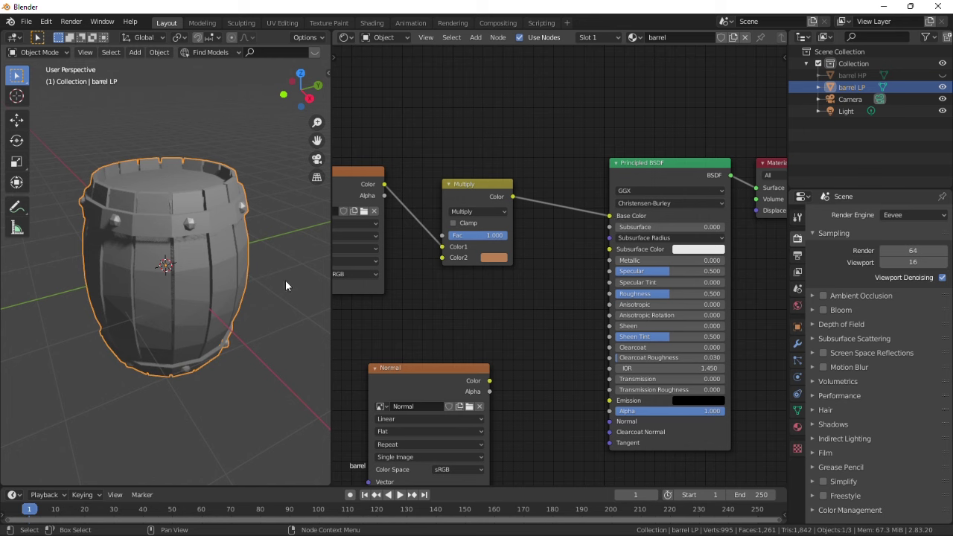
{"action": "middle_click_drag", "start_coordinate": [285, 280], "coordinate": [134, 320]}
- Shift the Multiply node's Color2 to a slightly redder brown and check the barrel
{"action": "left_click", "coordinate": [494, 257]}
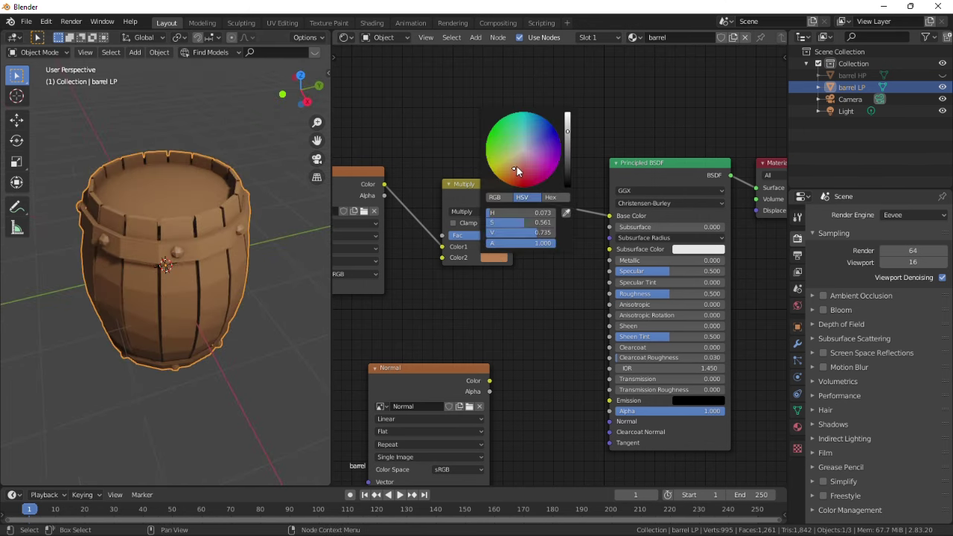
{"action": "left_click_drag", "start_coordinate": [515, 166], "coordinate": [518, 167]}
{"action": "scroll", "coordinate": [164, 283], "scroll_direction": "up", "scroll_amount": 1}
{"action": "left_click", "coordinate": [494, 256]}
{"action": "scroll", "coordinate": [112, 305], "scroll_direction": "down", "scroll_amount": 2}
{"action": "middle_click_drag", "start_coordinate": [112, 309], "coordinate": [70, 320]}
- Insert a ColorRamp node between the AO texture's Color and the Multiply node's Color1
{"action": "middle_click_drag", "start_coordinate": [405, 311], "coordinate": [560, 306]}
{"action": "key", "text": "shift+a"}
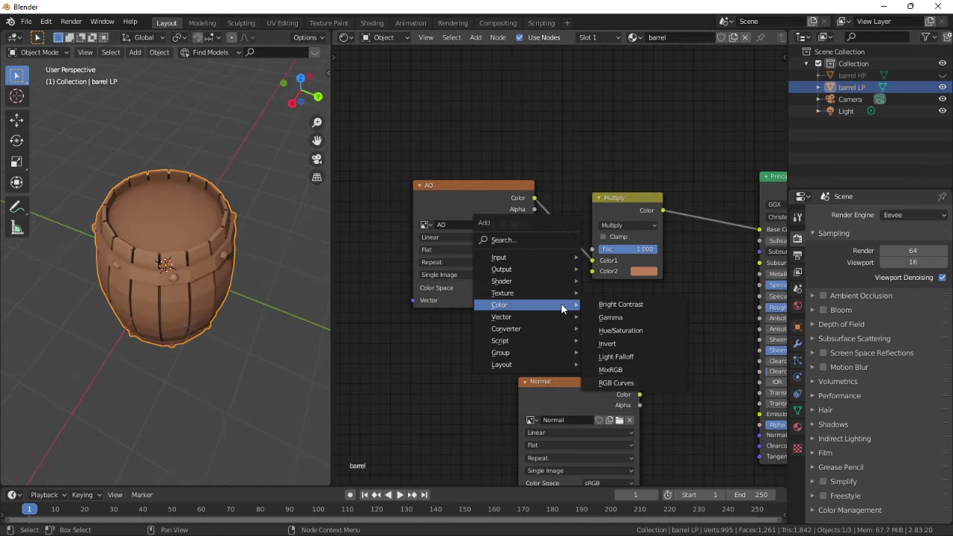
{"action": "mouse_move", "coordinate": [537, 327]}
{"action": "left_click", "coordinate": [614, 171]}
{"action": "left_click", "coordinate": [620, 272]}
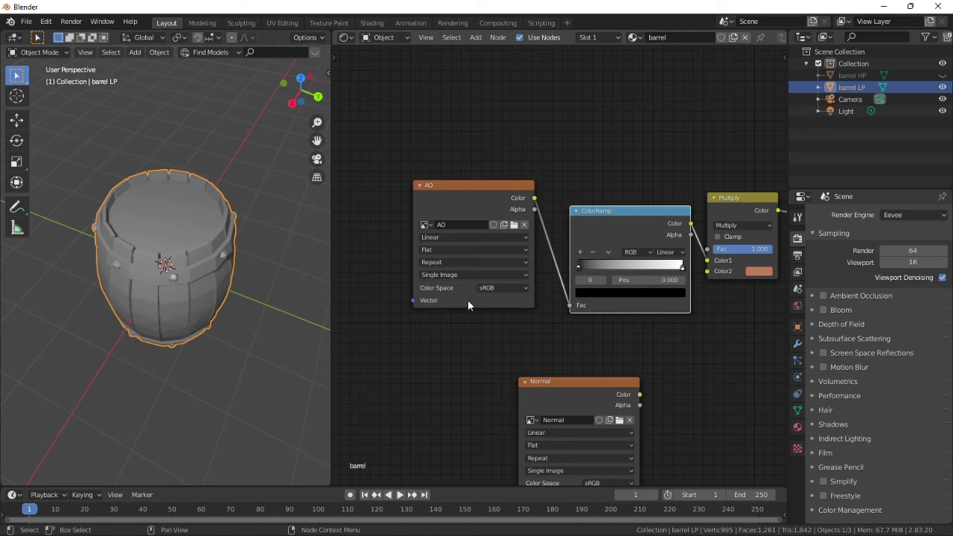
{"action": "middle_click_drag", "start_coordinate": [620, 272], "coordinate": [516, 271]}
- Add a red stop near the middle of the ColorRamp and move it slightly toward the white end
{"action": "left_click", "coordinate": [501, 249]}
{"action": "mouse_move", "coordinate": [195, 328]}
{"action": "middle_mouse_down"}
{"action": "mouse_move", "coordinate": [199, 307]}
{"action": "mouse_move", "coordinate": [197, 329]}
{"action": "middle_mouse_up"}
{"action": "scroll", "coordinate": [198, 329], "scroll_direction": "up", "scroll_amount": 3}
{"action": "scroll", "coordinate": [197, 329], "scroll_direction": "down", "scroll_amount": 1}
{"action": "left_click", "coordinate": [563, 300]}
{"action": "left_click_drag", "start_coordinate": [547, 182], "coordinate": [544, 193]}
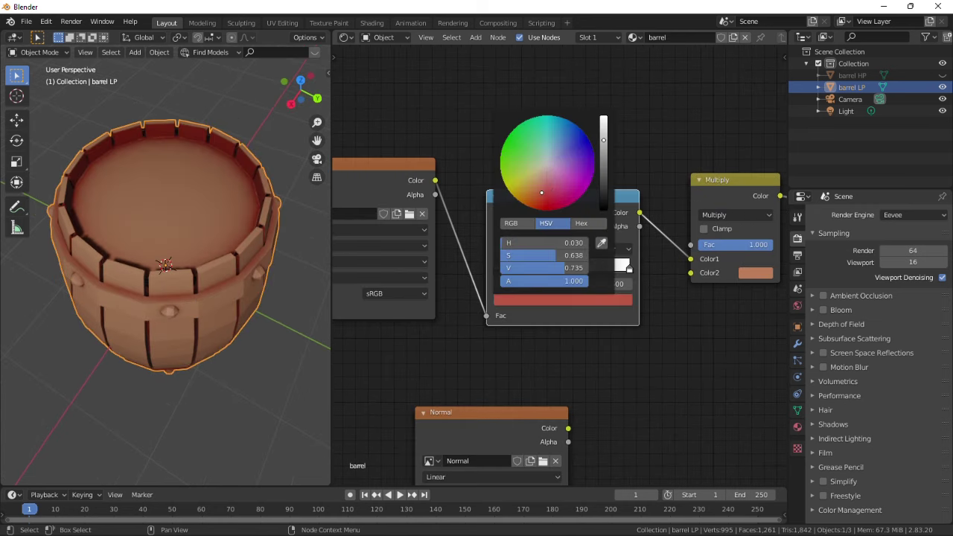
{"action": "middle_click_drag", "start_coordinate": [313, 223], "coordinate": [212, 289]}
{"action": "mouse_move", "coordinate": [563, 268]}
{"action": "left_mouse_down"}
{"action": "mouse_move", "coordinate": [620, 268]}
{"action": "mouse_move", "coordinate": [543, 268]}
{"action": "mouse_move", "coordinate": [600, 268]}
{"action": "mouse_move", "coordinate": [570, 273]}
{"action": "left_mouse_up"}
- Add another ColorRamp stop at position 0.300 and give it a light orange colour
{"action": "left_click", "coordinate": [502, 248]}
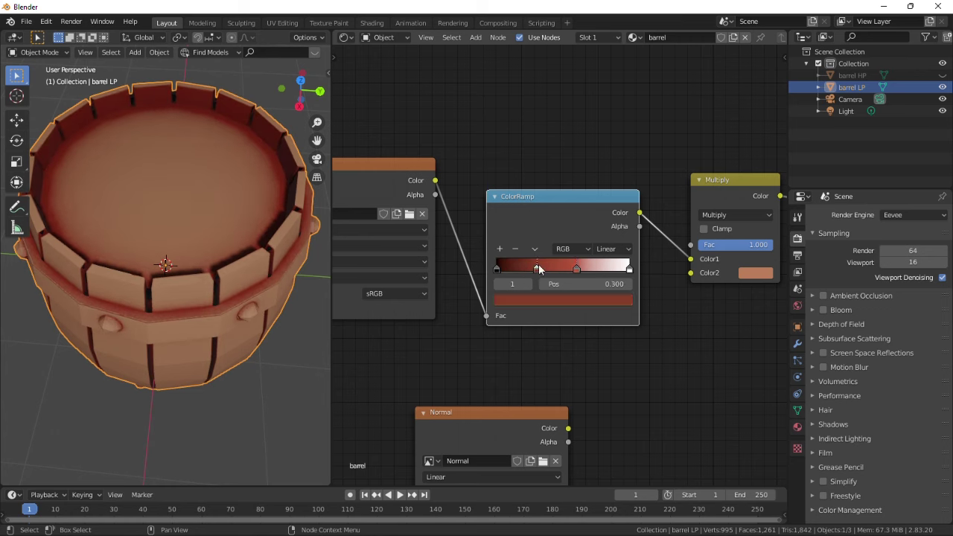
{"action": "left_click", "coordinate": [548, 299]}
{"action": "left_click_drag", "start_coordinate": [522, 203], "coordinate": [530, 196]}
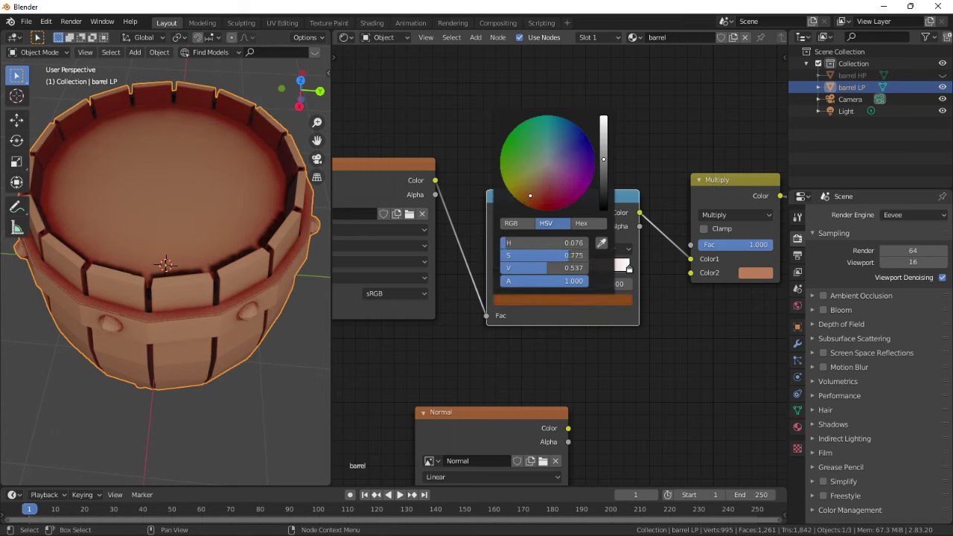
{"action": "left_click_drag", "start_coordinate": [598, 160], "coordinate": [604, 128]}
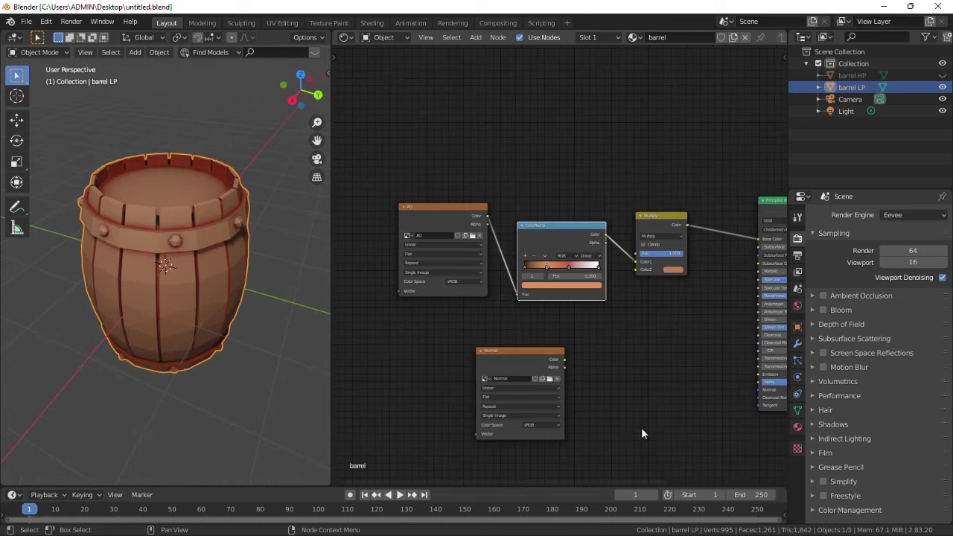
- In Edit Mode on barrel LP, select both linked rings and all their rivets using Select Linked and Select Similar
{"action": "key", "text": "Tab"}
{"action": "scroll", "coordinate": [255, 257], "scroll_direction": "up", "scroll_amount": 1}
{"action": "key", "text": "l"}
{"action": "middle_click_drag", "start_coordinate": [223, 335], "coordinate": [255, 308]}
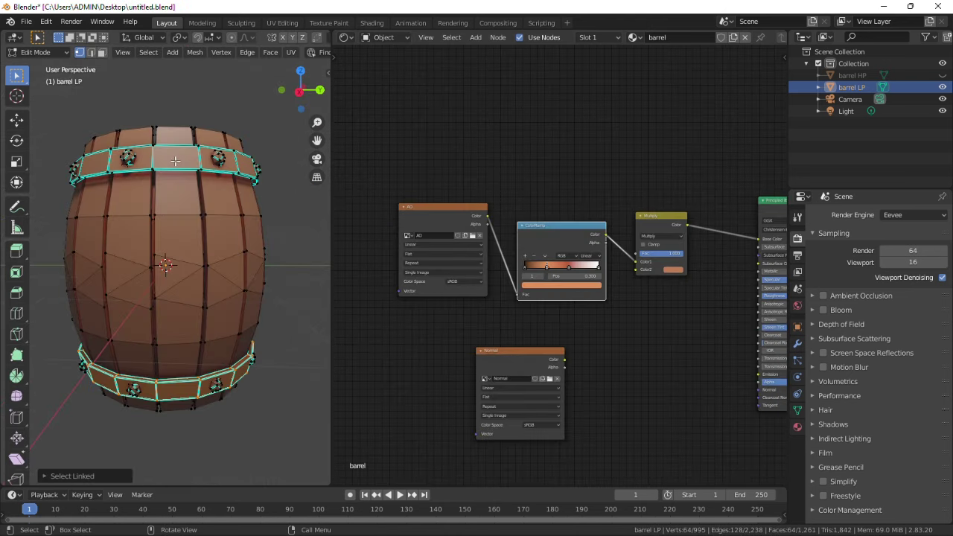
{"action": "key", "text": "l"}
{"action": "key", "text": "ctrl+z"}
{"action": "key", "text": "l"}
{"action": "key", "text": "shift+g"}
{"action": "left_click", "coordinate": [157, 160]}
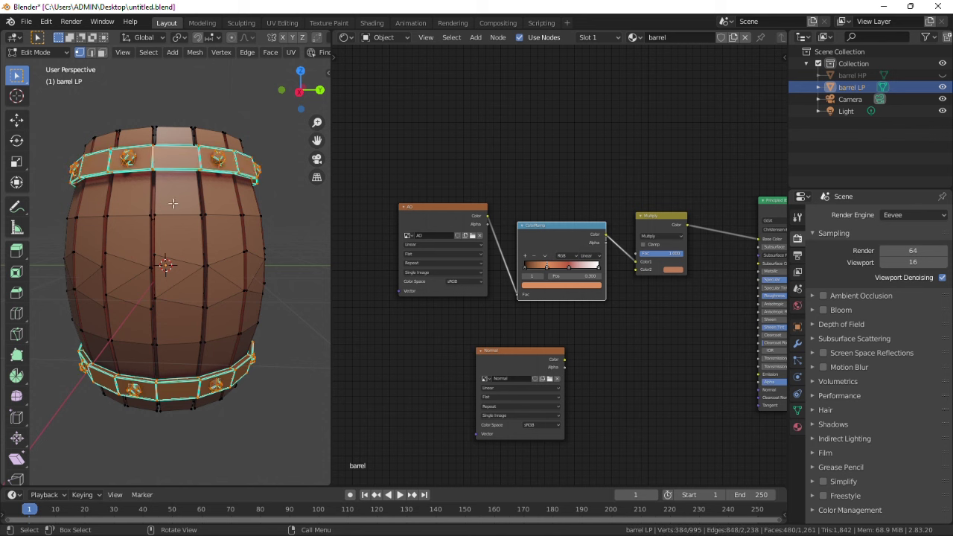
{"action": "scroll", "coordinate": [174, 204], "scroll_direction": "down", "scroll_amount": 3}
{"action": "key", "text": "g"}
{"action": "right_click", "coordinate": [223, 264]}
- Add a second material named "rings" to barrel LP and assign it to the selected rings and rivets
{"action": "scroll", "coordinate": [222, 262], "scroll_direction": "up", "scroll_amount": 3}
{"action": "middle_click_drag", "start_coordinate": [212, 240], "coordinate": [242, 301]}
{"action": "left_click", "coordinate": [798, 427]}
{"action": "left_click", "coordinate": [944, 215]}
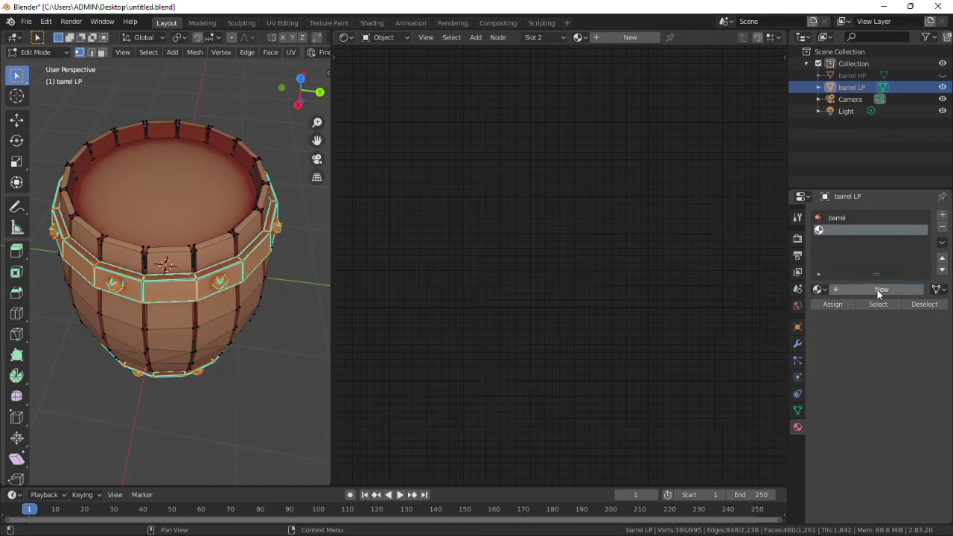
{"action": "left_click", "coordinate": [870, 289]}
{"action": "double_click", "coordinate": [870, 289]}
{"action": "type", "text": "rings"}
{"action": "key", "text": "Return"}
{"action": "left_click", "coordinate": [832, 304]}
- Return to Object Mode and set the rings material's Metallic to 0.836 and Roughness to 0.236
{"action": "key", "text": "Tab"}
{"action": "middle_click_drag", "start_coordinate": [223, 298], "coordinate": [216, 272]}
{"action": "middle_click_drag", "start_coordinate": [748, 256], "coordinate": [532, 274]}
{"action": "scroll", "coordinate": [670, 262], "scroll_direction": "up", "scroll_amount": 2}
{"action": "left_click_drag", "start_coordinate": [472, 293], "coordinate": [578, 292]}
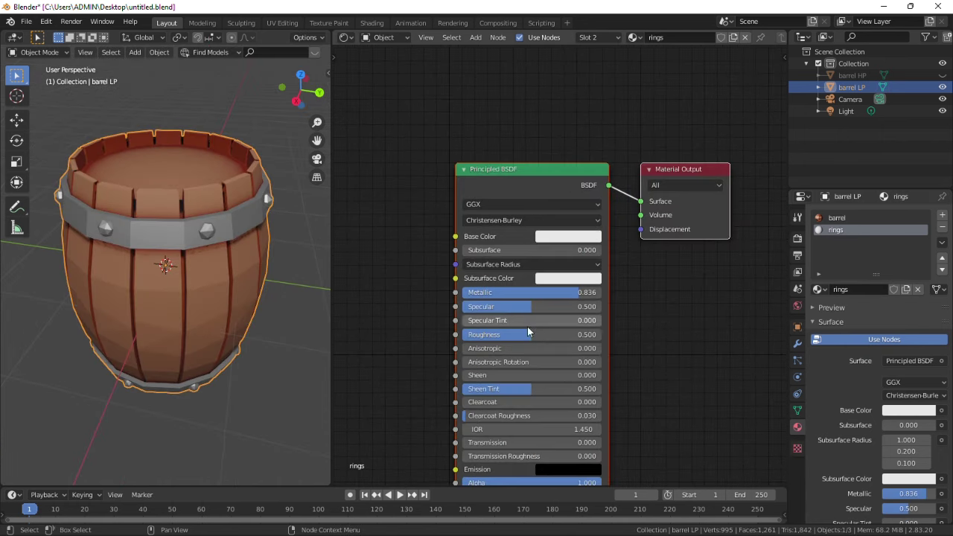
{"action": "left_click_drag", "start_coordinate": [531, 334], "coordinate": [493, 334]}
{"action": "key", "text": "z"}
{"action": "scroll", "coordinate": [125, 301], "scroll_direction": "down", "scroll_amount": 3}
{"action": "middle_click_drag", "start_coordinate": [125, 301], "coordinate": [148, 293]}
- In the barrel material, connect the Normal texture's Color to the Principled BSDF's Normal input
{"action": "left_click", "coordinate": [837, 218]}
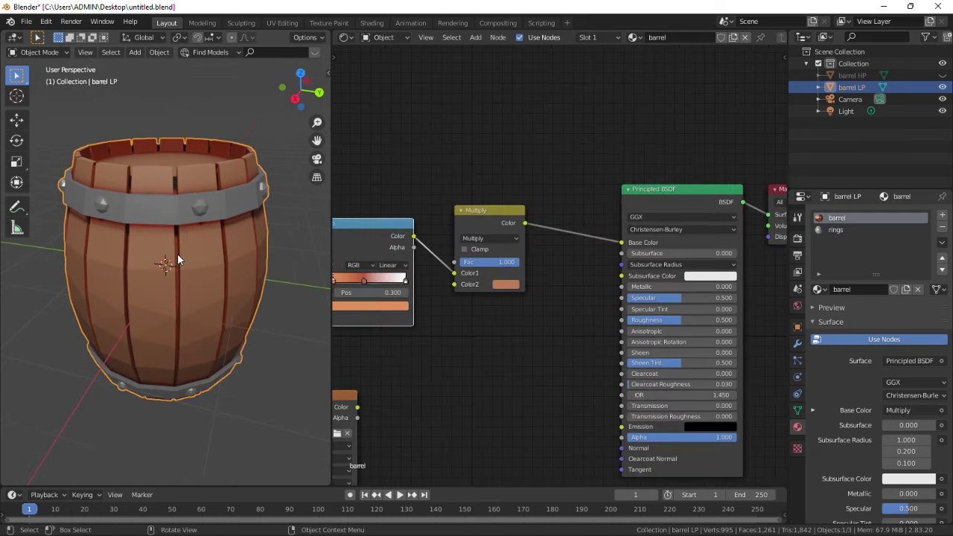
{"action": "scroll", "coordinate": [542, 322], "scroll_direction": "down", "scroll_amount": 2}
{"action": "left_click_drag", "start_coordinate": [453, 304], "coordinate": [664, 336]}
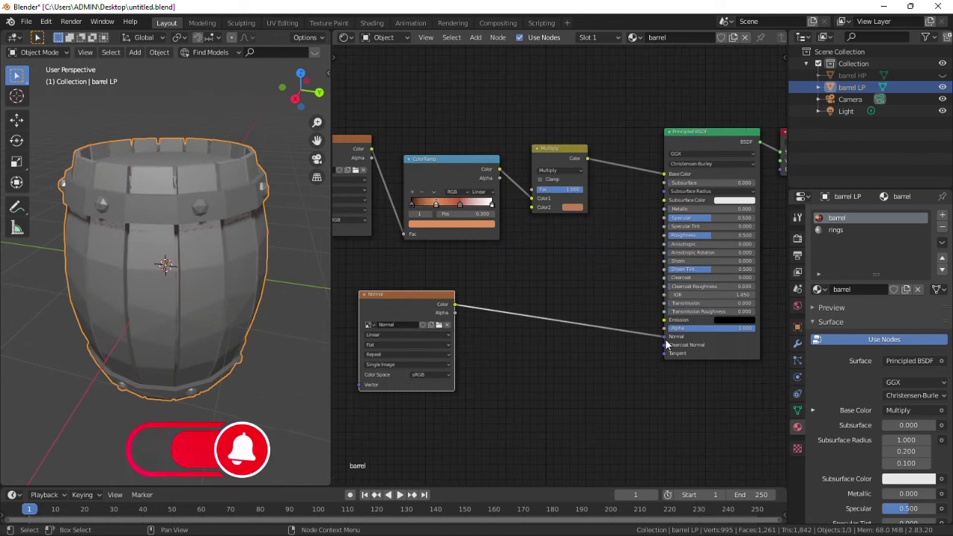
{"action": "middle_click_drag", "start_coordinate": [180, 332], "coordinate": [173, 309]}
{"action": "scroll", "coordinate": [174, 310], "scroll_direction": "up", "scroll_amount": 2}
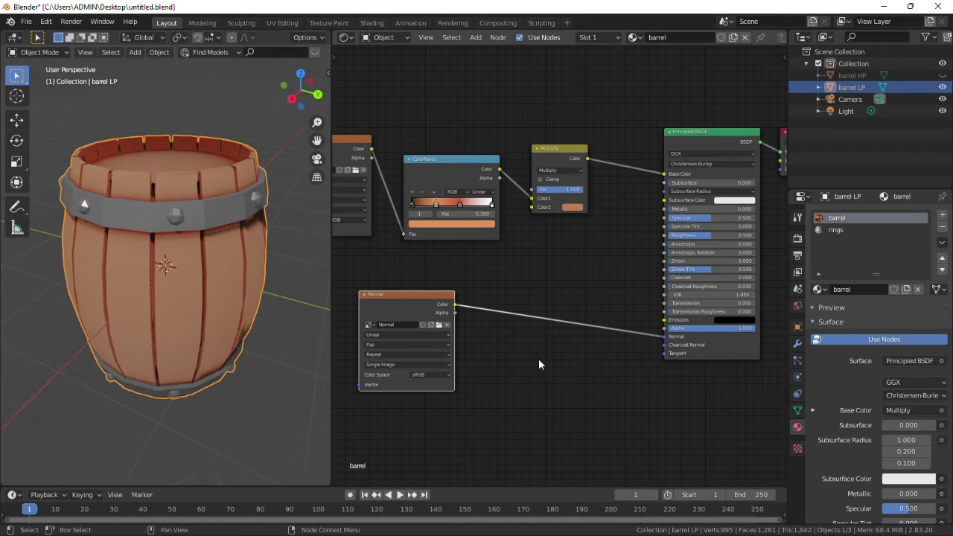
- Insert a Normal Map node between the Normal texture and the Principled BSDF's Normal input
{"action": "key", "text": "shift+a"}
{"action": "mouse_move", "coordinate": [517, 342]}
{"action": "left_click", "coordinate": [589, 391]}
{"action": "left_click", "coordinate": [516, 308]}
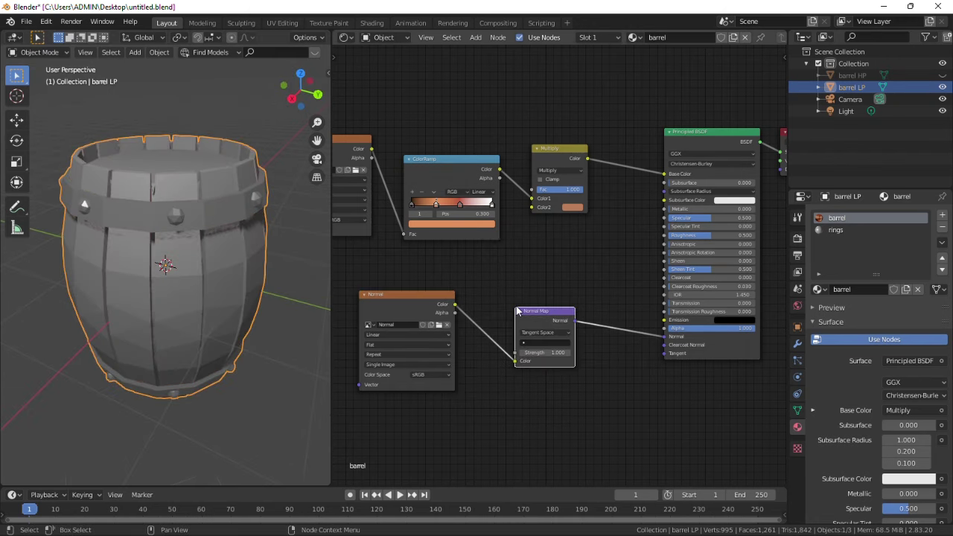
{"action": "middle_click_drag", "start_coordinate": [156, 253], "coordinate": [272, 281]}
- Set the Normal Map node to Object Space and inspect the barrel's shading from several angles
{"action": "left_click", "coordinate": [556, 333]}
{"action": "left_click", "coordinate": [542, 350]}
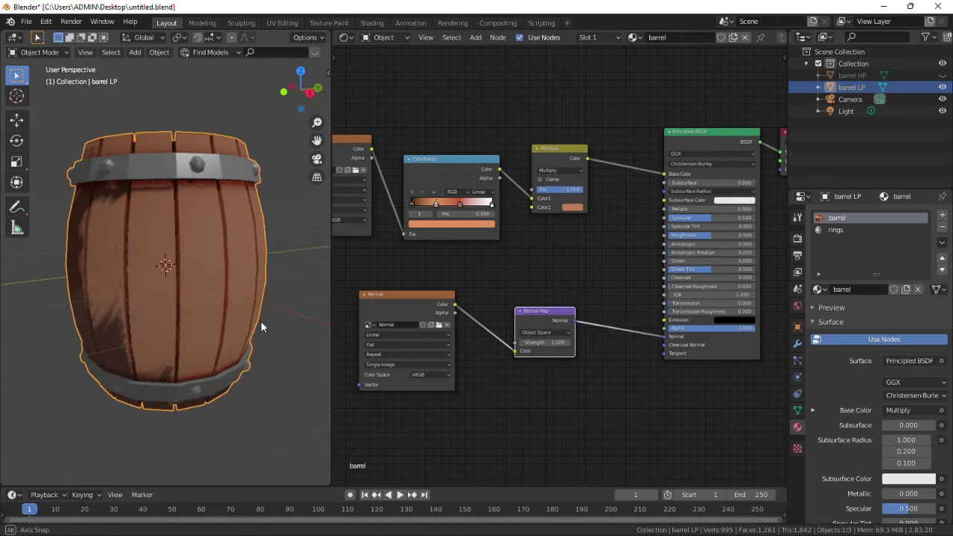
{"action": "middle_click_drag", "start_coordinate": [261, 321], "coordinate": [216, 313]}
{"action": "scroll", "coordinate": [492, 344], "scroll_direction": "down", "scroll_amount": 3}
{"action": "middle_click_drag", "start_coordinate": [491, 344], "coordinate": [491, 356]}
{"action": "scroll", "coordinate": [491, 328], "scroll_direction": "up", "scroll_amount": 2}
{"action": "middle_click_drag", "start_coordinate": [491, 326], "coordinate": [561, 315]}
{"action": "left_click", "coordinate": [711, 190]}
{"action": "middle_click_drag", "start_coordinate": [112, 286], "coordinate": [178, 254]}
- Add an Image Texture node above the Multiply node with a new 2048 × 2048 px image named "diffuse barrel"
{"action": "left_click_drag", "start_coordinate": [619, 274], "coordinate": [363, 131]}
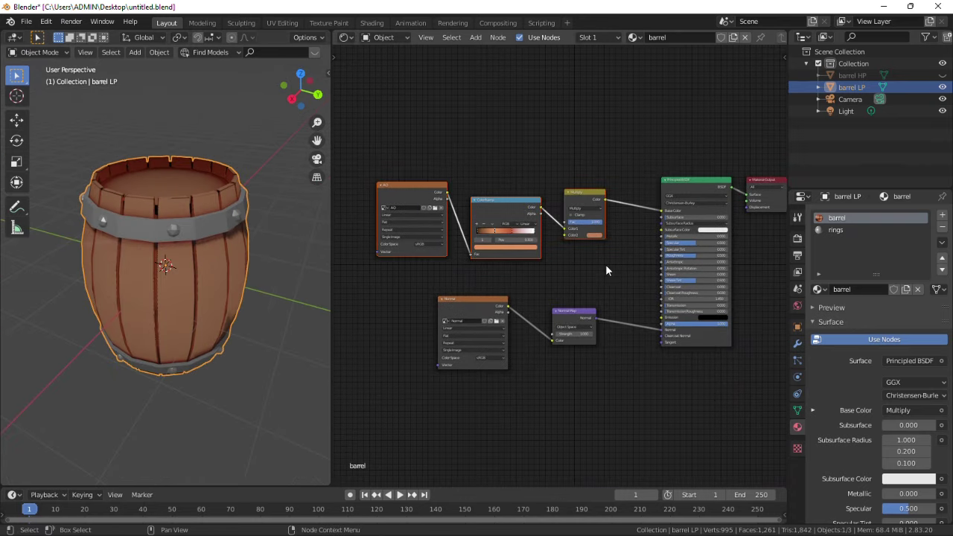
{"action": "middle_click_drag", "start_coordinate": [606, 266], "coordinate": [574, 291]}
{"action": "scroll", "coordinate": [549, 289], "scroll_direction": "up", "scroll_amount": 3}
{"action": "key", "text": "shift+a"}
{"action": "mouse_move", "coordinate": [408, 154]}
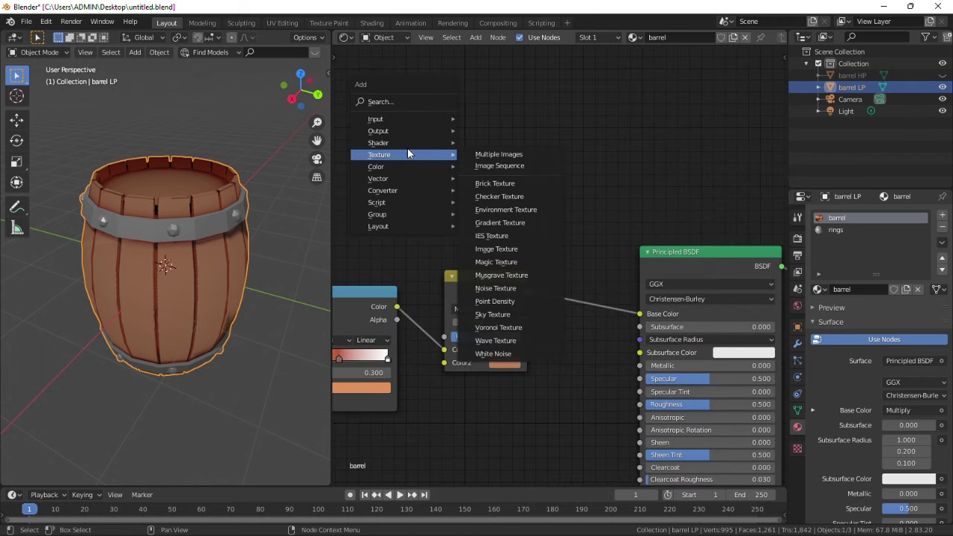
{"action": "left_click", "coordinate": [496, 249]}
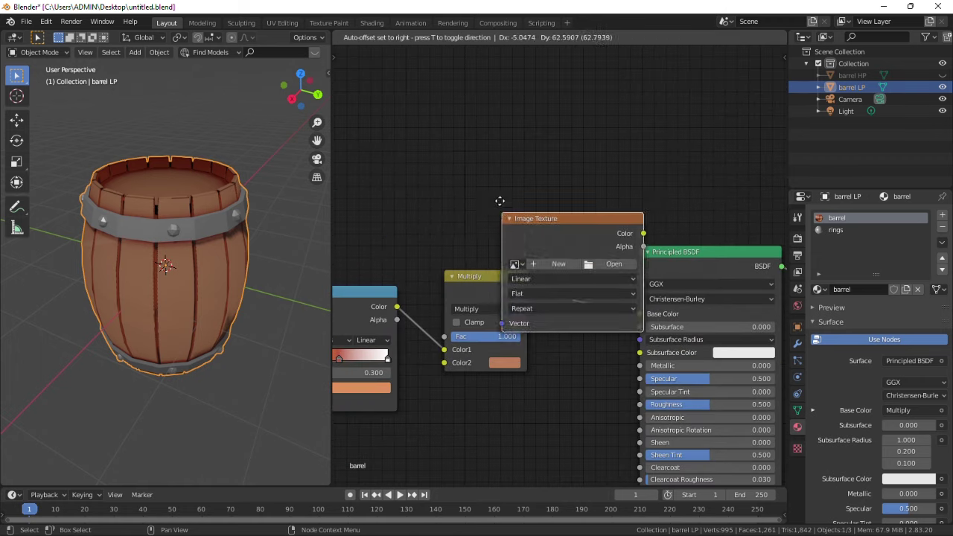
{"action": "left_click", "coordinate": [428, 101]}
{"action": "left_click", "coordinate": [485, 165]}
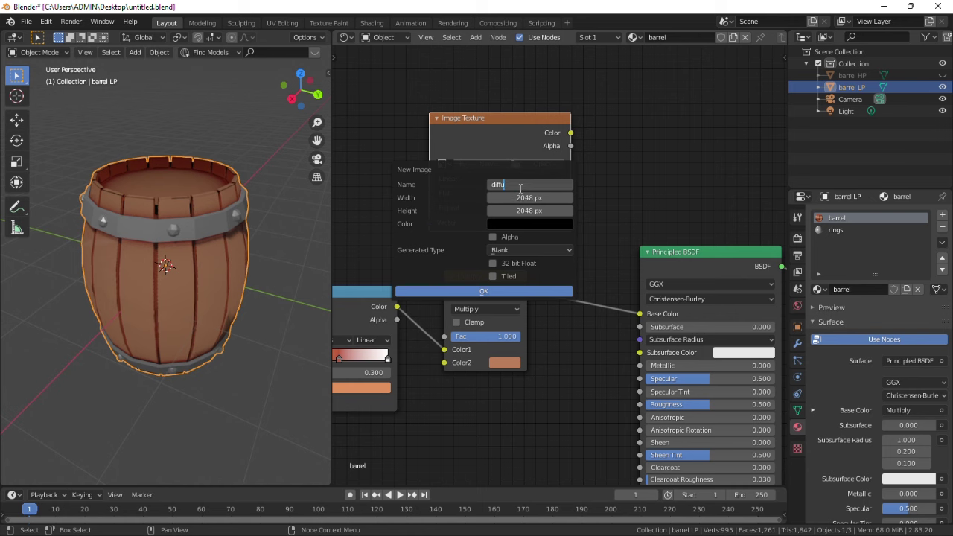
{"action": "key", "text": "Return"}
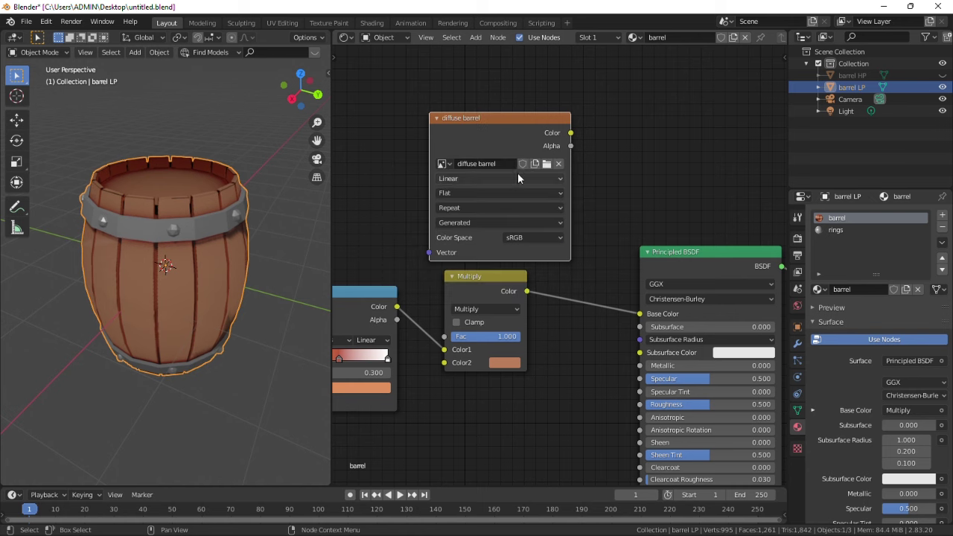
{"action": "left_click_drag", "start_coordinate": [499, 121], "coordinate": [487, 104]}
- In the rings material, add an Image Texture node with a new 2048 × 2048 px image named "diffuse rings"
{"action": "left_click", "coordinate": [842, 229]}
{"action": "middle_click_drag", "start_coordinate": [398, 377], "coordinate": [427, 352]}
{"action": "key", "text": "shift+a"}
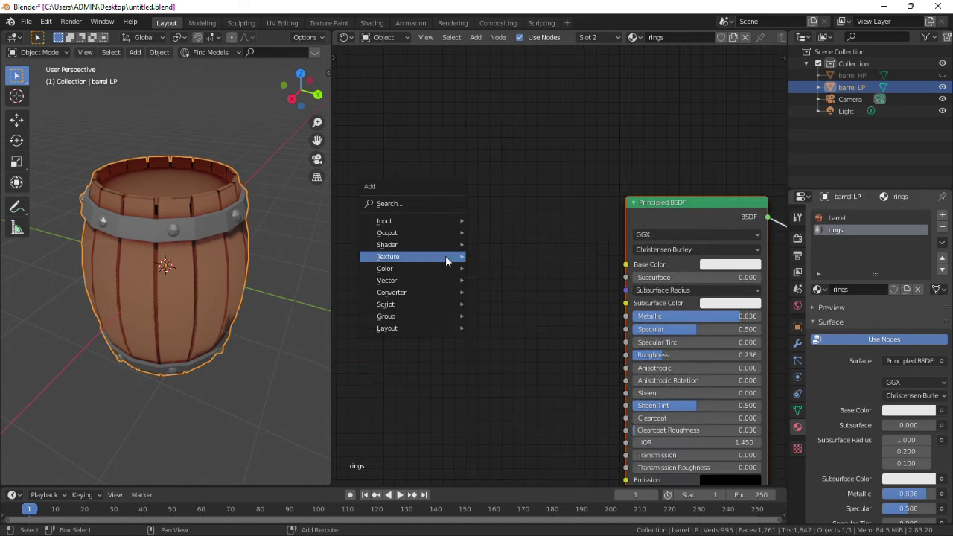
{"action": "mouse_move", "coordinate": [445, 256]}
{"action": "left_click", "coordinate": [513, 349]}
{"action": "left_click", "coordinate": [428, 189]}
{"action": "left_click", "coordinate": [485, 234]}
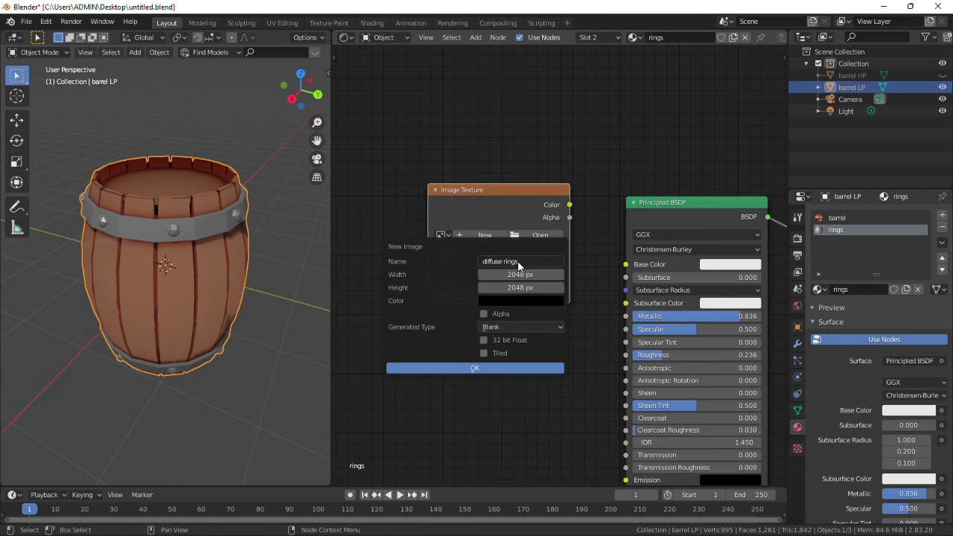
{"action": "key", "text": "Return"}
- Check the diffuse texture nodes in both materials and switch the render engine to Cycles
{"action": "left_click", "coordinate": [837, 217]}
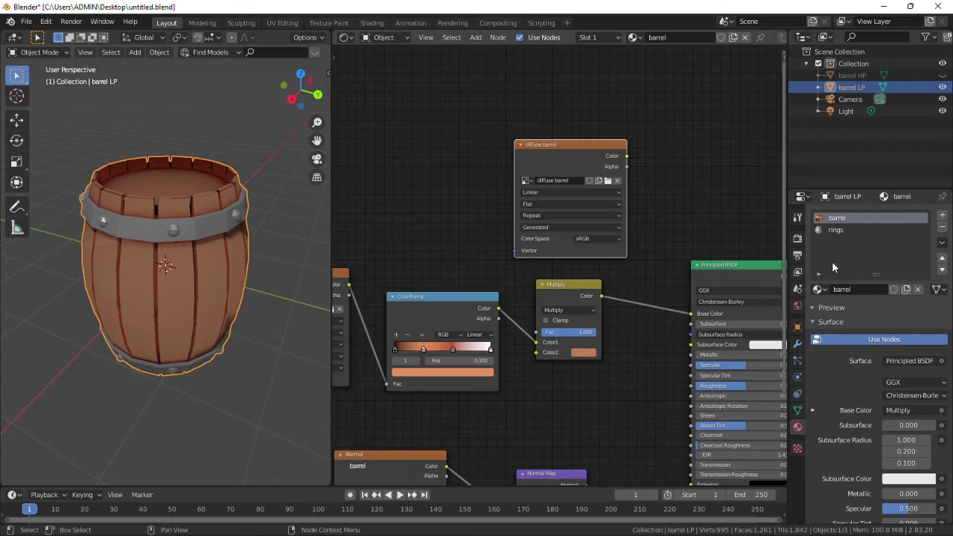
{"action": "left_click", "coordinate": [835, 230]}
{"action": "left_click", "coordinate": [837, 218]}
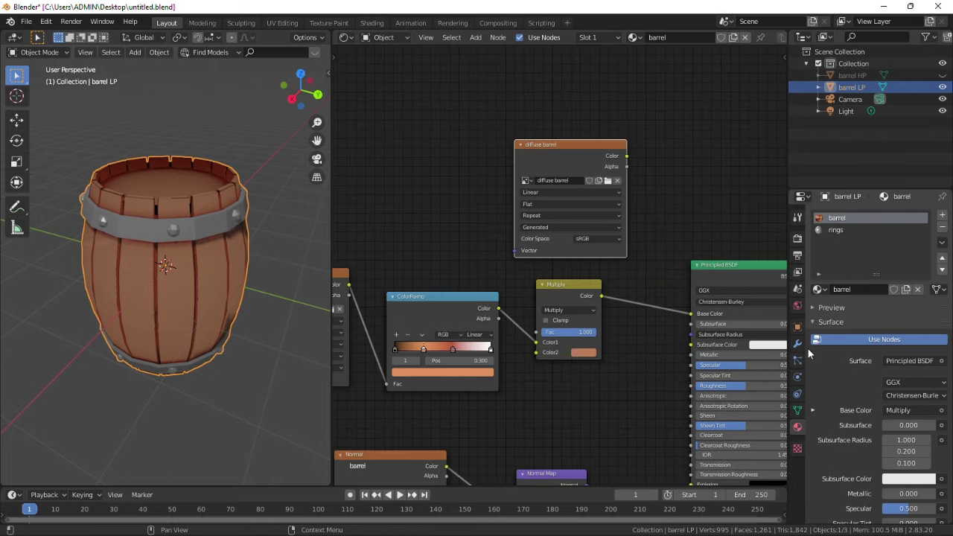
{"action": "left_click", "coordinate": [797, 238]}
{"action": "left_click", "coordinate": [900, 215]}
{"action": "left_click", "coordinate": [892, 255]}
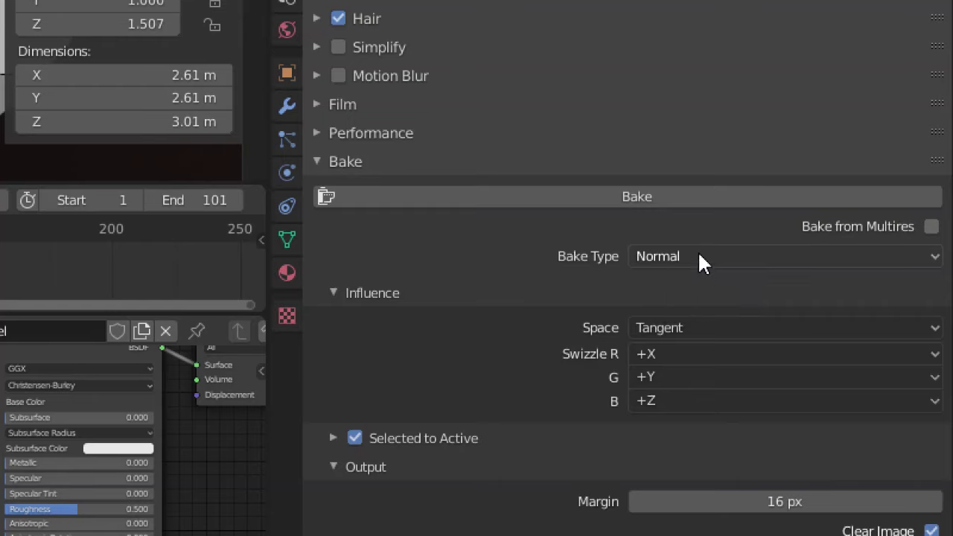
- Bake the Diffuse type with only the Color influence and Selected to Active turned off
{"action": "left_click", "coordinate": [700, 259]}
{"action": "left_click", "coordinate": [667, 493]}
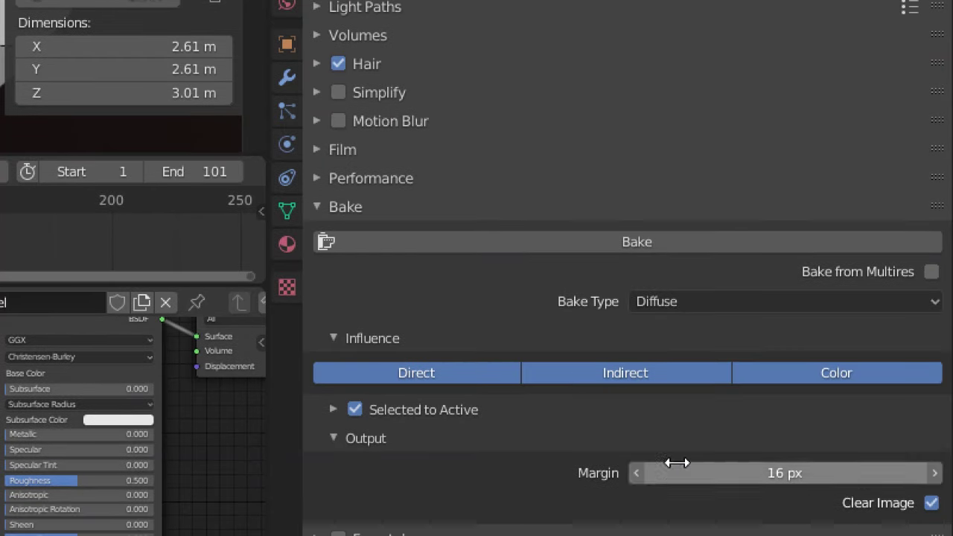
{"action": "left_click", "coordinate": [627, 374]}
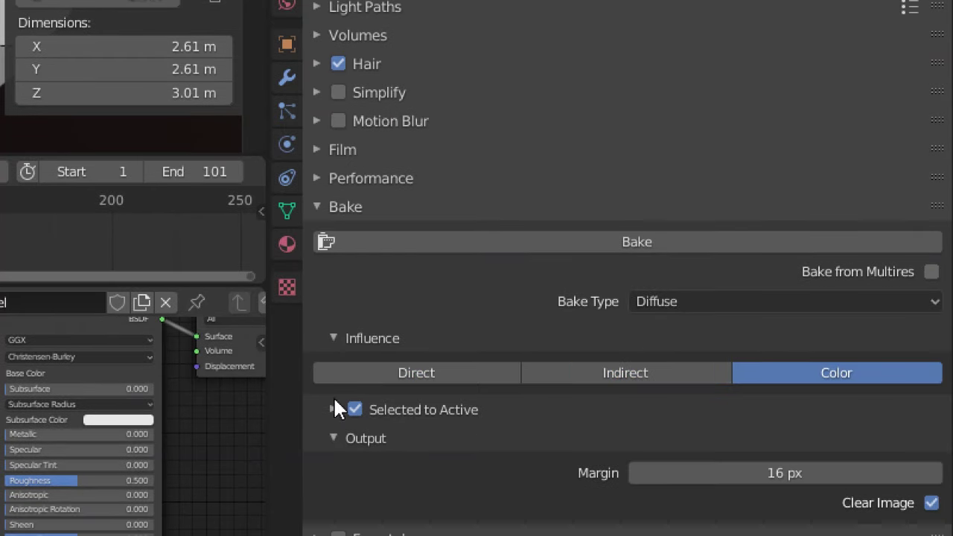
{"action": "left_click", "coordinate": [645, 243]}
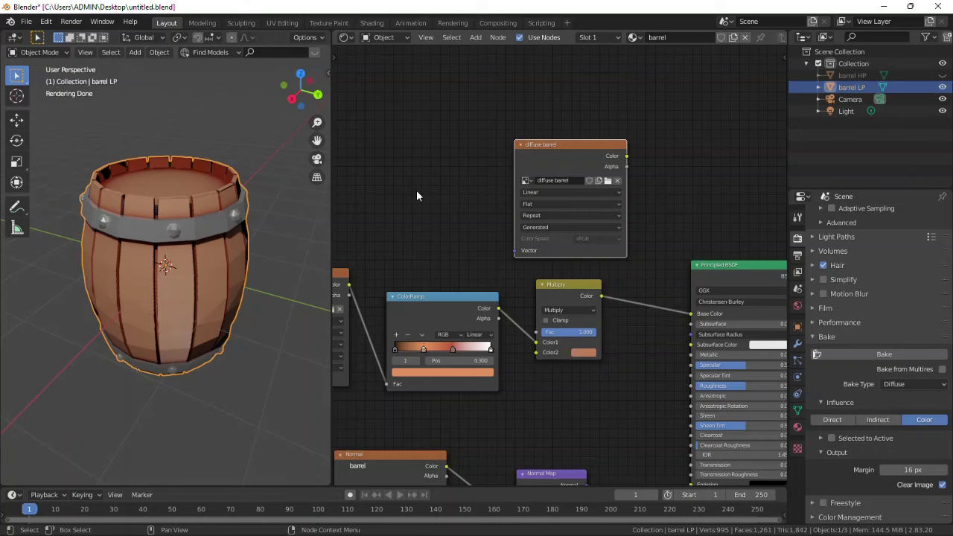
- Show the baked "diffuse barrel" image in the Image Editor and save it to a file
{"action": "left_click", "coordinate": [344, 37]}
{"action": "left_click", "coordinate": [403, 93]}
{"action": "left_click", "coordinate": [484, 38]}
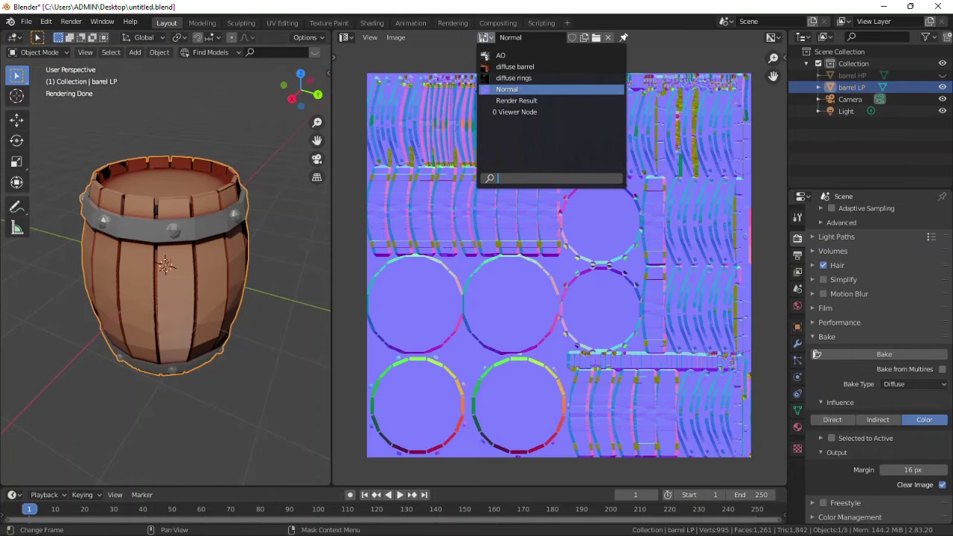
{"action": "left_click", "coordinate": [514, 67]}
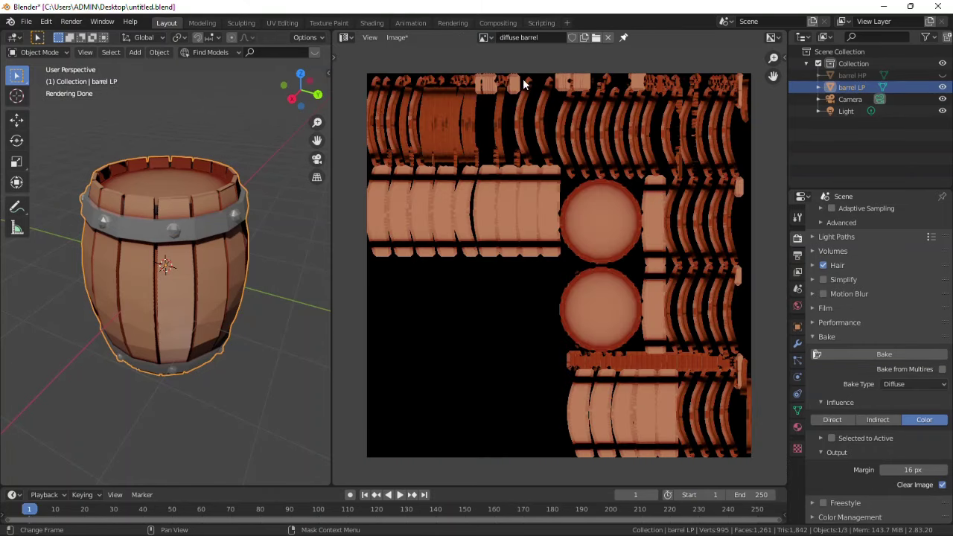
{"action": "left_click", "coordinate": [396, 37]}
{"action": "left_click", "coordinate": [423, 147]}
{"action": "left_click", "coordinate": [649, 458]}
- Show the baked "diffuse rings" image and save it to a file
{"action": "left_click", "coordinate": [484, 37]}
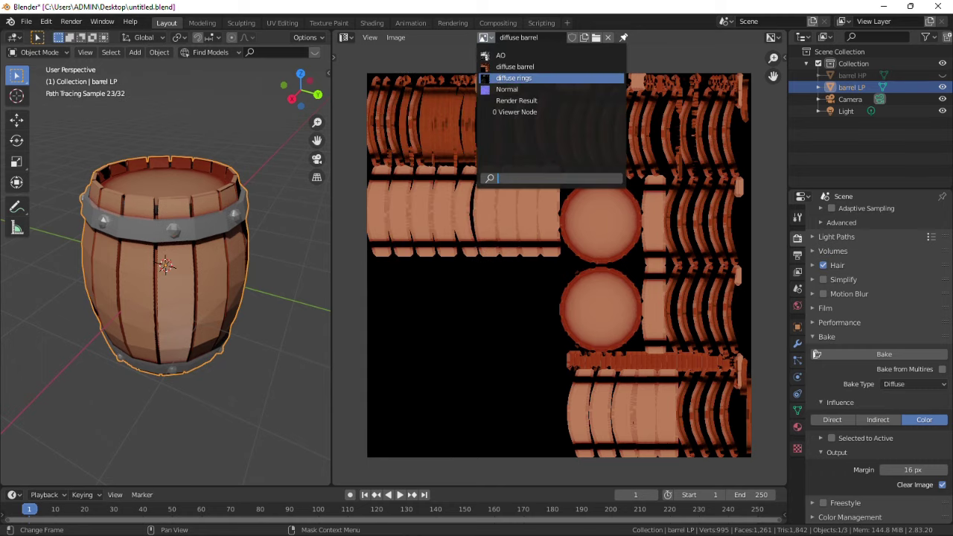
{"action": "left_click", "coordinate": [514, 78]}
{"action": "left_click", "coordinate": [395, 38]}
{"action": "left_click", "coordinate": [422, 146]}
{"action": "left_click", "coordinate": [651, 455]}
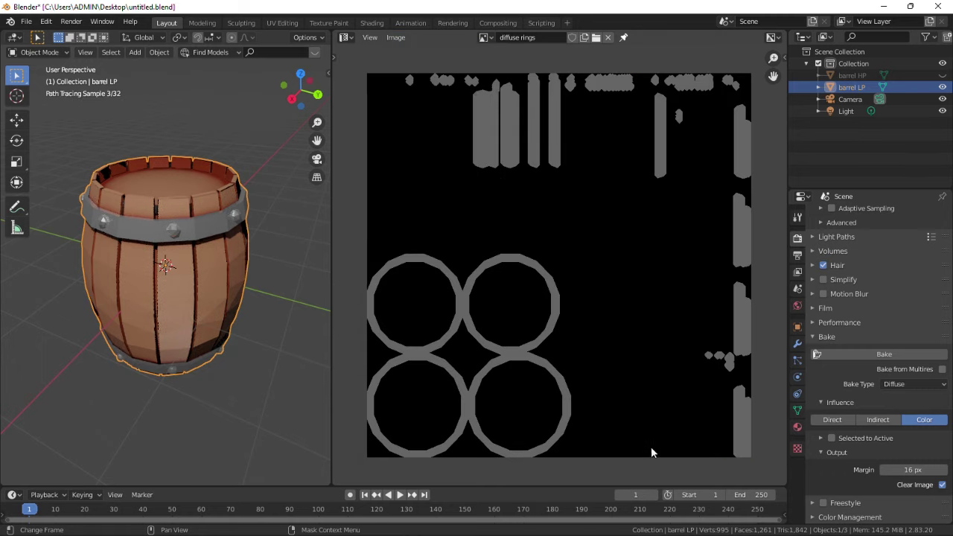
- Switch the Image Editor back to the Shader Editor showing the barrel material's nodes
{"action": "left_click", "coordinate": [345, 37]}
{"action": "left_click", "coordinate": [376, 123]}
{"action": "middle_click_drag", "start_coordinate": [638, 226], "coordinate": [671, 214]}
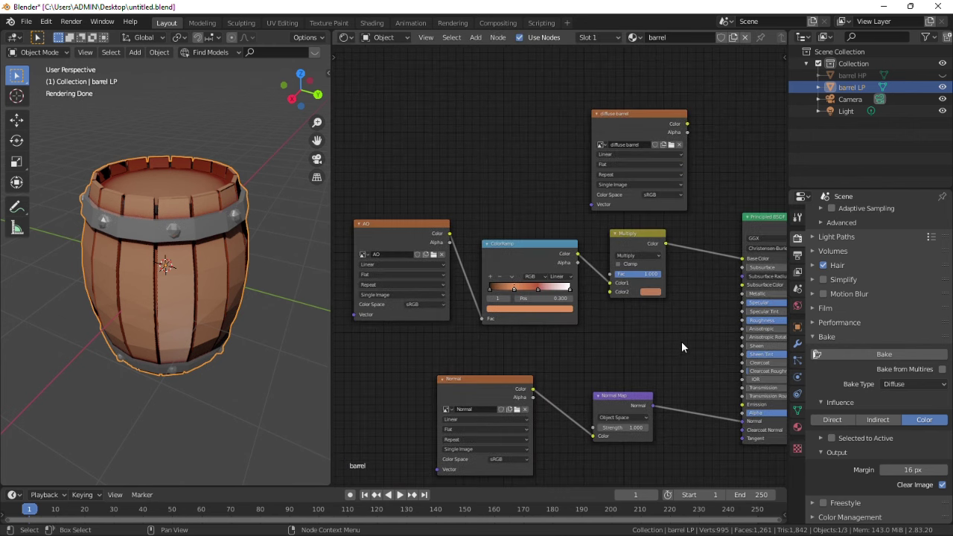
- Delete the AO, ColorRamp and Multiply nodes from the barrel material and move the "diffuse barrel" texture node near the Principled BSDF
{"action": "left_click_drag", "start_coordinate": [687, 337], "coordinate": [419, 271]}
{"action": "key", "text": "x"}
{"action": "middle_click_drag", "start_coordinate": [484, 246], "coordinate": [427, 258]}
{"action": "left_click_drag", "start_coordinate": [564, 127], "coordinate": [571, 195]}
- Set the render engine to Eevee
{"action": "scroll", "coordinate": [871, 298], "scroll_direction": "up", "scroll_amount": 10}
{"action": "left_click", "coordinate": [903, 214]}
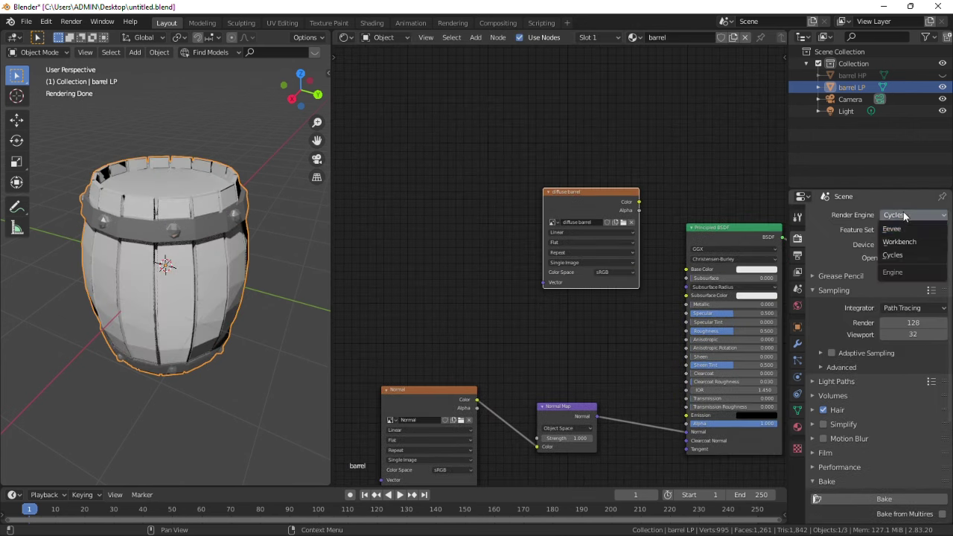
{"action": "left_click", "coordinate": [903, 227]}
- Connect the "diffuse barrel" texture's Color output to the Principled BSDF's Base Color and inspect the barrel from several angles
{"action": "middle_click_drag", "start_coordinate": [617, 286], "coordinate": [605, 288]}
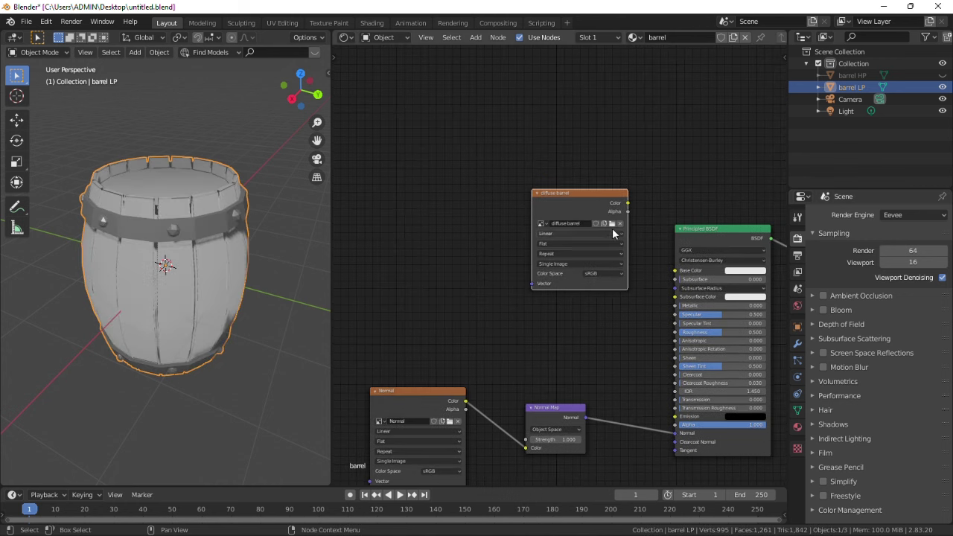
{"action": "left_click_drag", "start_coordinate": [643, 221], "coordinate": [668, 285]}
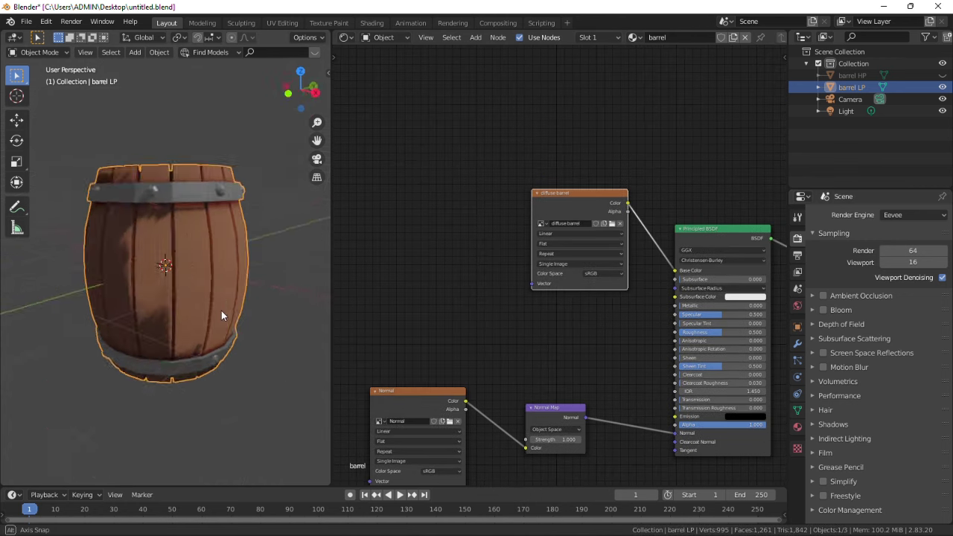
{"action": "middle_click_drag", "start_coordinate": [221, 315], "coordinate": [93, 365]}
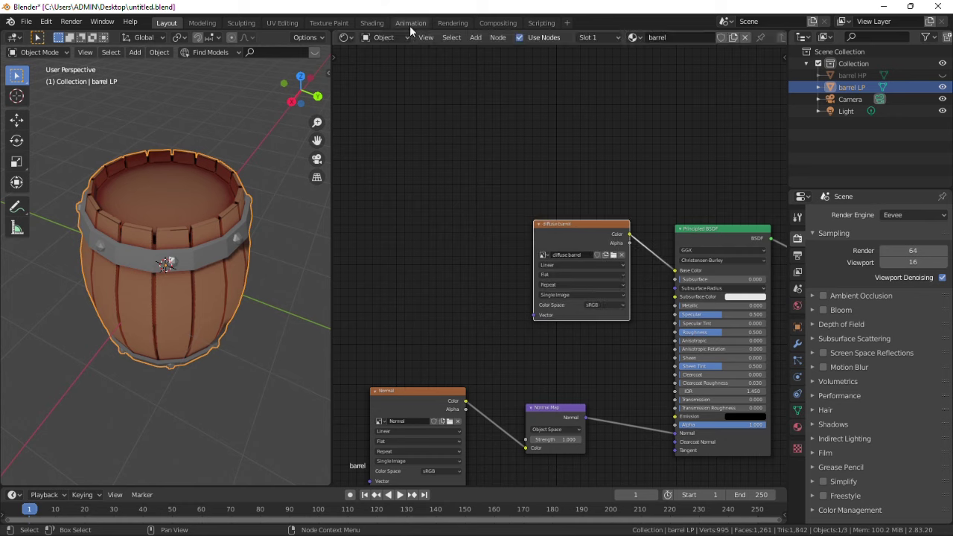
- Show the node setup of the low-poly barrel's rings material and select the barrel in the viewport
{"action": "left_click", "coordinate": [797, 427]}
{"action": "left_click", "coordinate": [835, 229]}
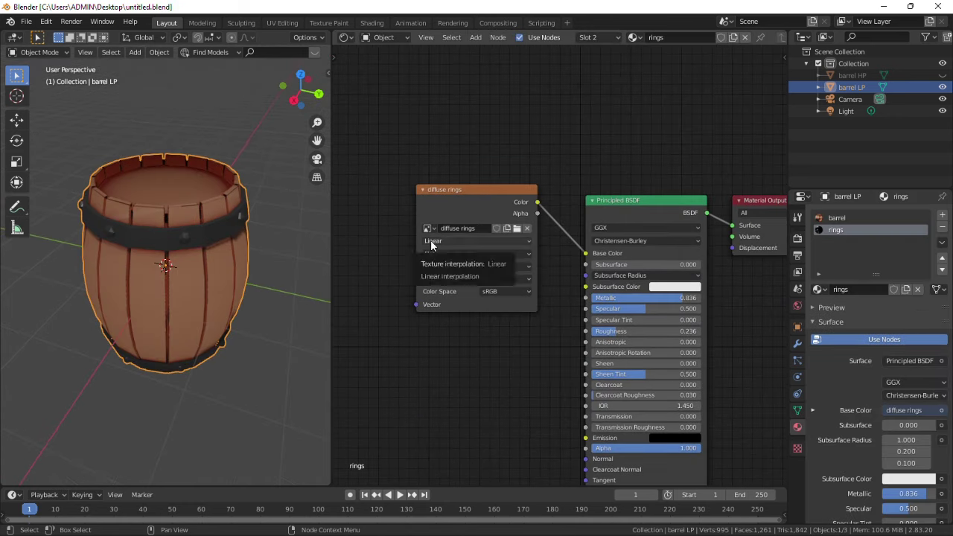
{"action": "left_click", "coordinate": [175, 254]}
- Start an FBX export to the Desktop folder with the file name Barrel.fbx
{"action": "left_click", "coordinate": [26, 22]}
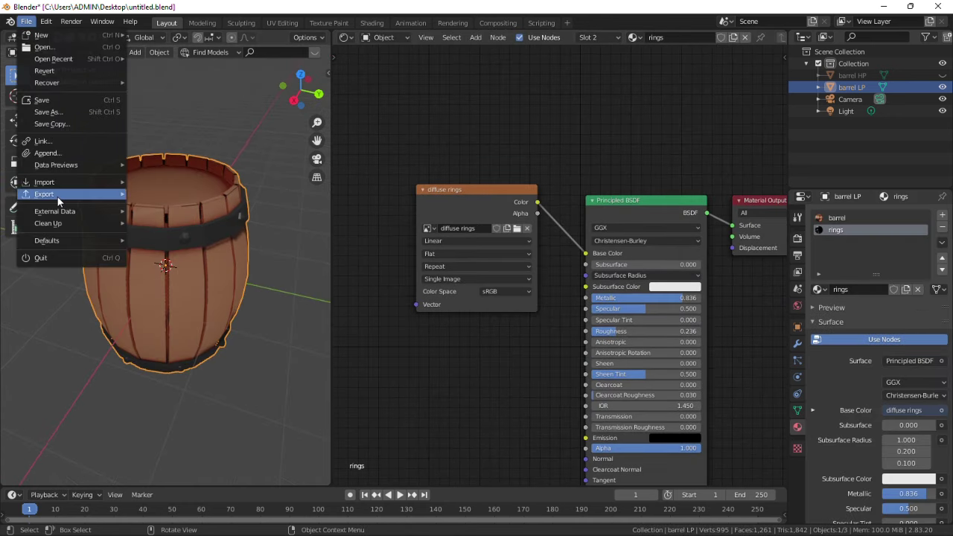
{"action": "mouse_move", "coordinate": [57, 194]}
{"action": "left_click", "coordinate": [166, 268]}
{"action": "double_click", "coordinate": [348, 459]}
{"action": "type", "text": "Barrel"}
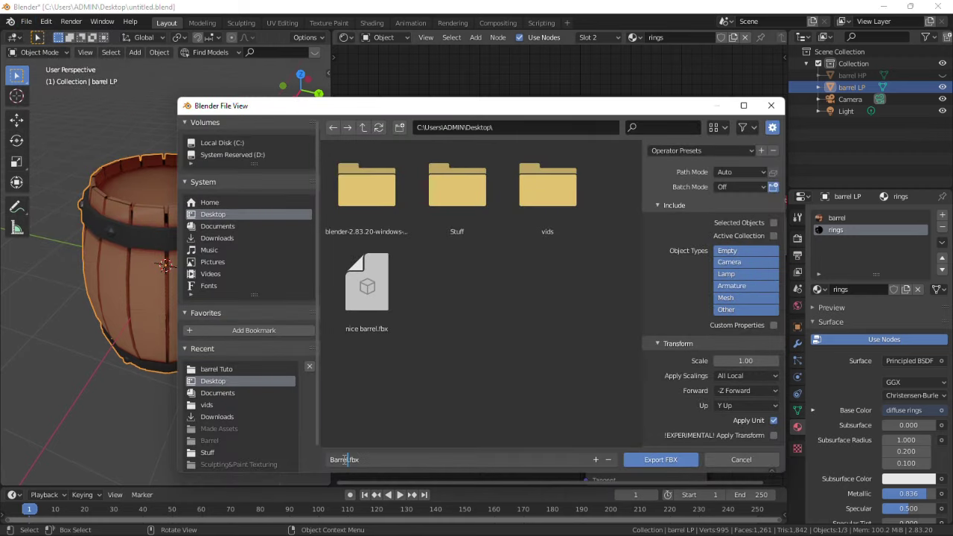
{"action": "key", "text": "Return"}
- Limit the FBX export to selected objects, set Path Mode to Copy with embedded textures, and export the file
{"action": "left_click", "coordinate": [774, 223]}
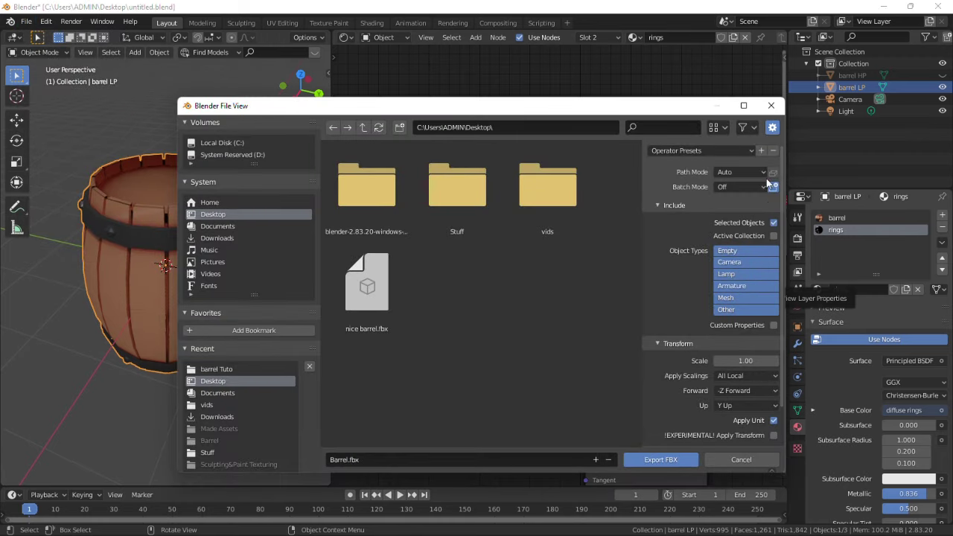
{"action": "left_click", "coordinate": [744, 172]}
{"action": "left_click", "coordinate": [726, 249]}
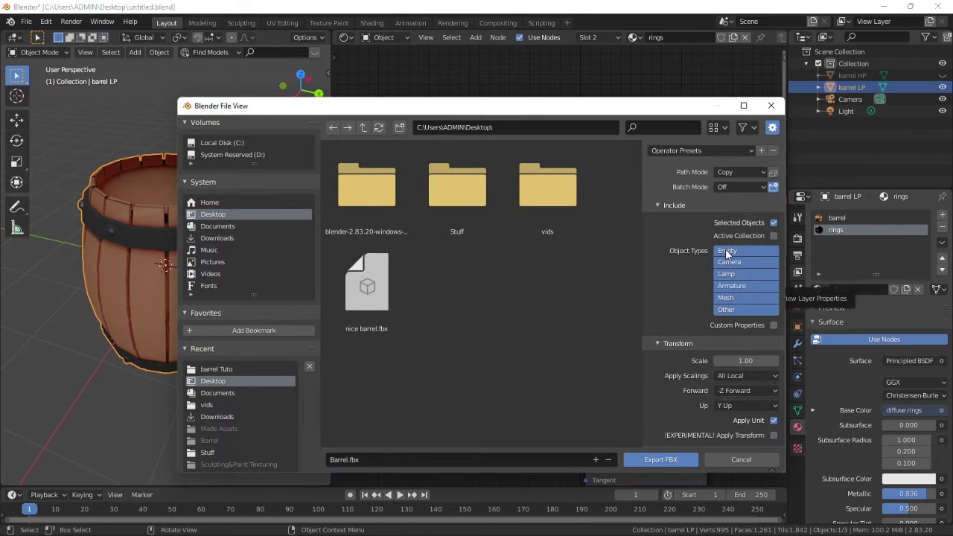
{"action": "left_click", "coordinate": [773, 172]}
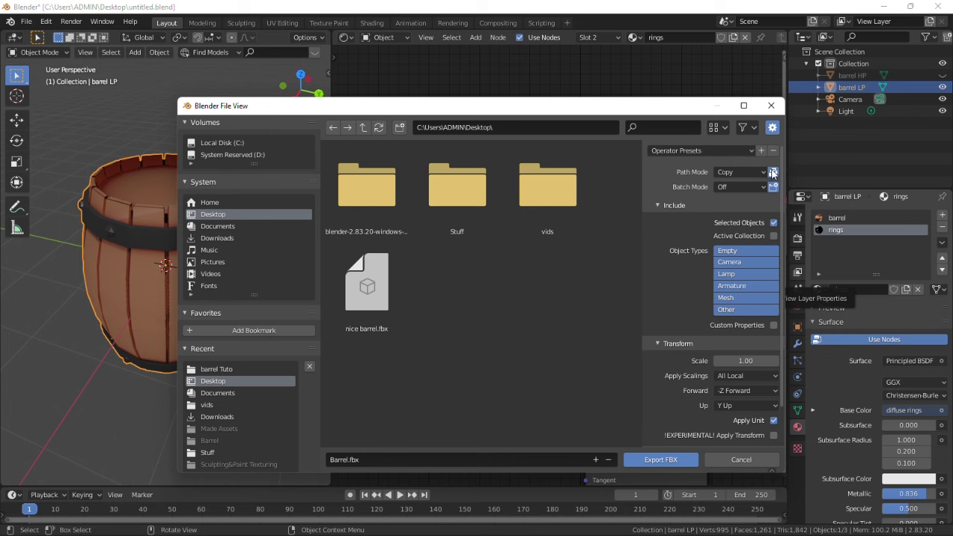
{"action": "left_click", "coordinate": [661, 459]}
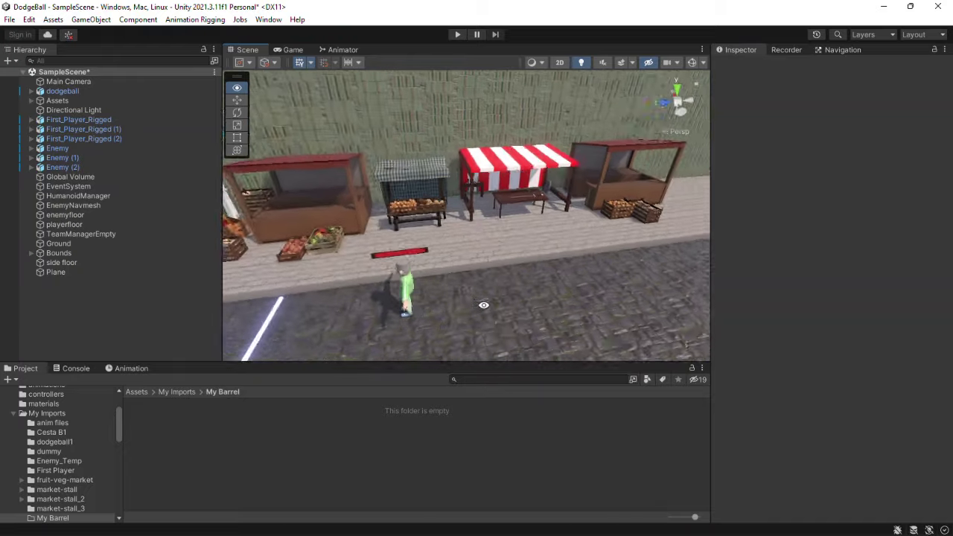
- Switch to Unity and import the Barrel 2 FBX into the empty My Barrel folder
{"action": "right_click_drag", "start_coordinate": [313, 291], "coordinate": [331, 296]}
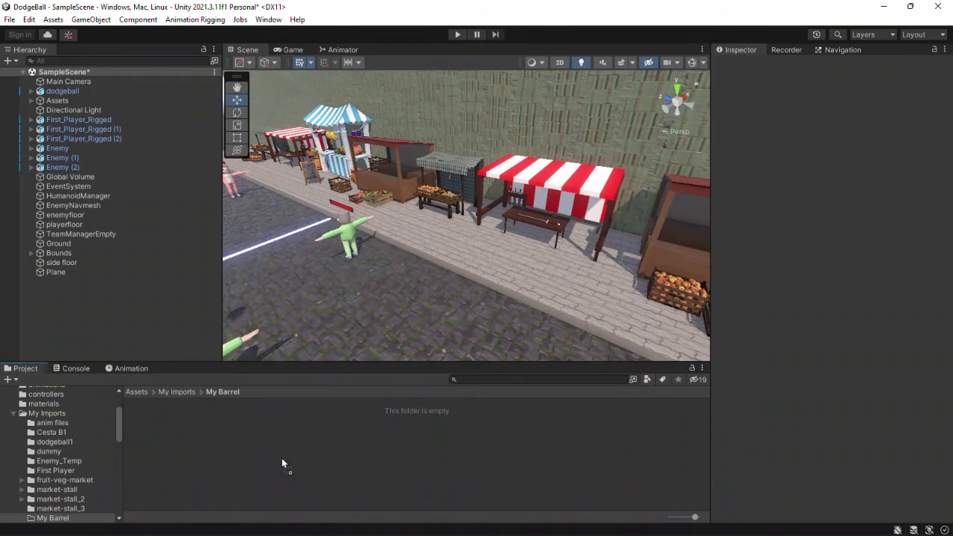
{"action": "left_click_drag", "start_coordinate": [283, 464], "coordinate": [196, 455]}
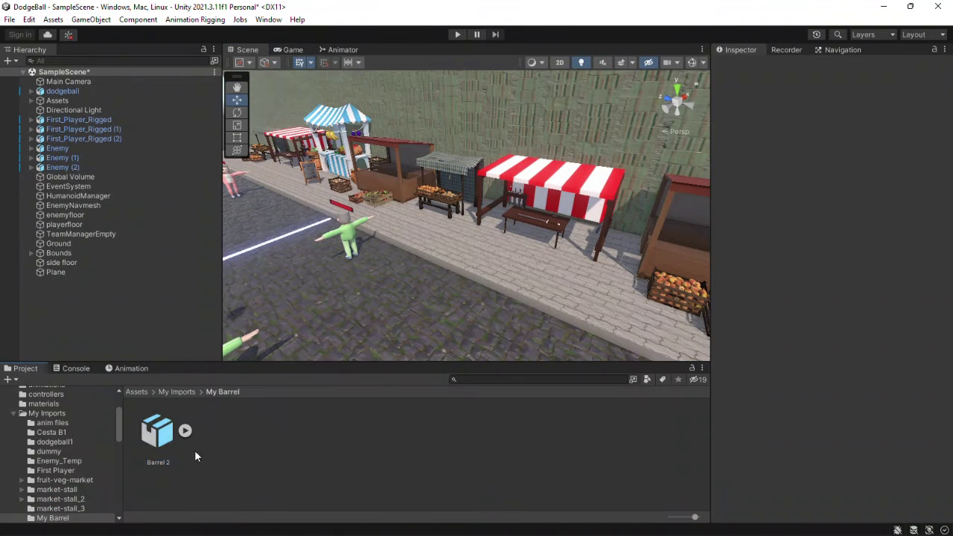
- Extract the Barrel 2 model's embedded textures into the My Barrel folder and have Normal.png marked as a normal map
{"action": "left_click", "coordinate": [158, 432]}
{"action": "left_click_drag", "start_coordinate": [889, 469], "coordinate": [854, 493]}
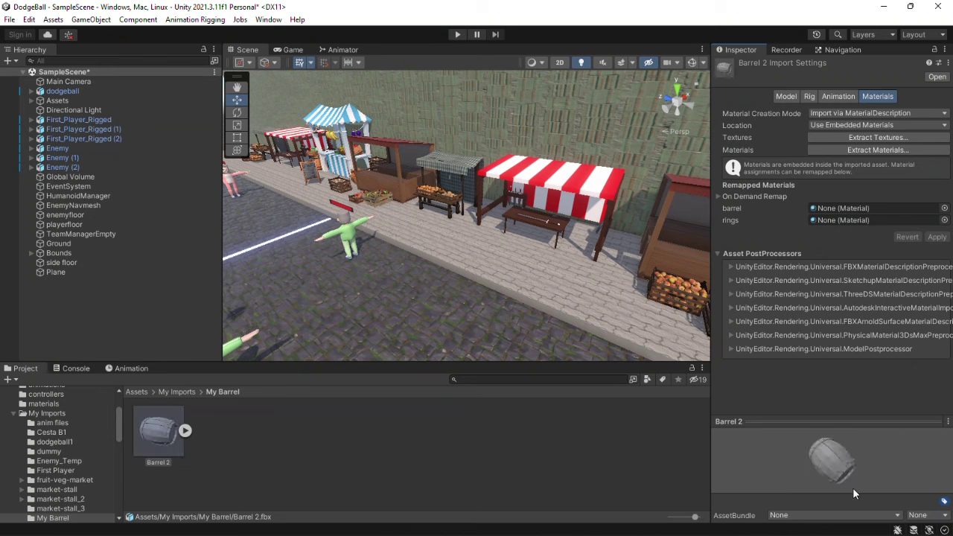
{"action": "left_click", "coordinate": [871, 137]}
{"action": "left_click", "coordinate": [357, 291]}
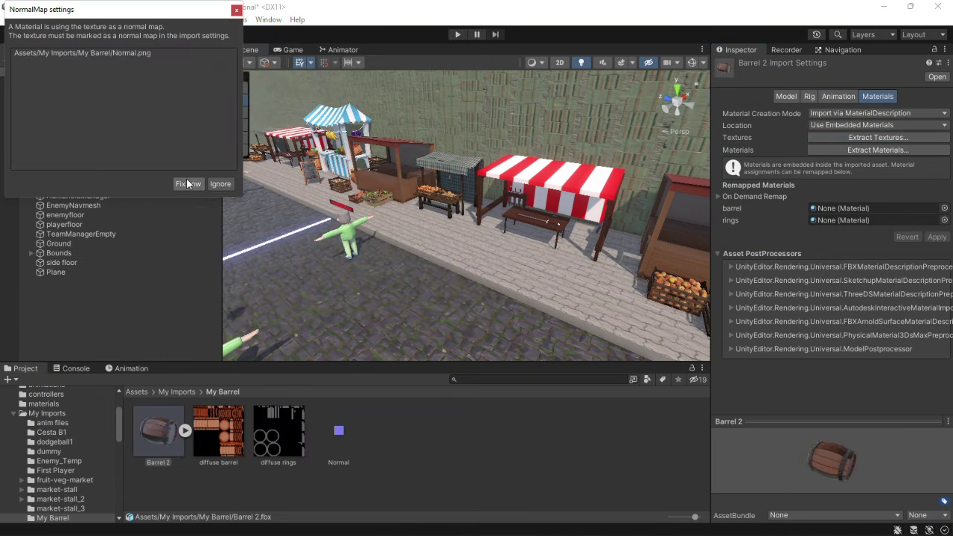
{"action": "left_click", "coordinate": [190, 184]}
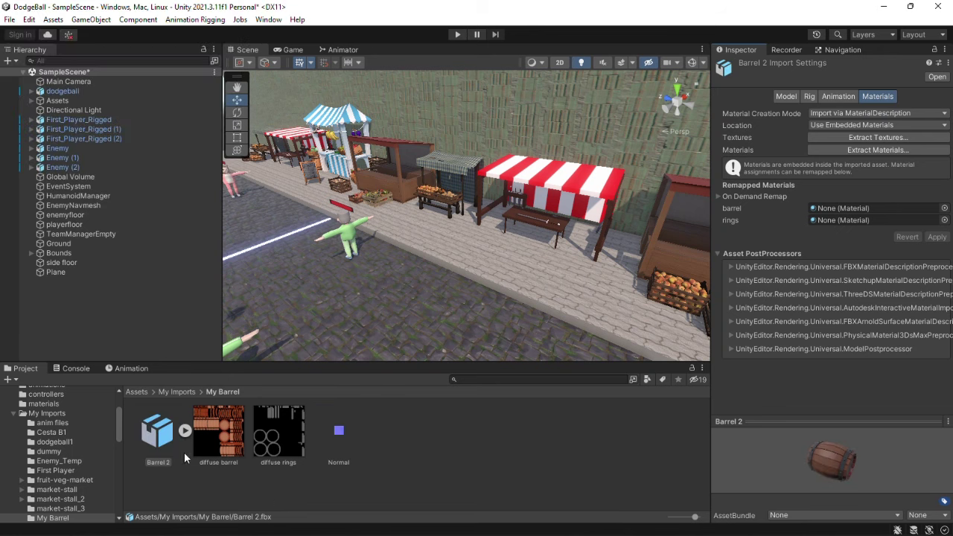
- Place the Barrel 2 model in the scene and position it on the sidewalk beside the market stalls
{"action": "left_click_drag", "start_coordinate": [155, 441], "coordinate": [388, 235]}
{"action": "key", "text": "f"}
{"action": "left_click_drag", "start_coordinate": [538, 187], "coordinate": [532, 184]}
{"action": "scroll", "coordinate": [536, 248], "scroll_direction": "down", "scroll_amount": 5}
- Duplicate the placed barrel and move the copy along the sidewalk to another market stall
{"action": "key", "text": "ctrl+d"}
{"action": "left_click_drag", "start_coordinate": [667, 199], "coordinate": [474, 212]}
{"action": "left_click", "coordinate": [478, 88]}
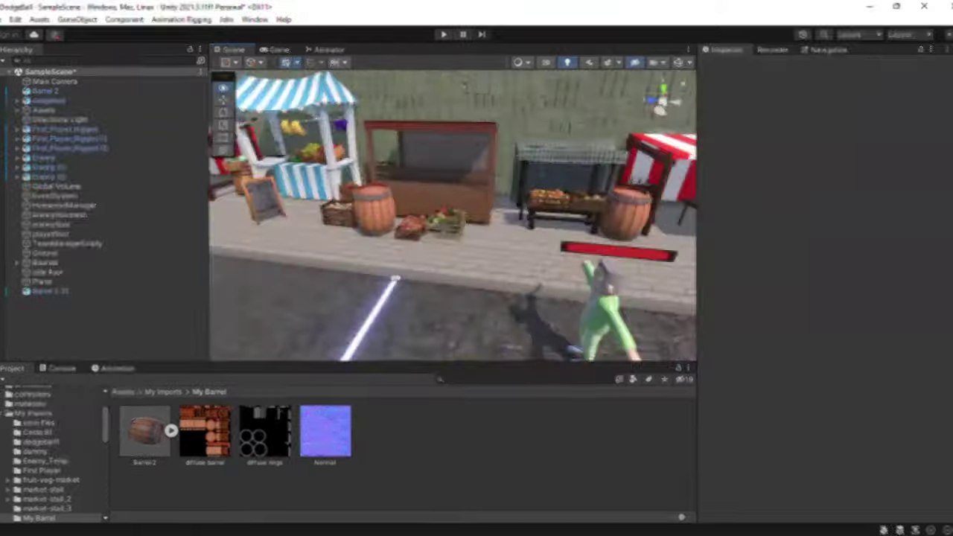